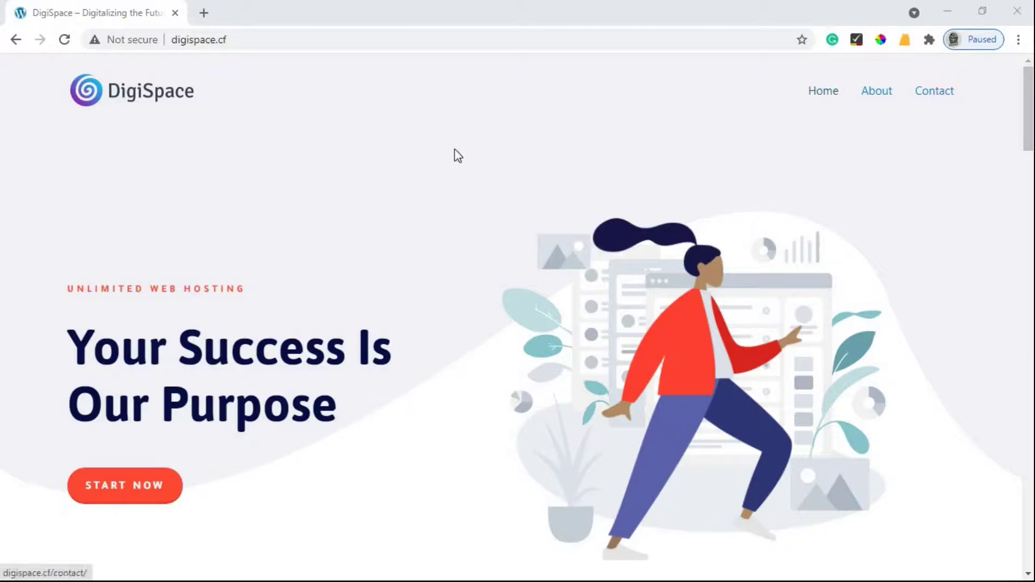
Step: Scroll through the finished DigiSpace demo site to review it
scroll(456, 155, "down", 7)
scroll(456, 156, "down", 11)
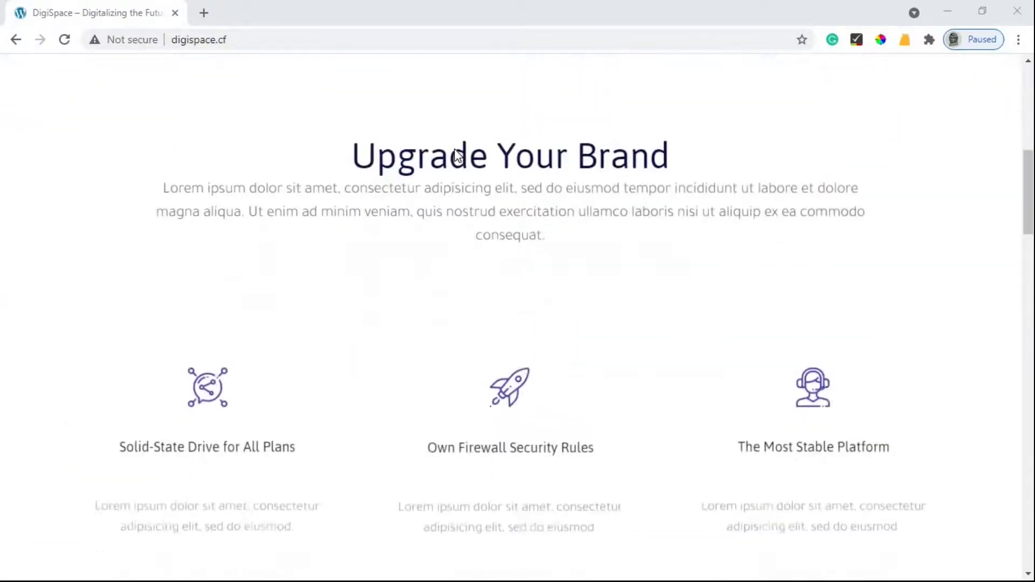
scroll(457, 155, "down", 9)
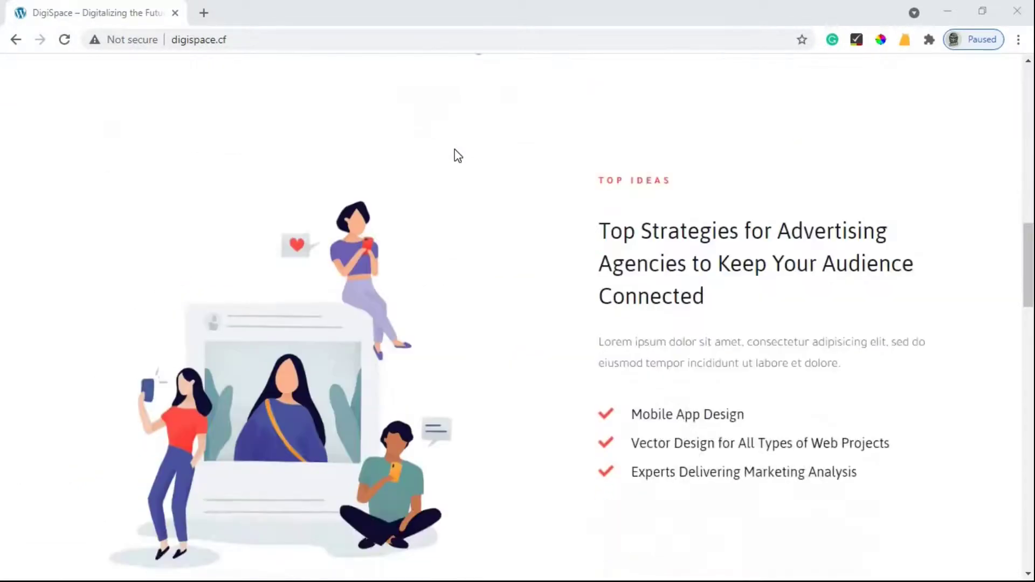
scroll(455, 153, "down", 20)
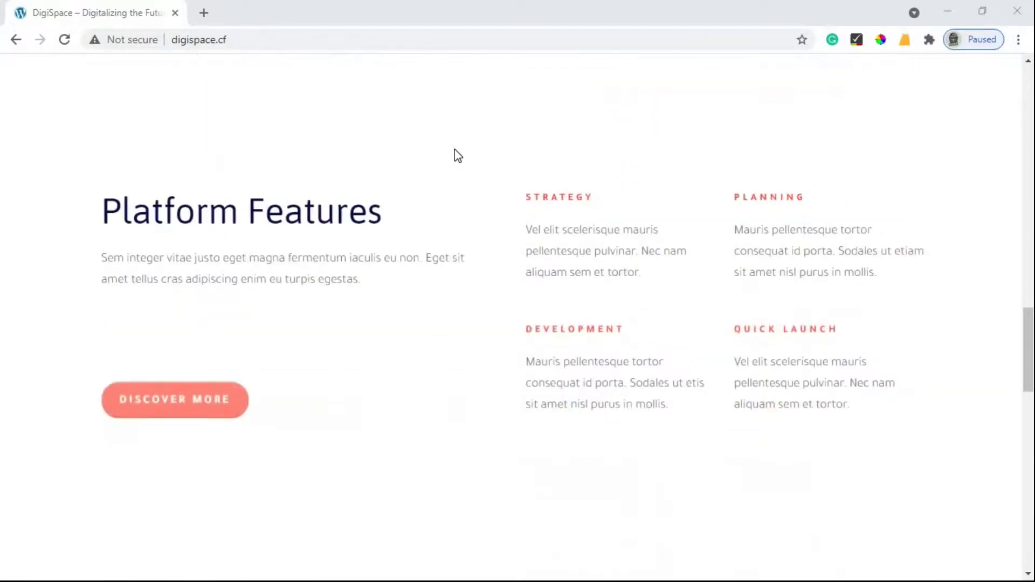
scroll(454, 149, "down", 4)
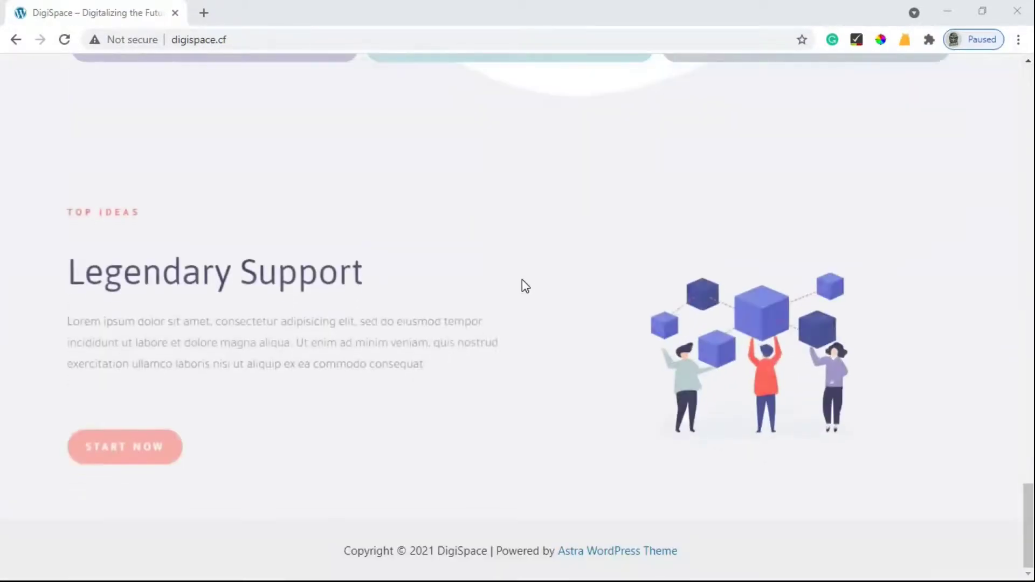
scroll(862, 200, "up", 20)
scroll(793, 224, "up", 10)
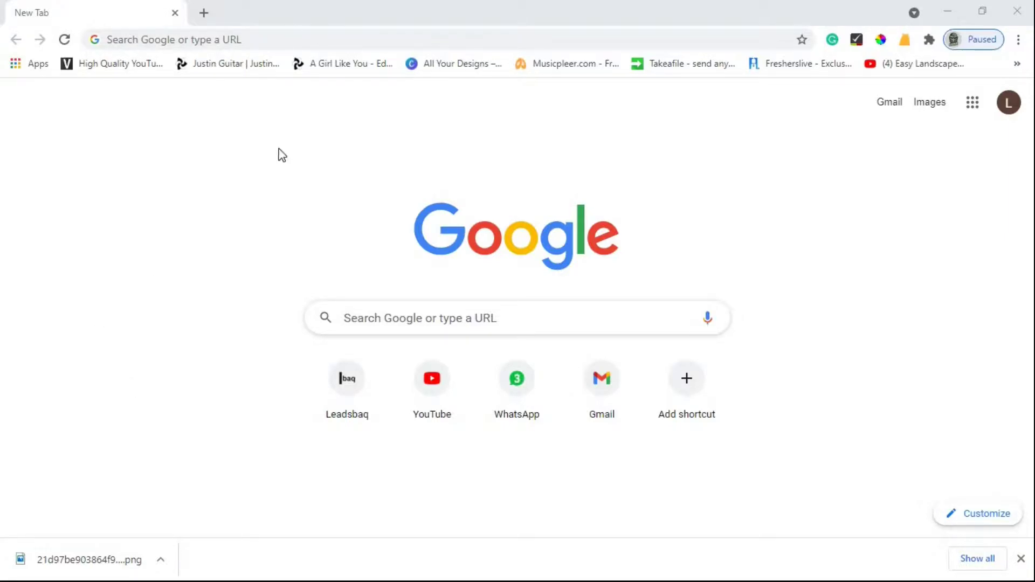
Step: Load the site digispace.cf, correcting the mistyped address
left_click(406, 324)
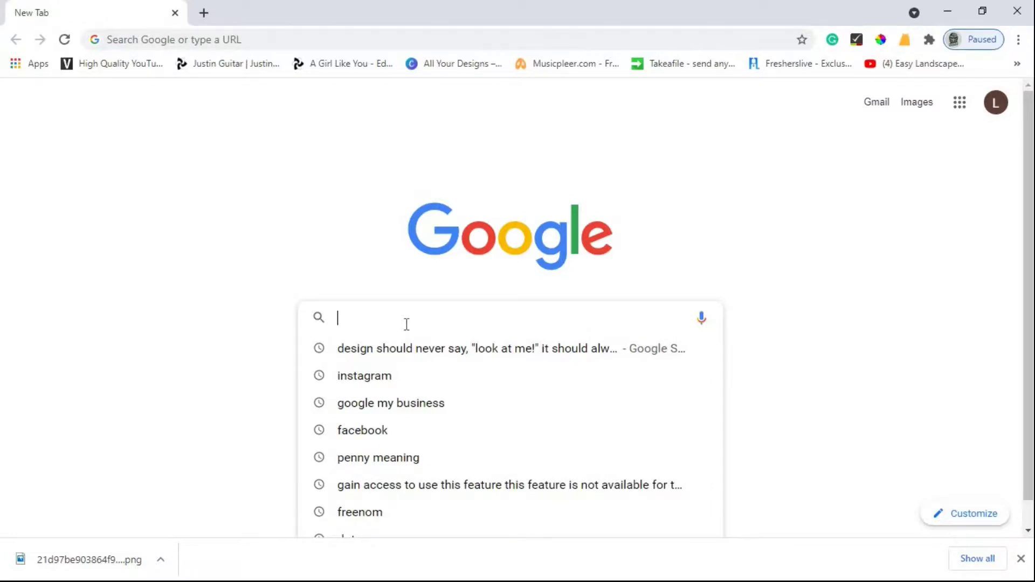
type("digis")
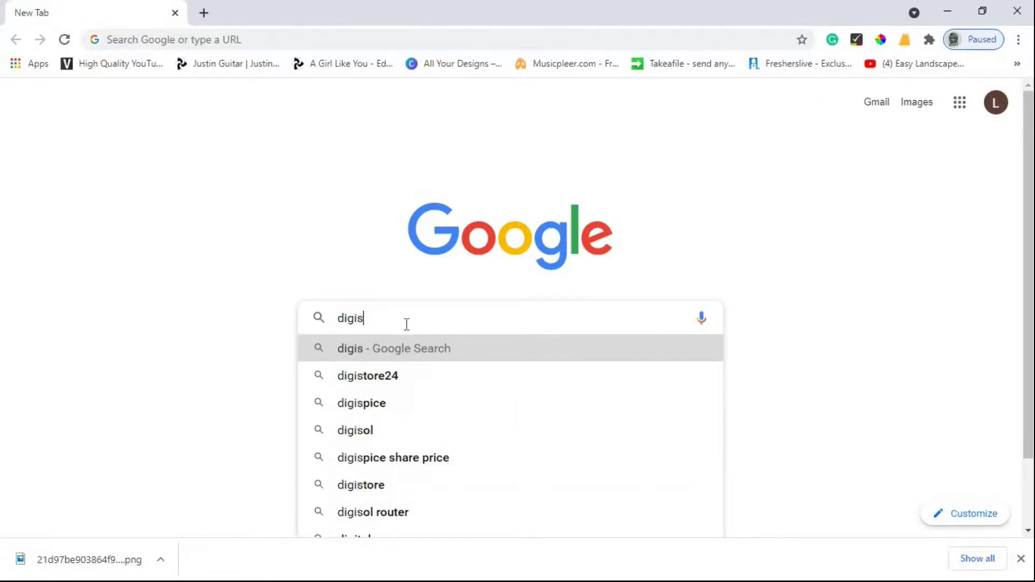
type("pace")
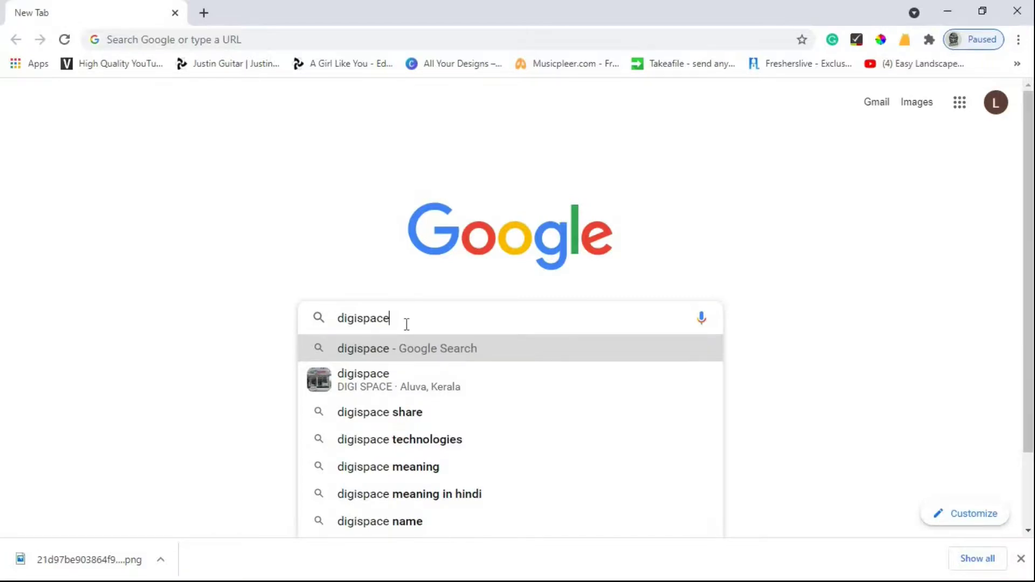
type(".cd")
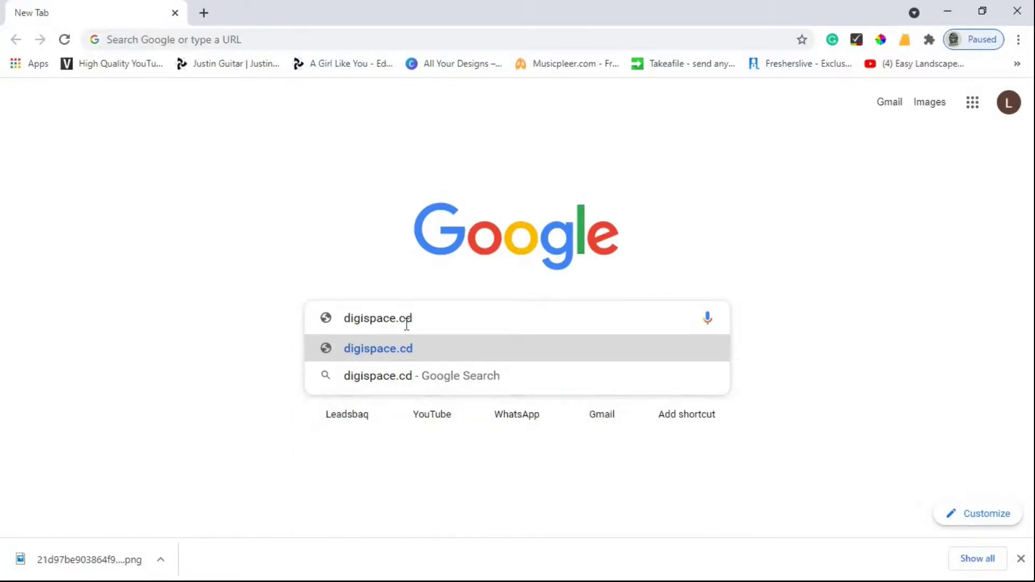
key("BackSpace")
type("f")
key("Return")
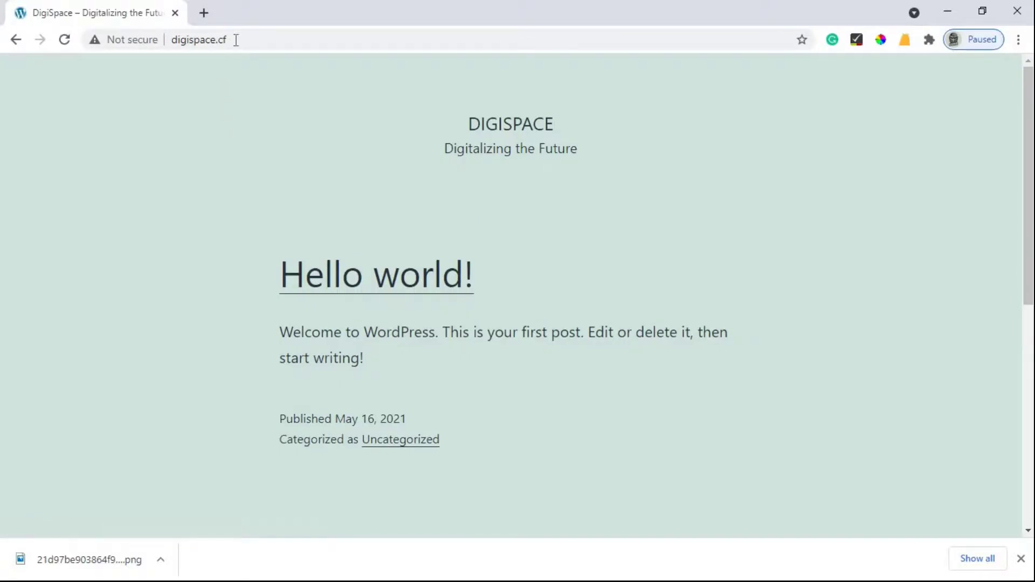
Step: Append /wp-admin to the site address in the address bar
left_click(236, 39)
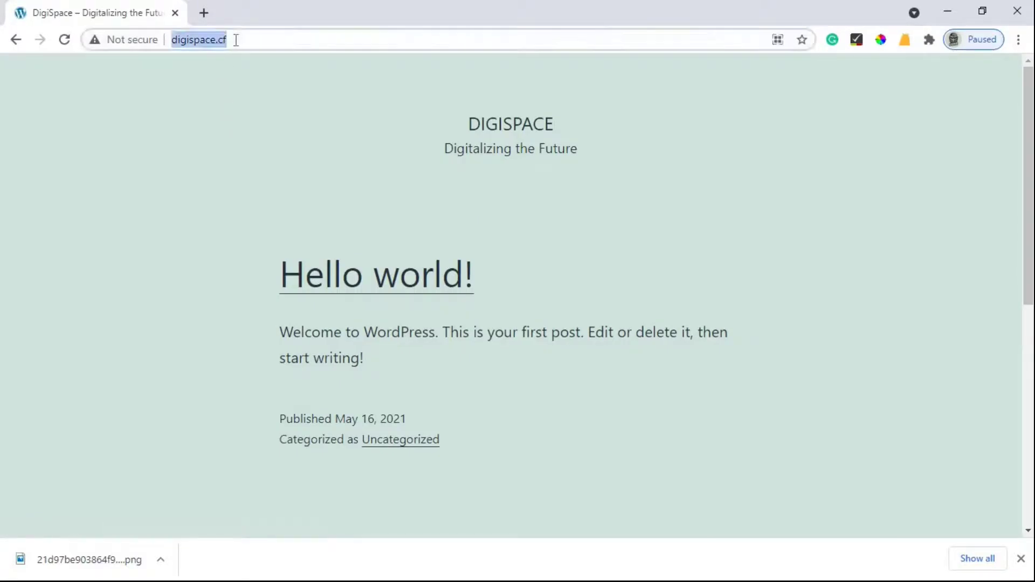
left_click(236, 40)
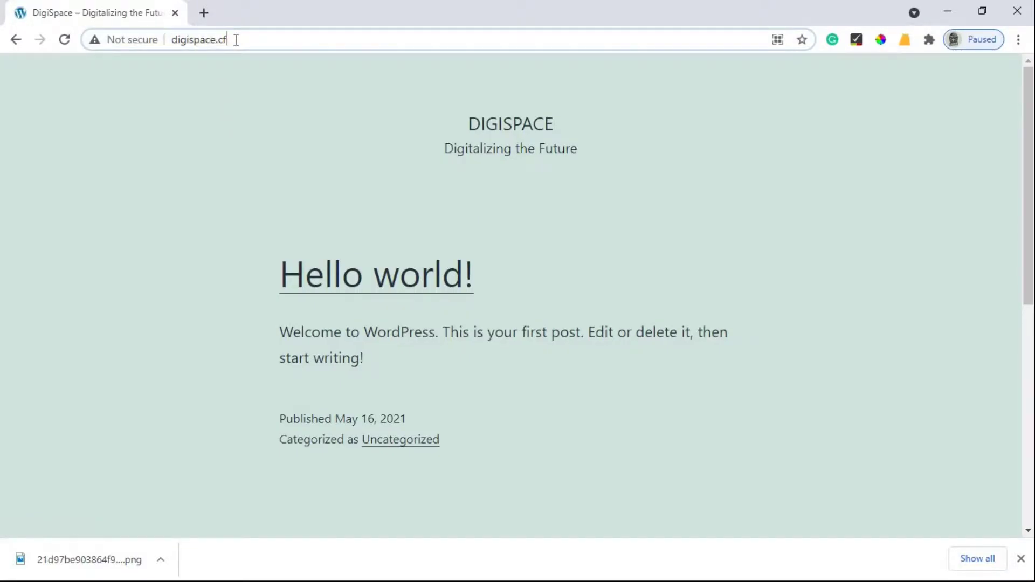
type("/wp-adm")
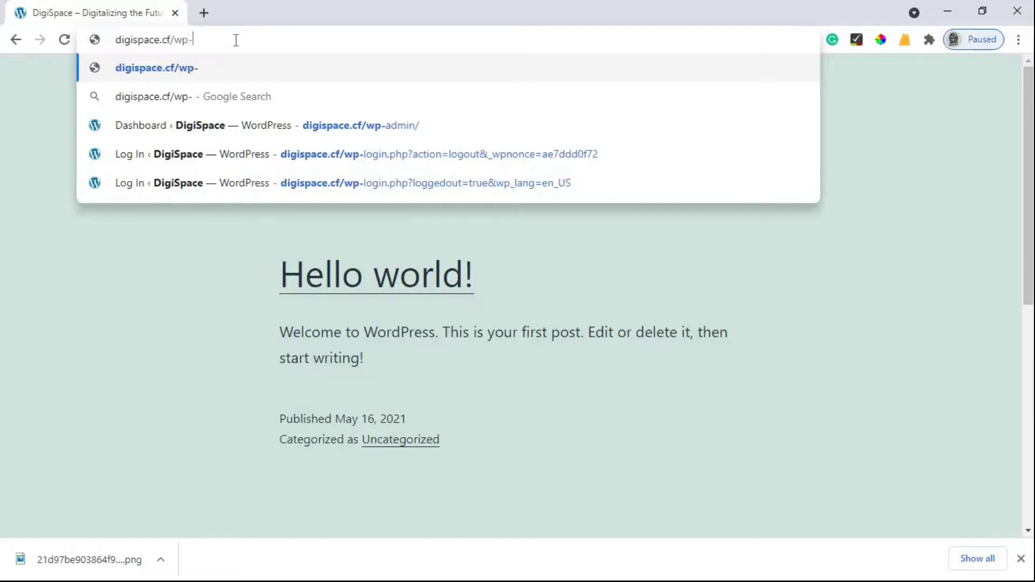
type("in")
Step: Open the wp-admin login page and sign in as admin with the account password
key("Return")
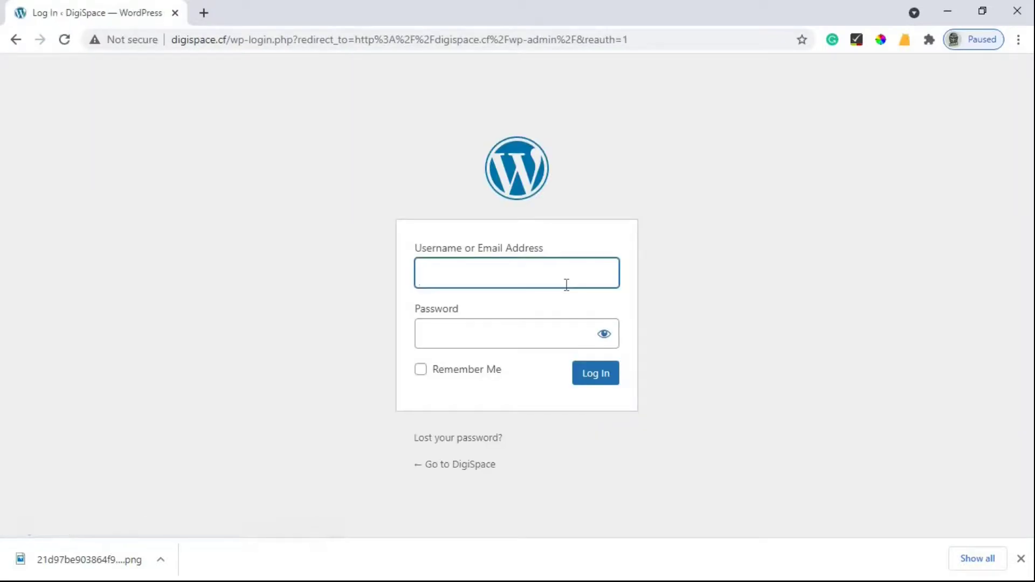
type("admin")
key("Tab")
type("****")
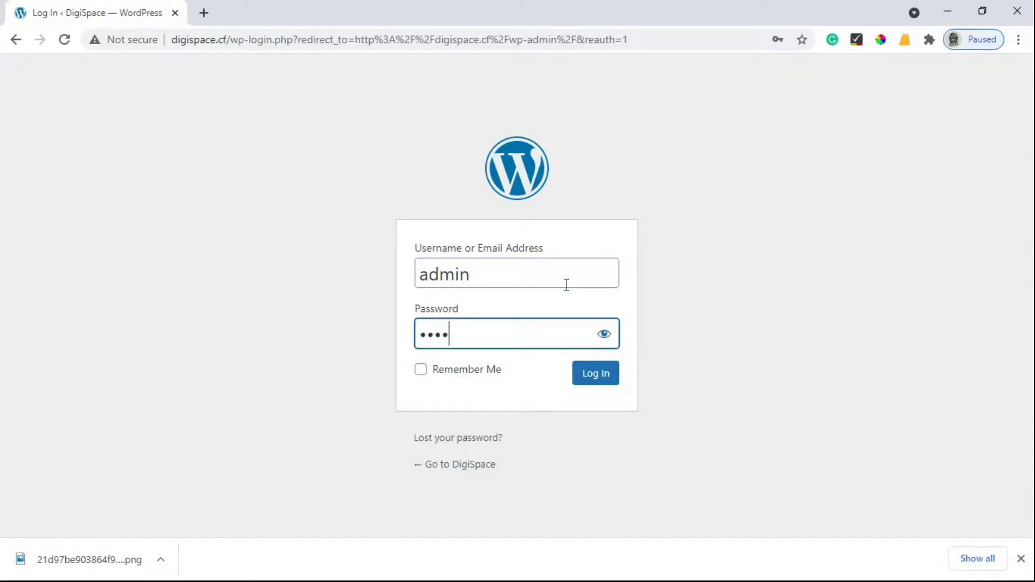
key("BackSpace")
type("********")
key("Return")
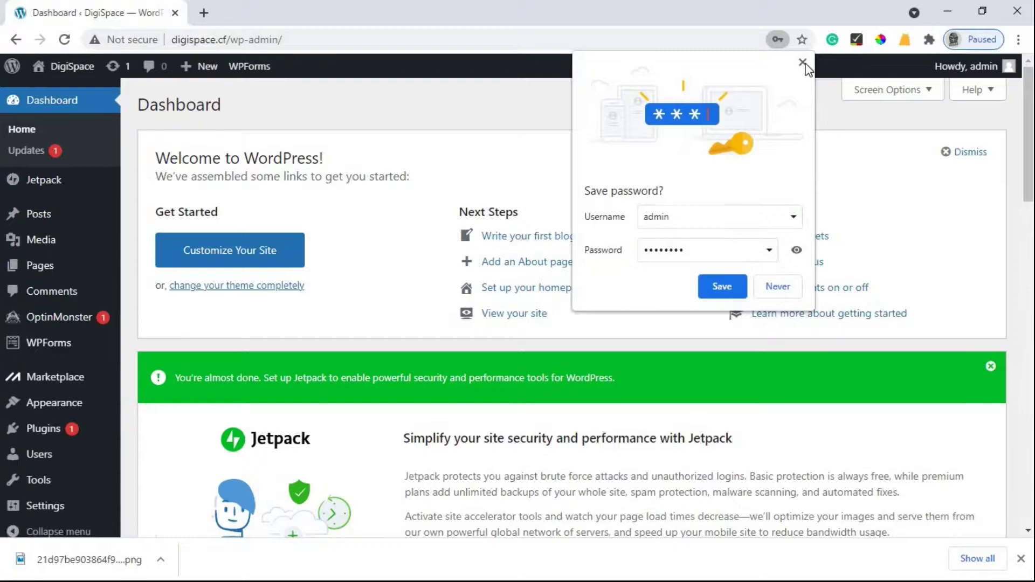
Step: Dismiss Chrome's offer to save the password on the Dashboard
left_click(802, 63)
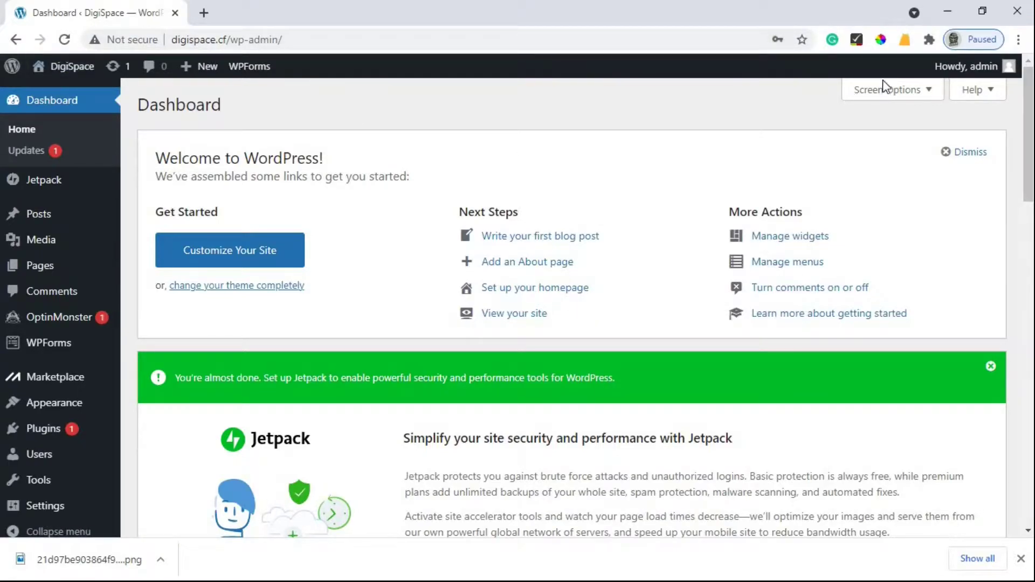
scroll(500, 216, "down", 4)
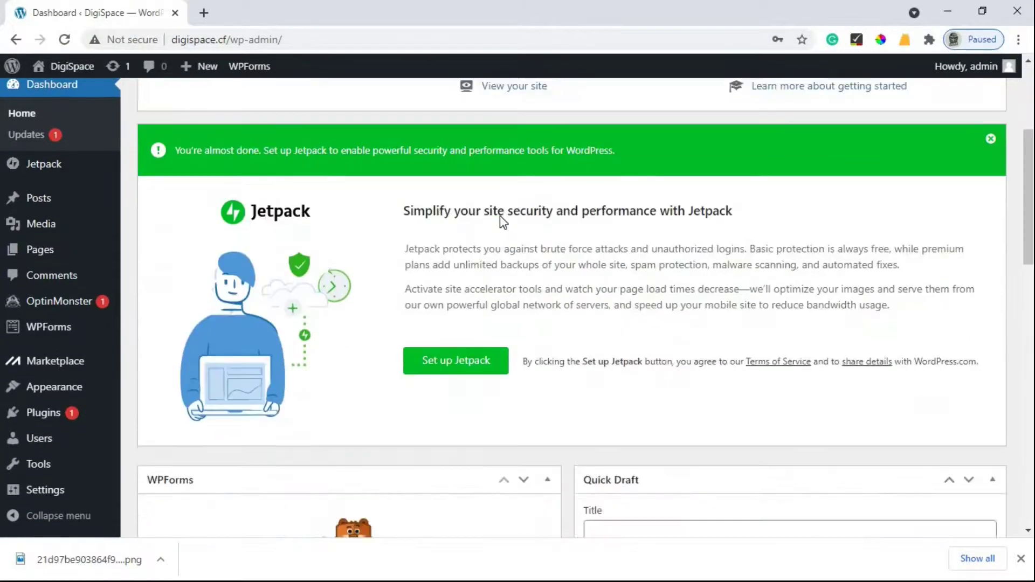
scroll(500, 215, "up", 2)
scroll(79, 144, "up", 1)
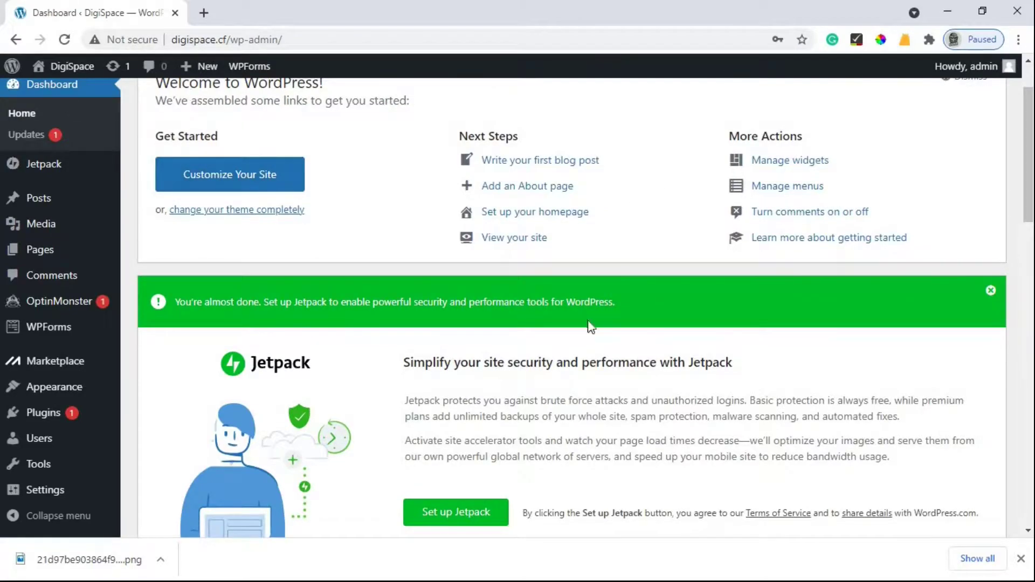
scroll(103, 181, "up", 2)
Step: Open Visit Site in a new tab and view the DigiSpace homepage
mouse_move(59, 70)
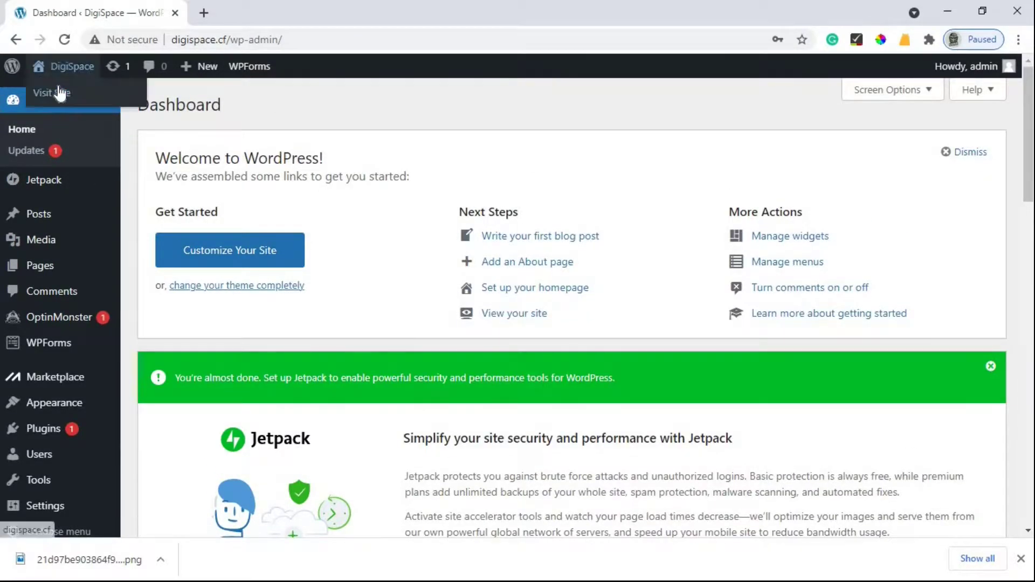
right_click(58, 93)
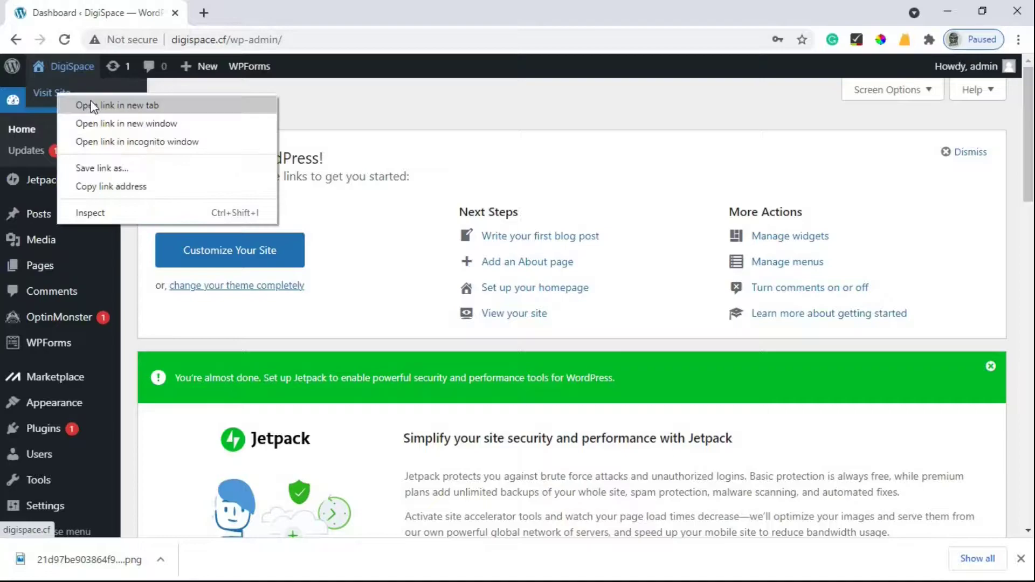
left_click(197, 105)
left_click(259, 11)
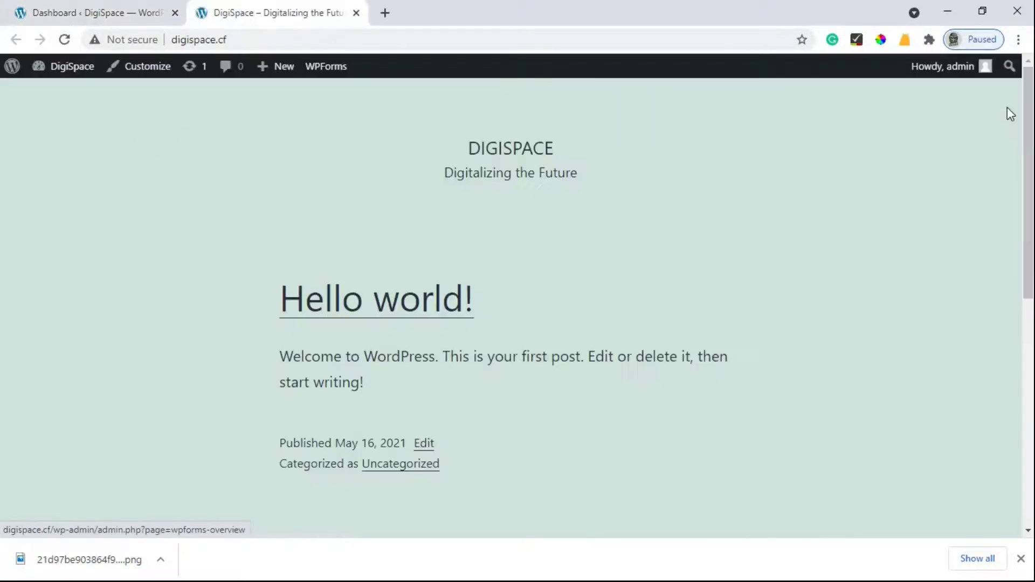
scroll(994, 303, "down", 7)
scroll(1010, 342, "up", 7)
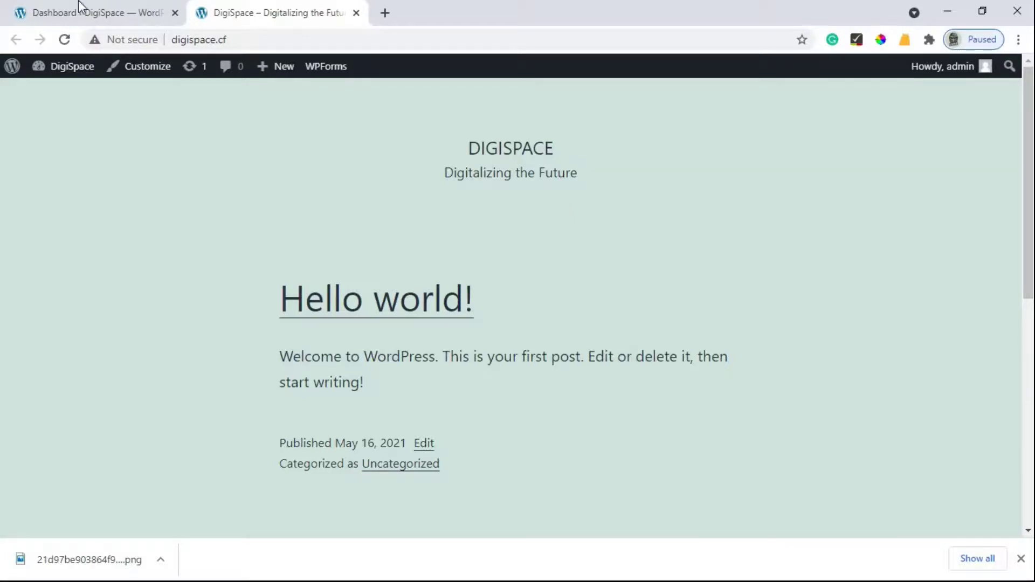
Step: Search for 'elementor' on the Plugins > Add New page
left_click(111, 11)
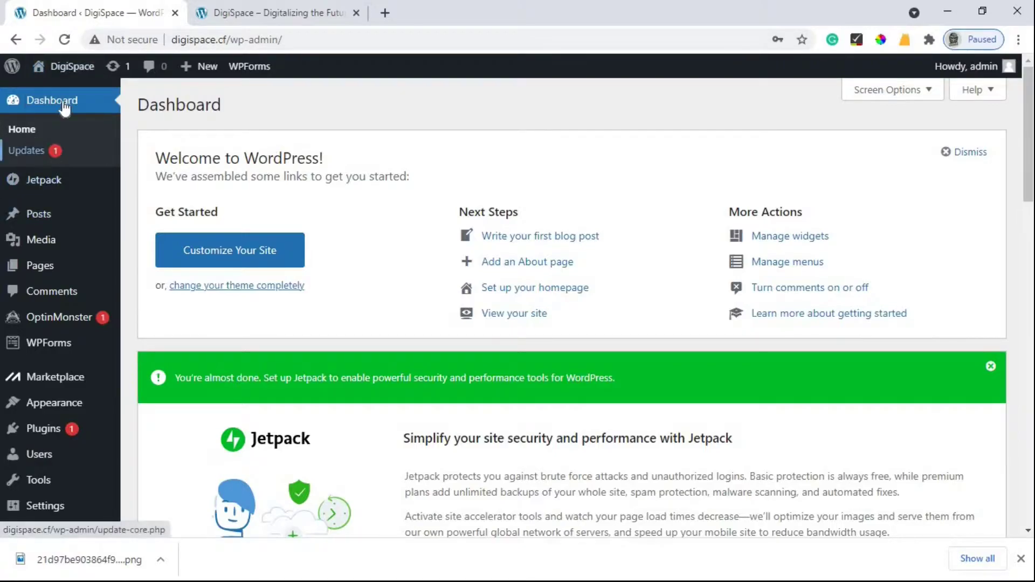
scroll(40, 261, "down", 2)
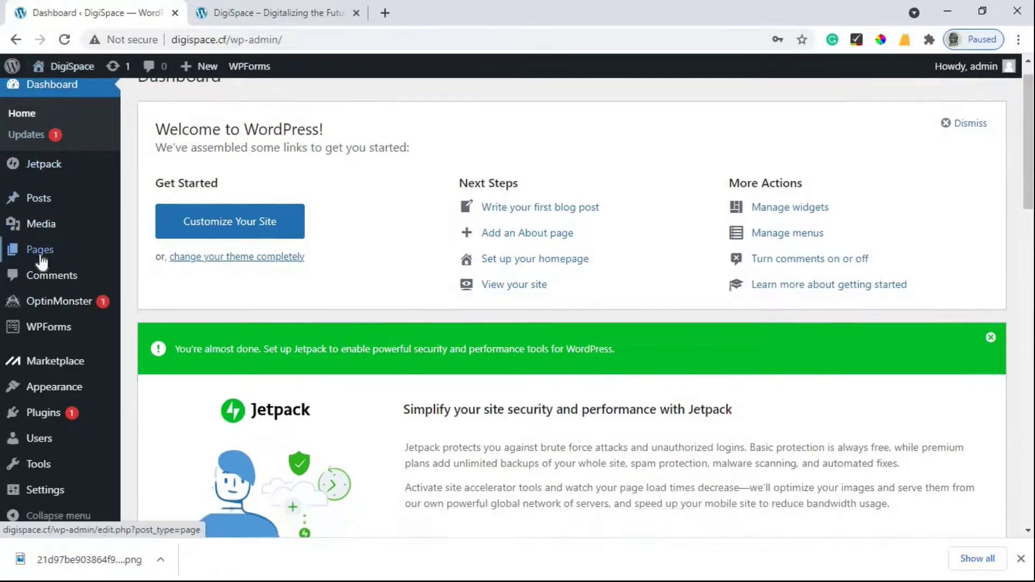
mouse_move(51, 418)
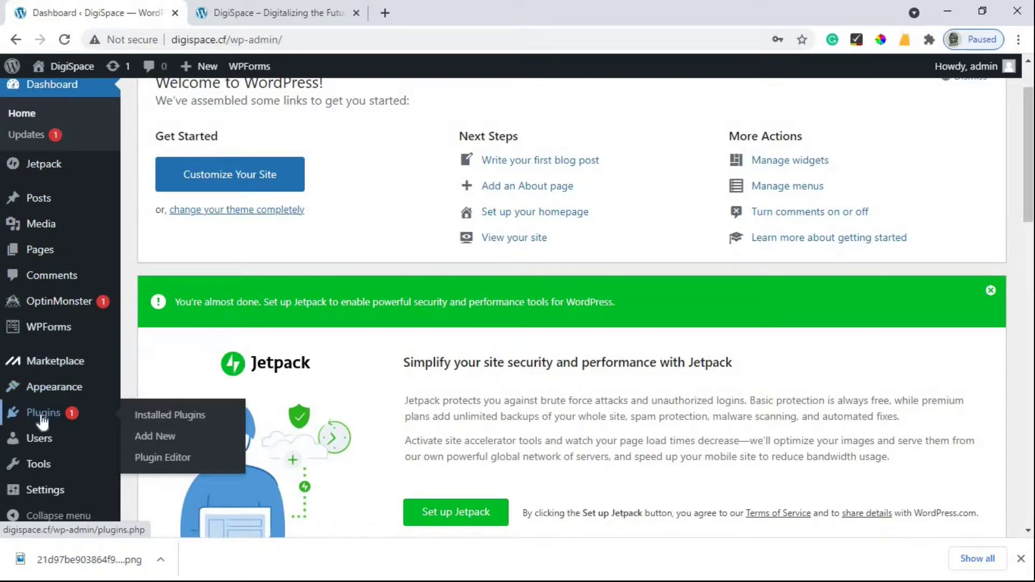
left_click(167, 442)
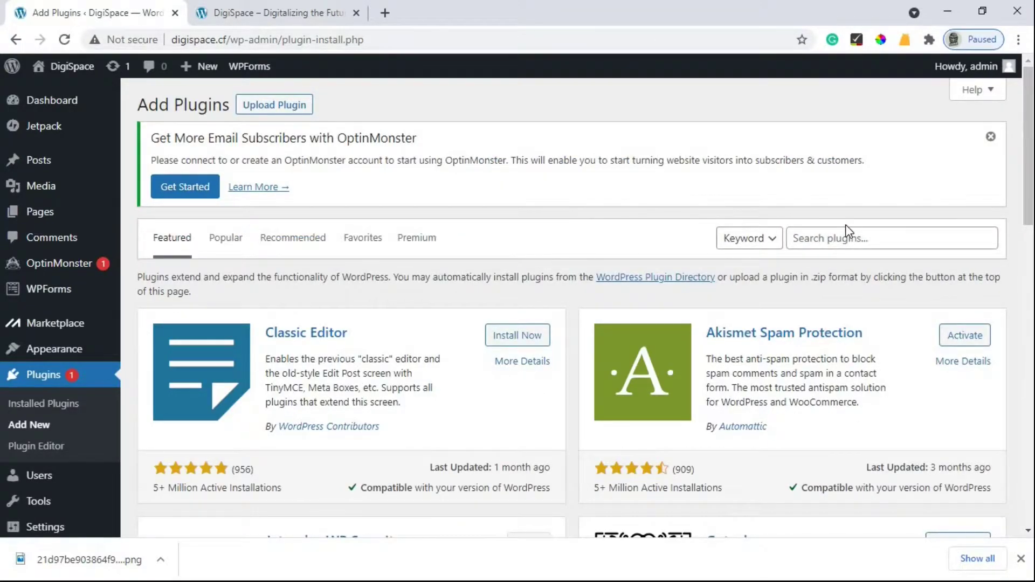
left_click(843, 242)
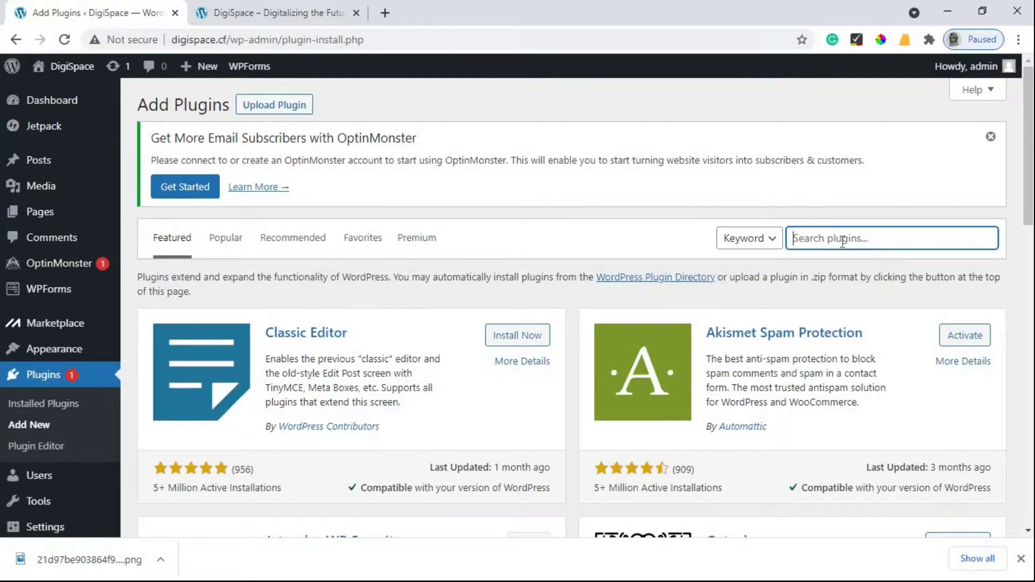
type("elementor")
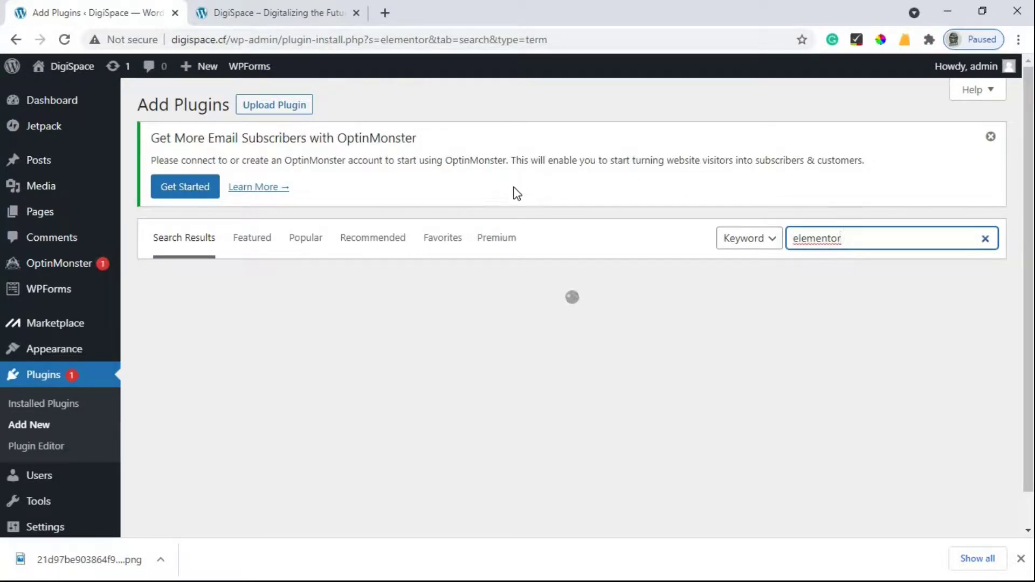
Step: Install the Elementor Website Builder plugin from the search results
scroll(497, 248, "down", 1)
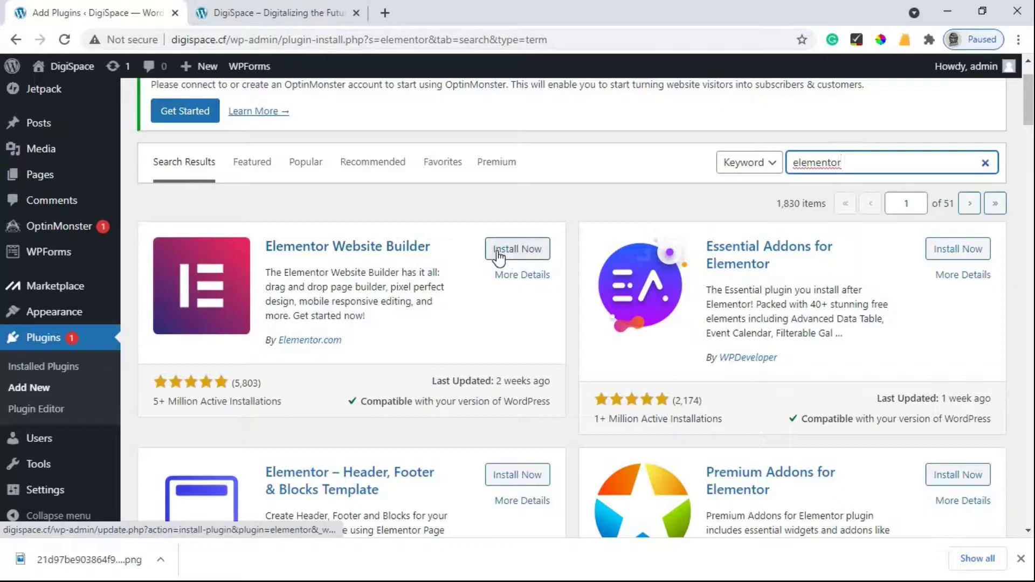
left_click(499, 258)
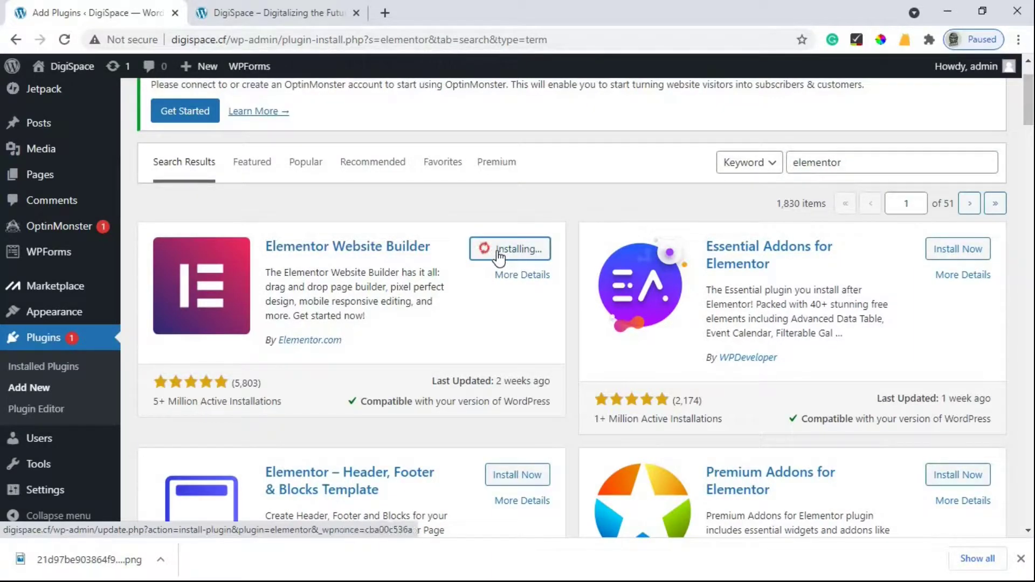
scroll(499, 259, "down", 1)
scroll(499, 258, "down", 8)
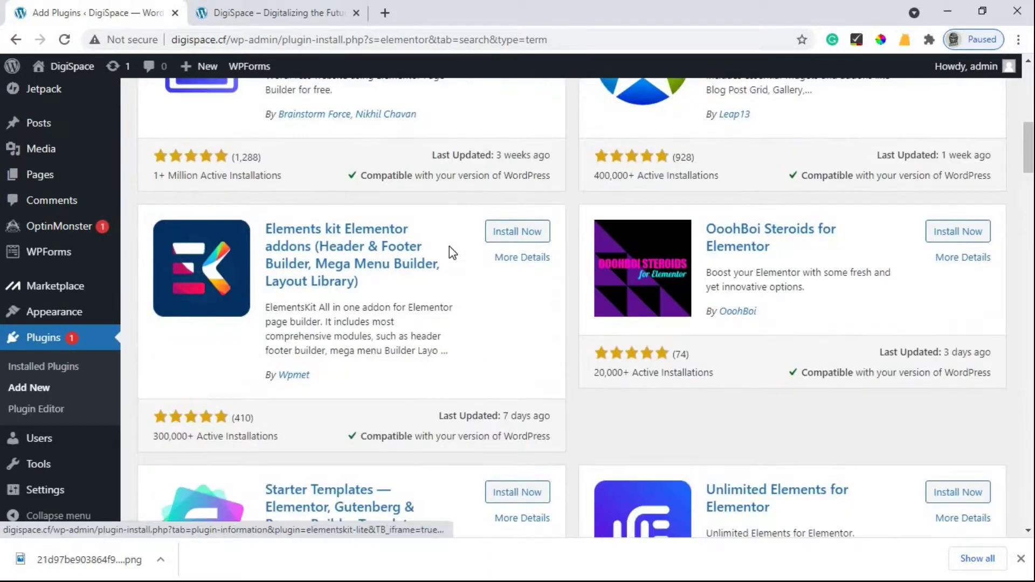
scroll(449, 246, "up", 2)
scroll(448, 246, "down", 10)
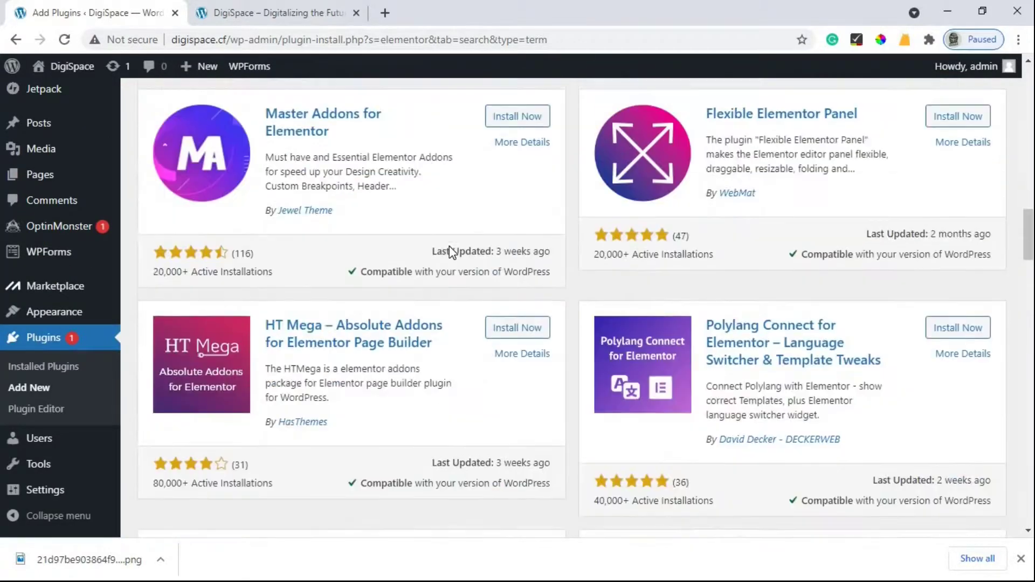
scroll(448, 246, "up", 5)
scroll(449, 246, "up", 10)
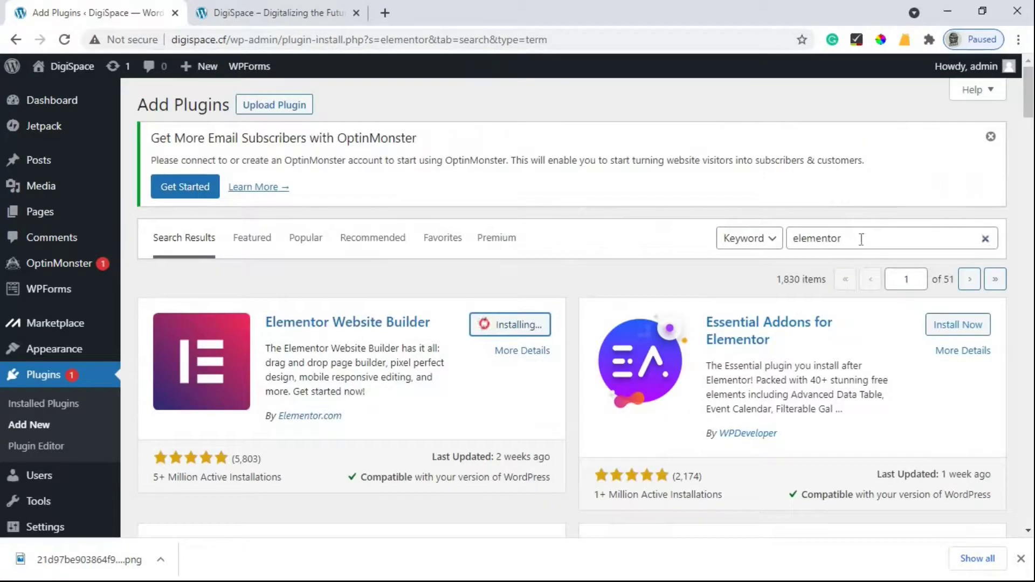
double_click(797, 238)
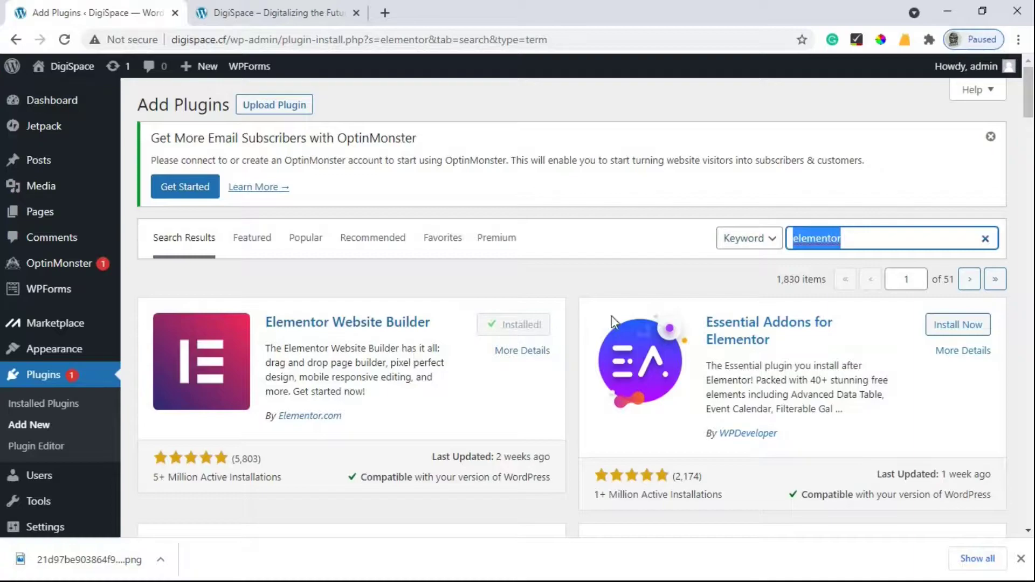
Step: Search plugins for 'envato' and install Envato Elements – Photos & Elementor Templates
type("enavto")
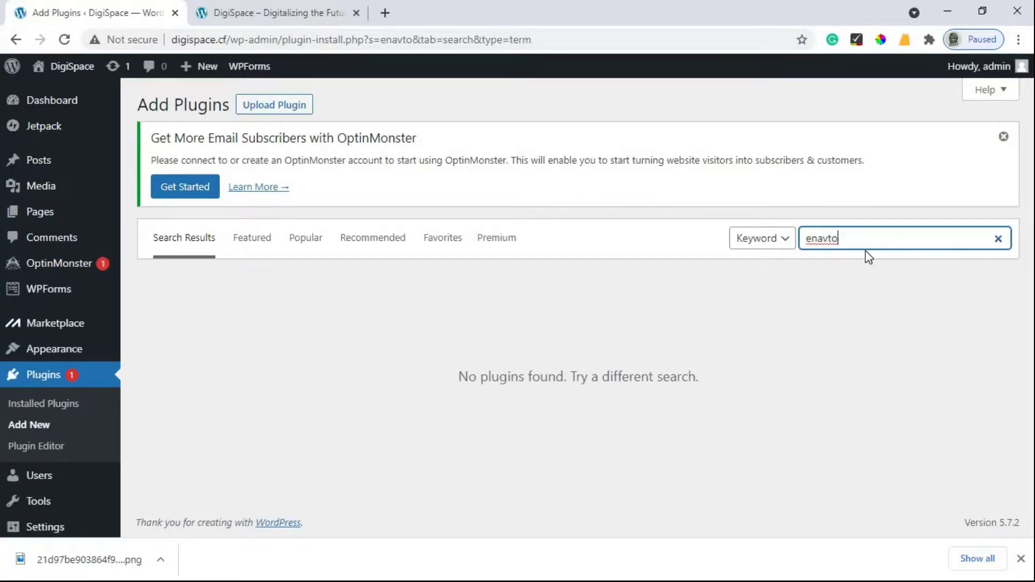
key("BackSpace")
key("BackSpace")
key("BackSpace")
key("BackSpace")
type("vato")
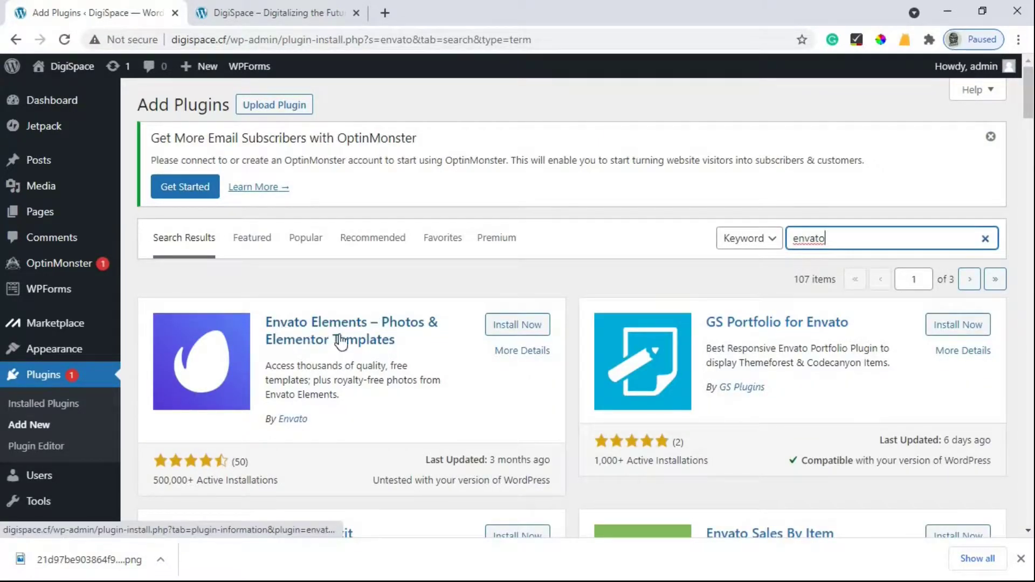
left_click(532, 326)
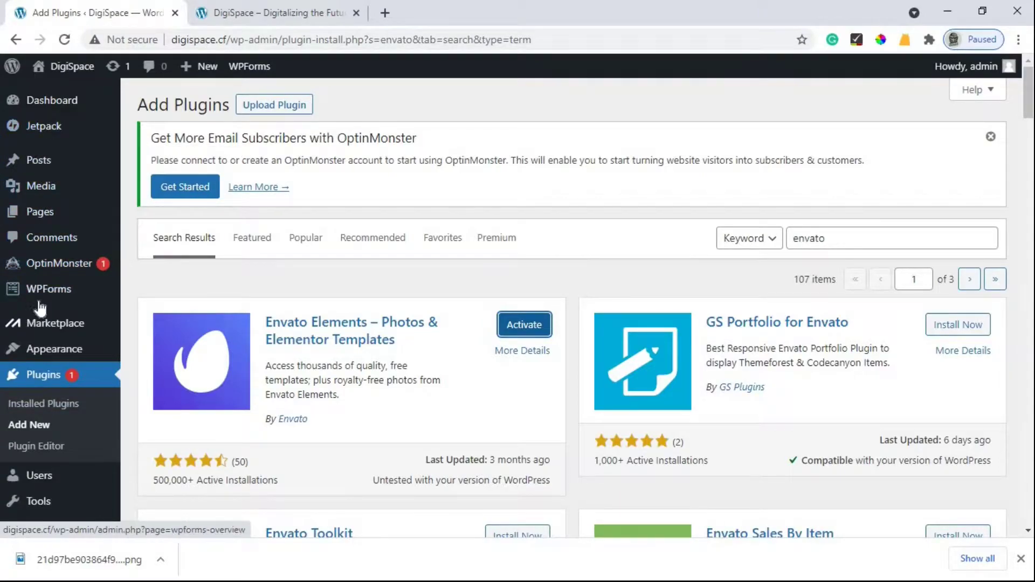
Step: Search the WordPress.org theme directory for Astra from Appearance > Themes
mouse_move(54, 351)
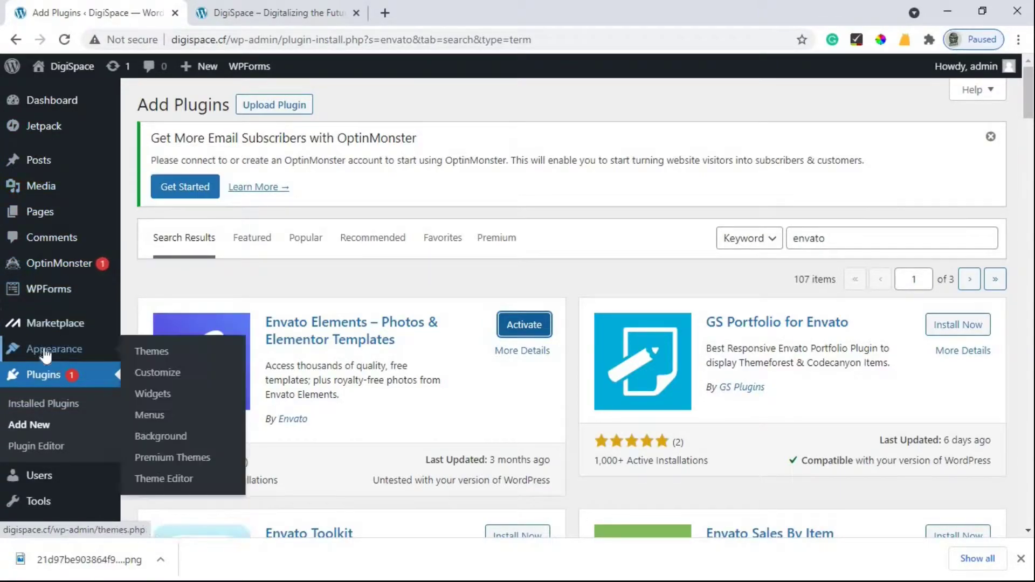
left_click(152, 355)
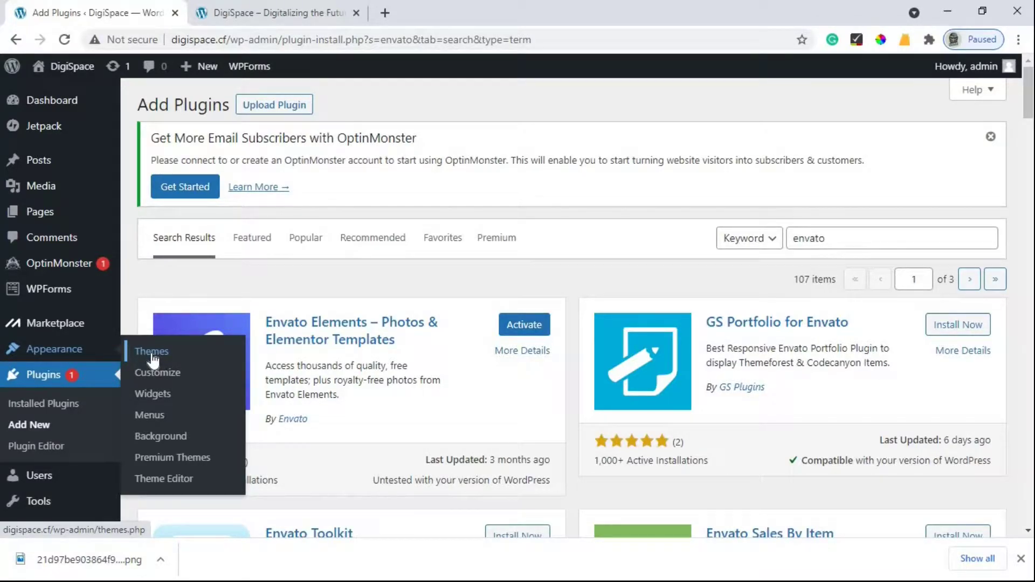
left_click(153, 352)
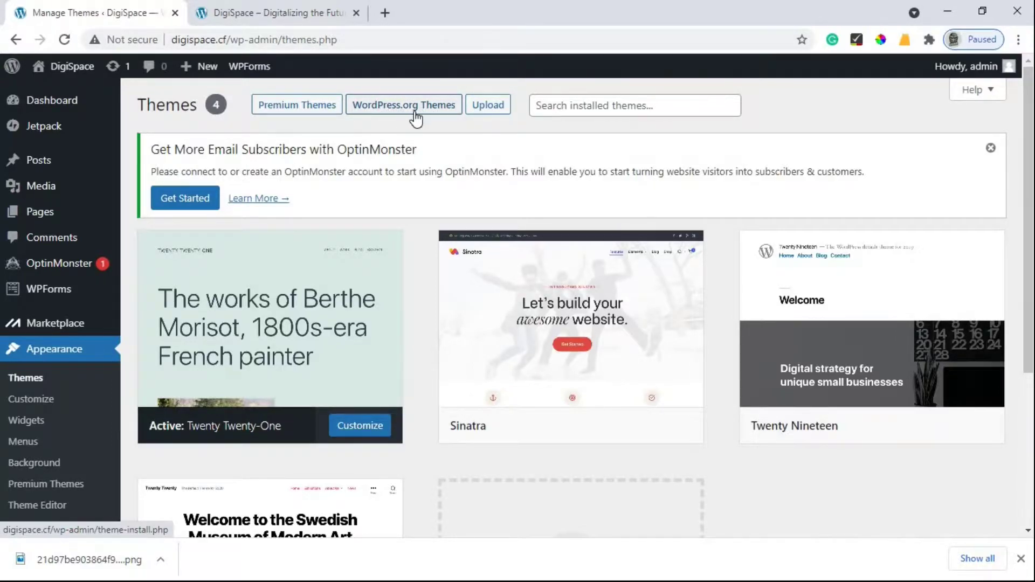
left_click(418, 107)
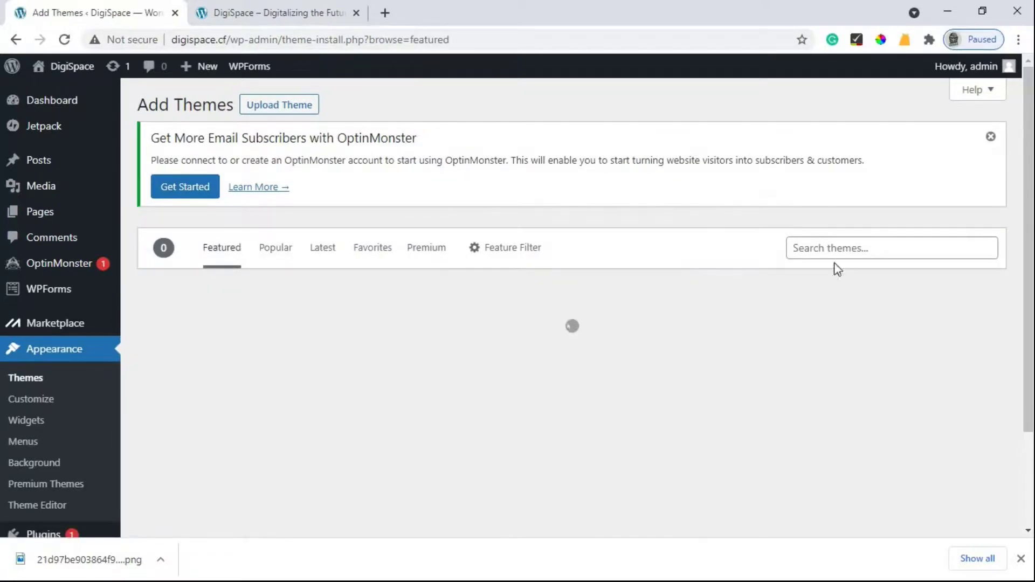
left_click(838, 243)
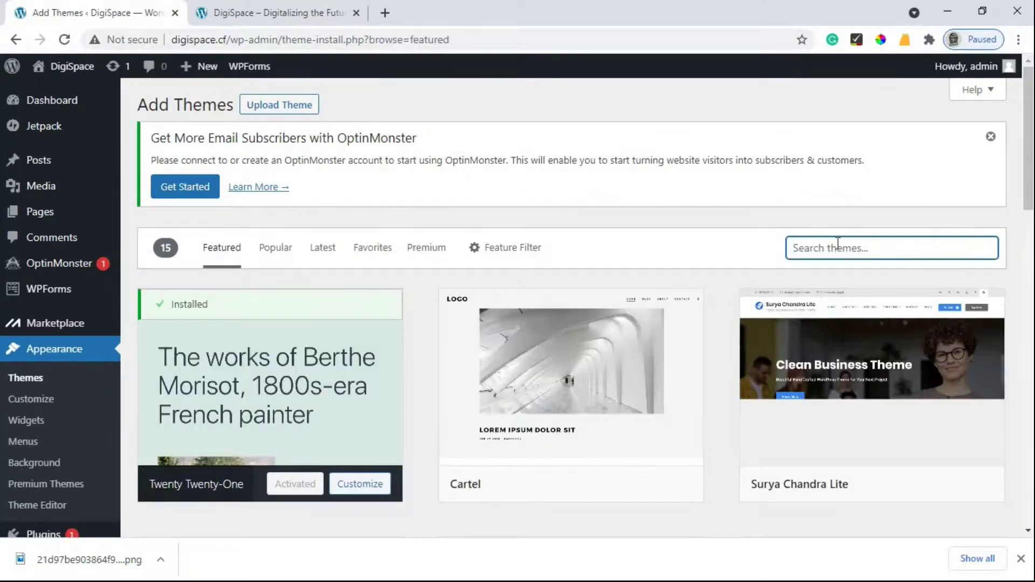
type("astra")
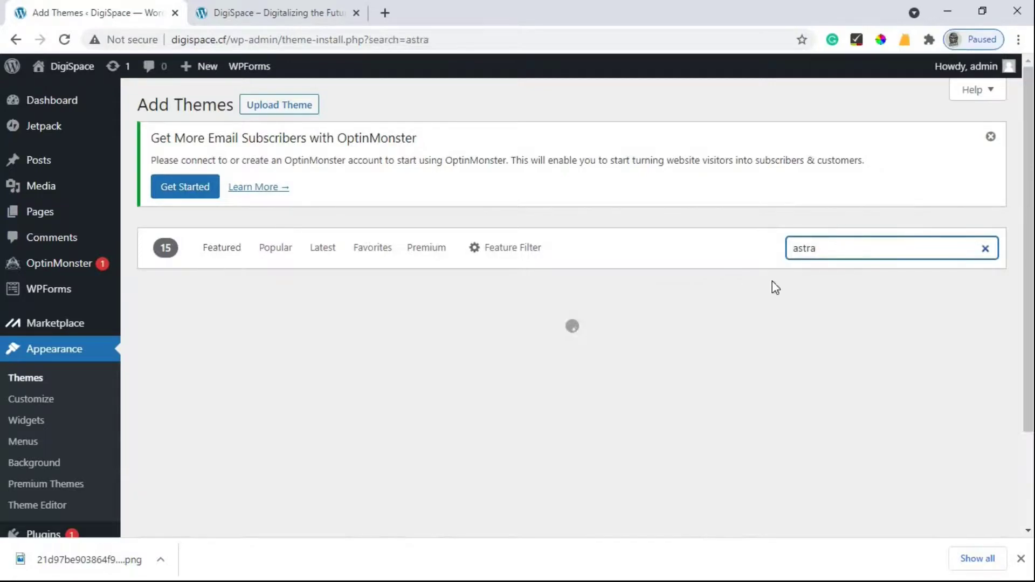
scroll(431, 286, "down", 1)
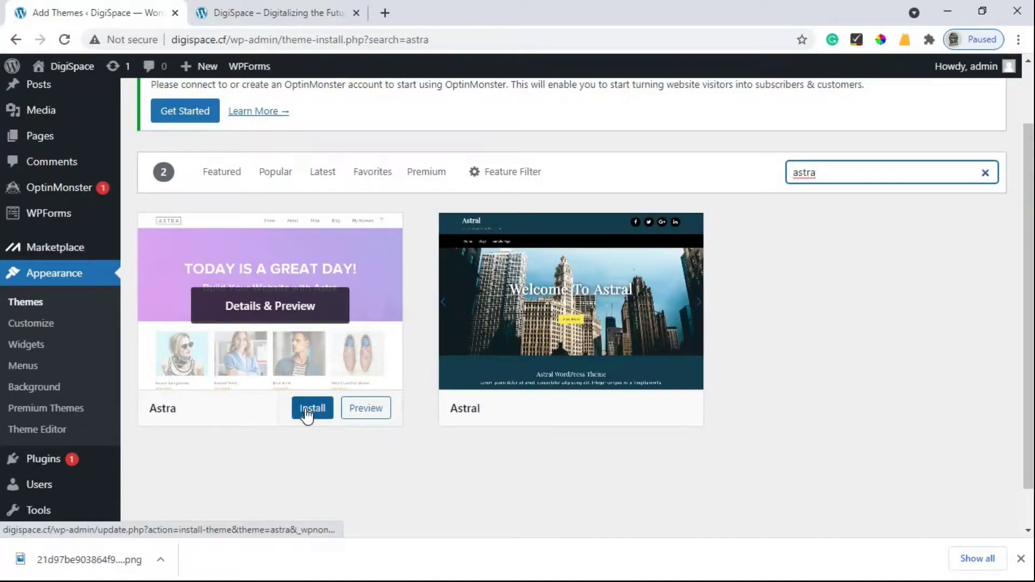
Step: Install and activate the Astra theme
left_click(307, 413)
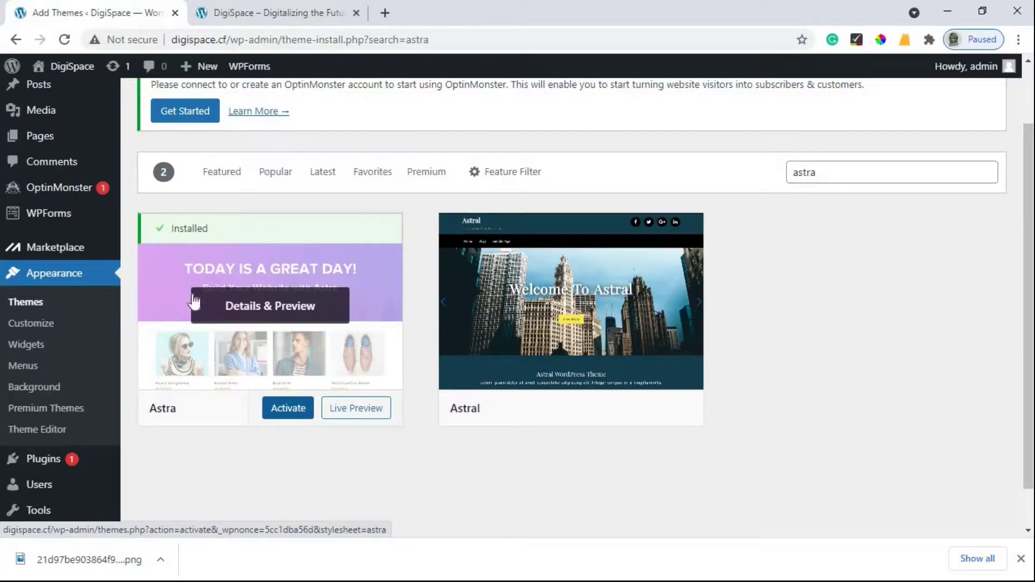
left_click(298, 412)
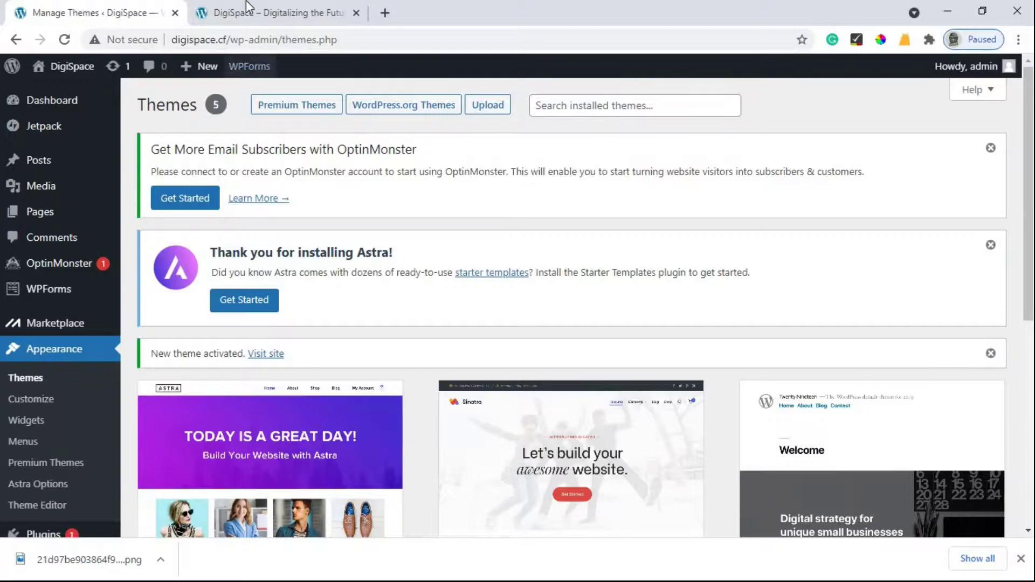
left_click(246, 1)
left_click(62, 39)
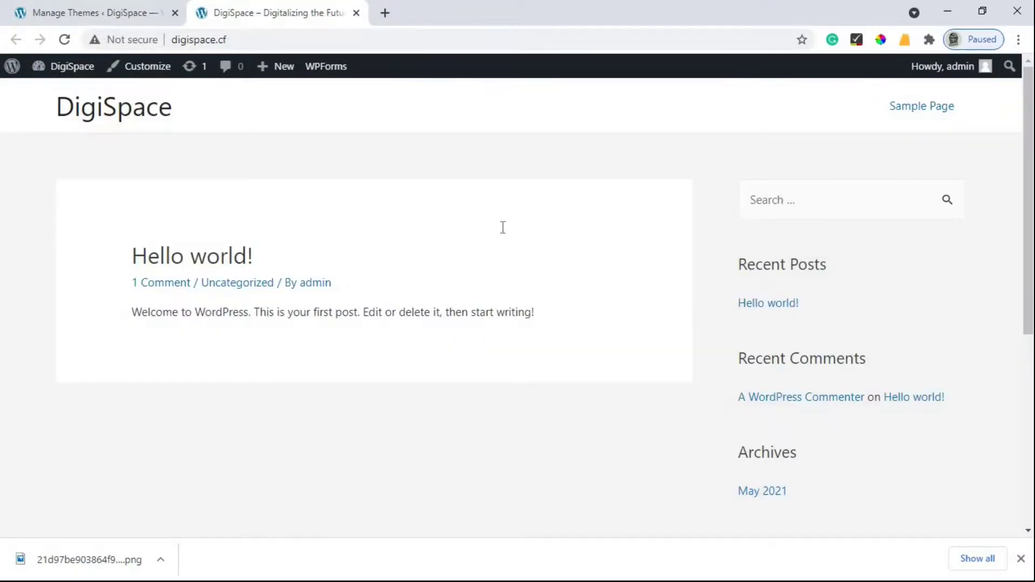
left_click(120, 8)
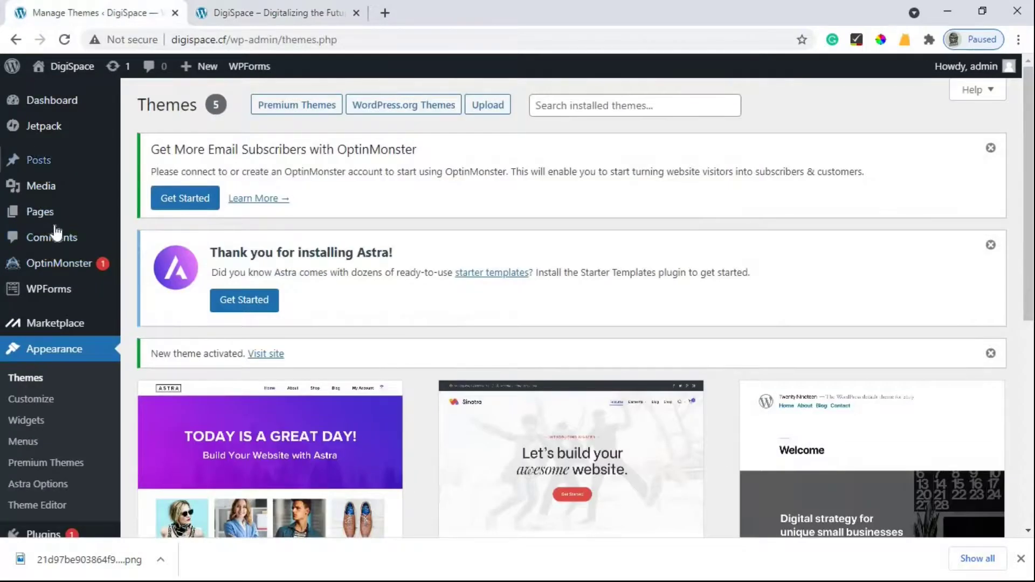
scroll(54, 313, "down", 2)
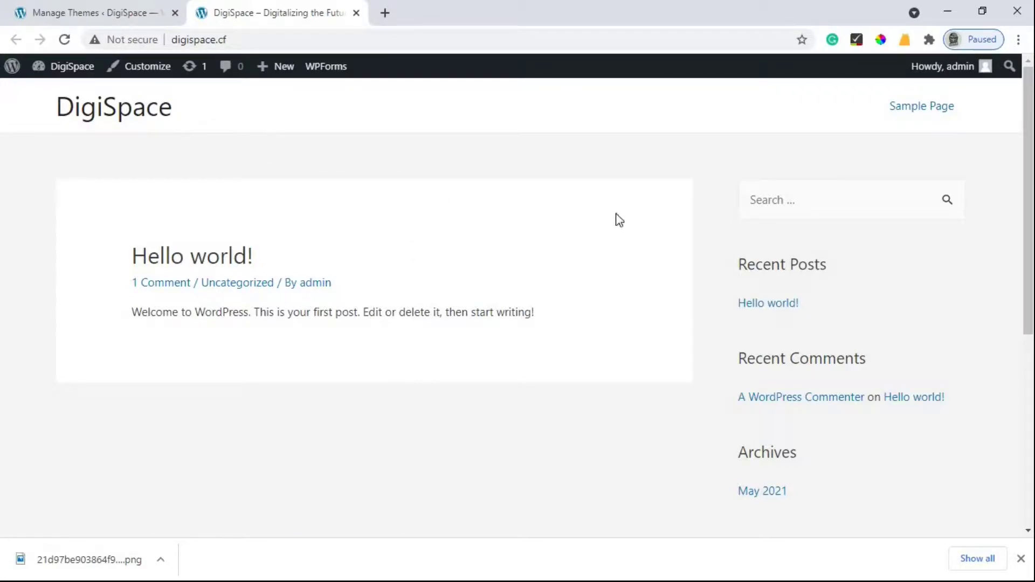
left_click(99, 7)
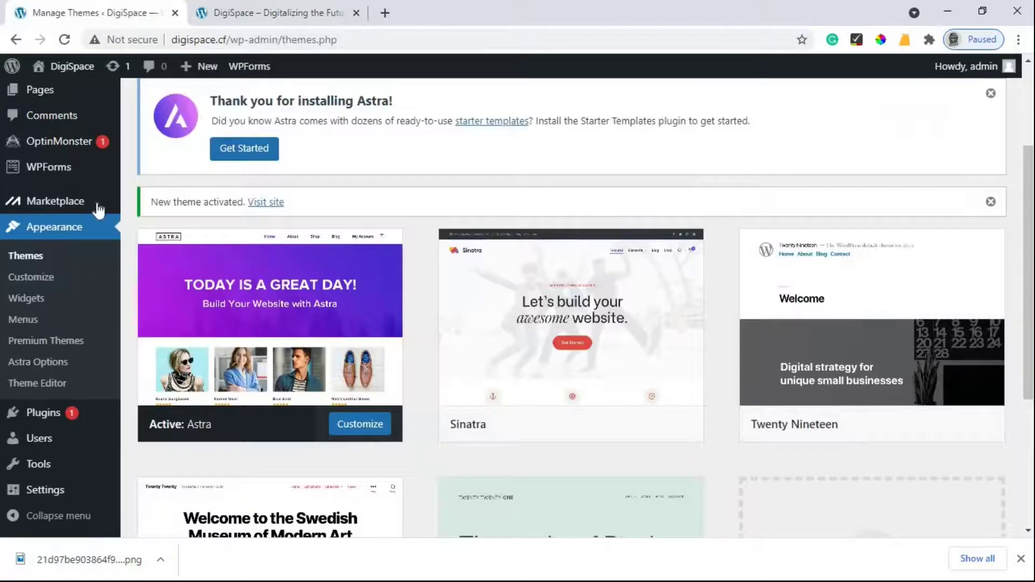
scroll(66, 168, "up", 2)
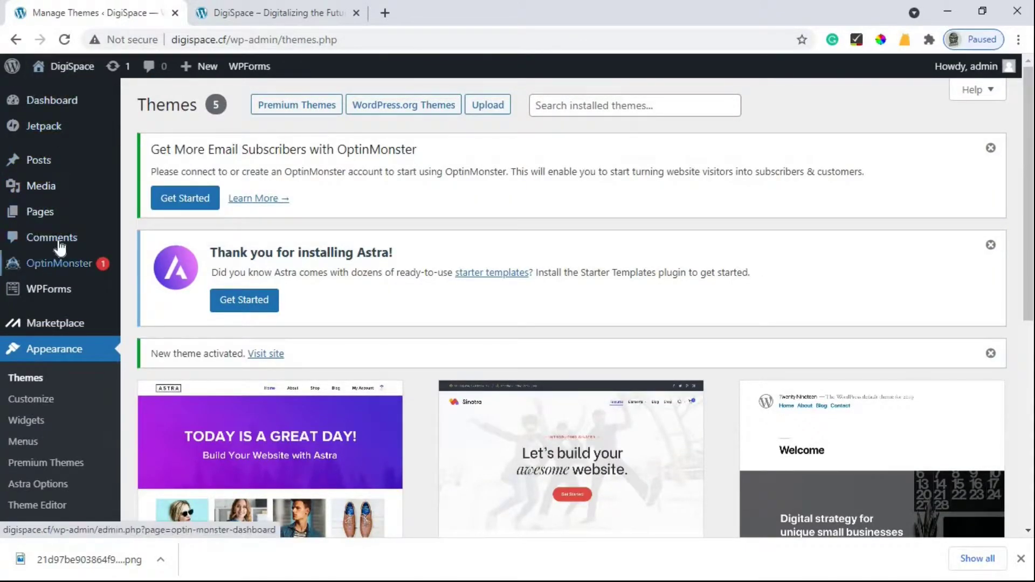
scroll(33, 248, "down", 3)
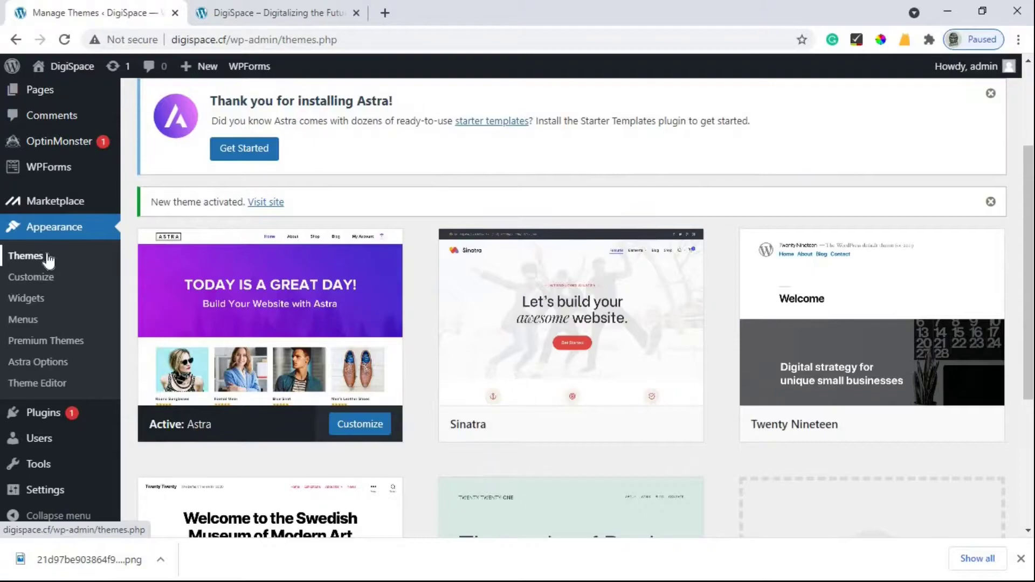
scroll(54, 372, "down", 1)
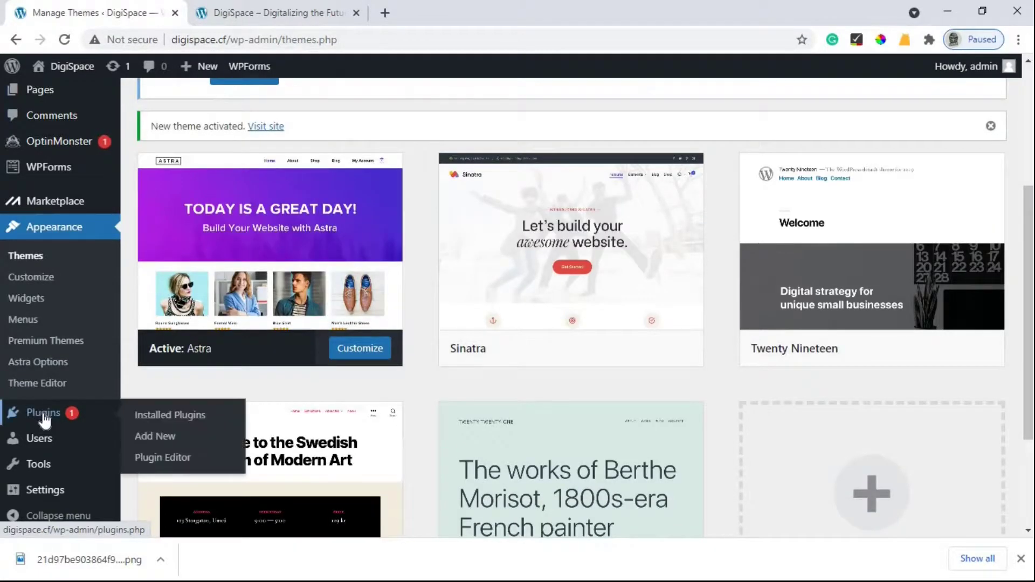
Step: Tick the Elementor and Envato Elements checkboxes in the installed plugins list
left_click(45, 420)
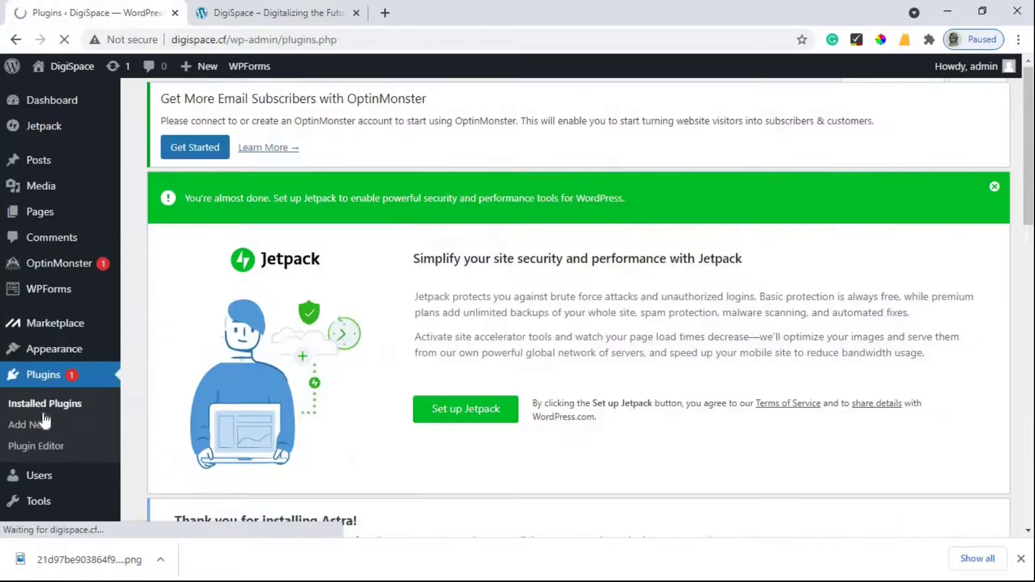
scroll(919, 212, "down", 1)
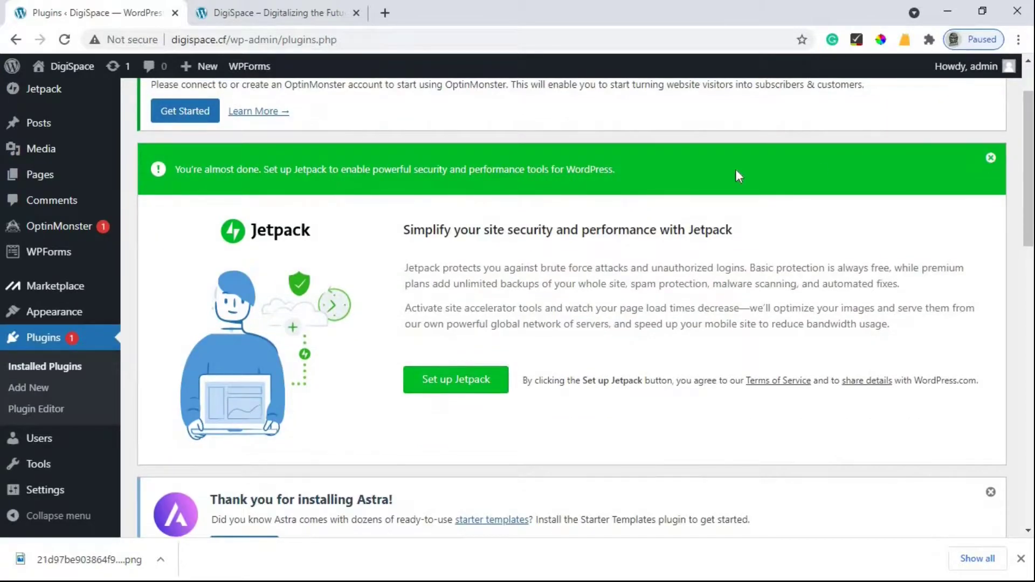
scroll(421, 210, "down", 5)
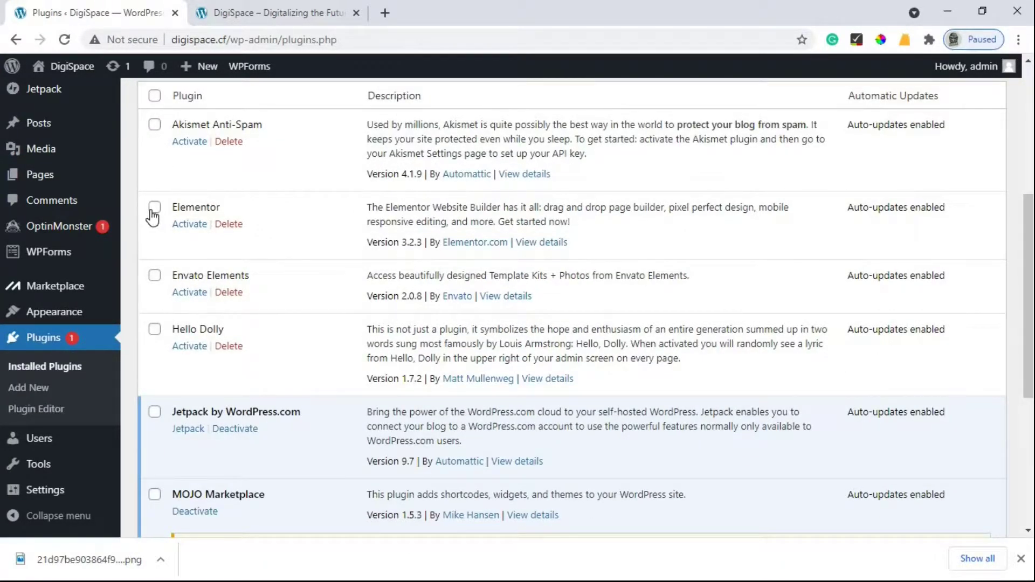
left_click(154, 208)
scroll(156, 213, "down", 1)
left_click(154, 201)
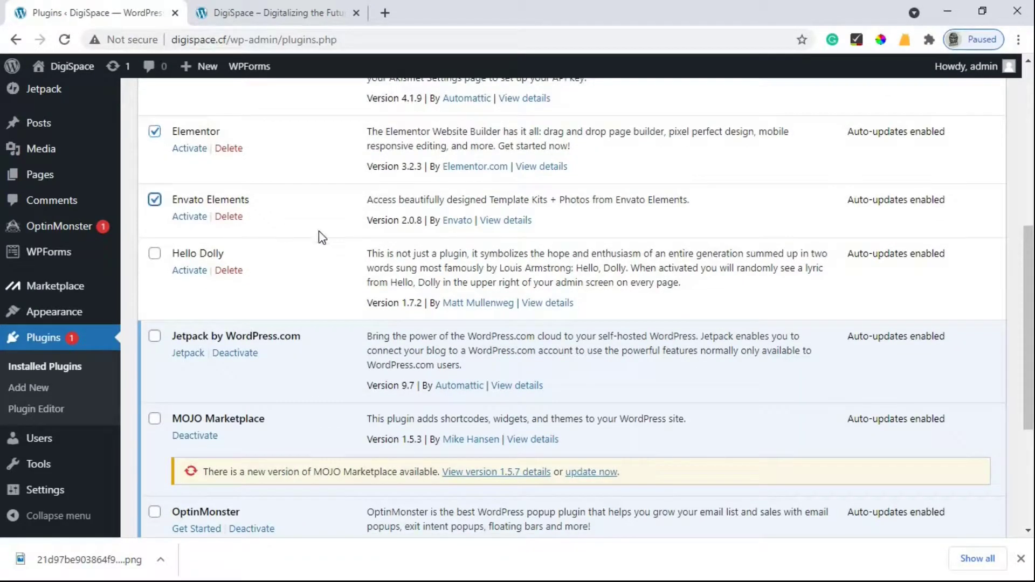
scroll(282, 238, "up", 3)
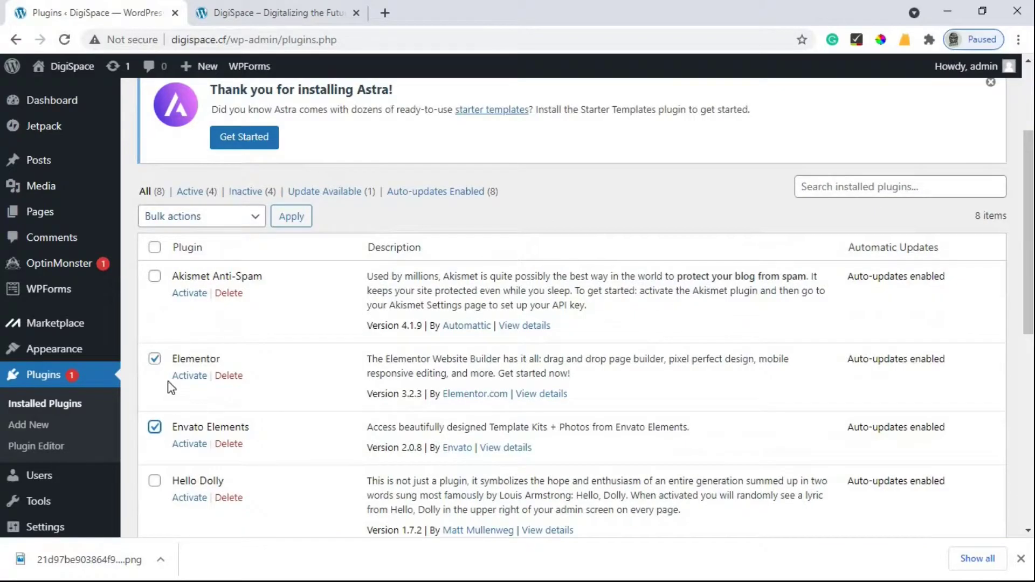
scroll(167, 313, "down", 1)
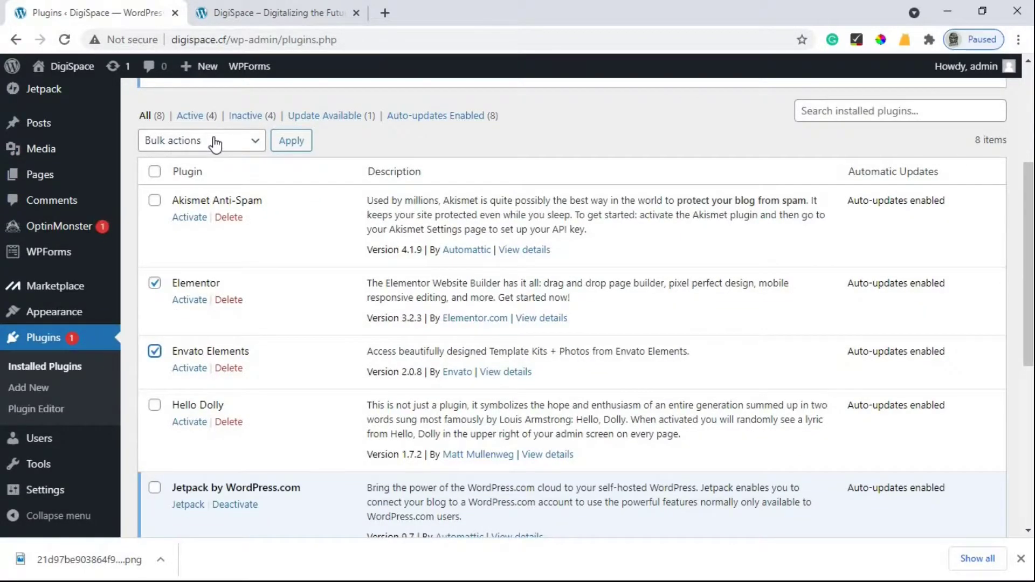
Step: Apply the Activate bulk action to the two checked plugins
left_click(216, 143)
scroll(213, 210, "up", 1)
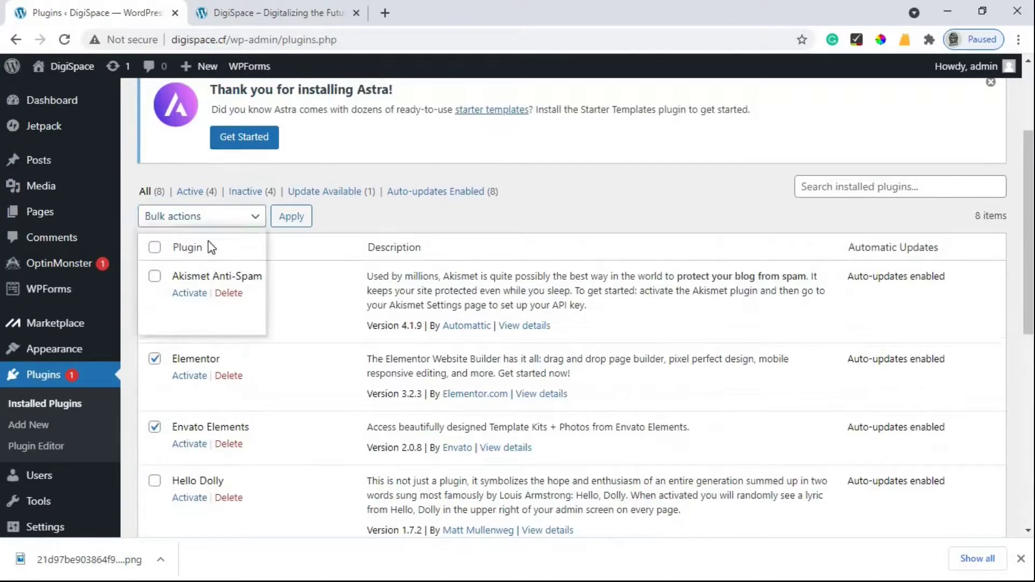
left_click(161, 250)
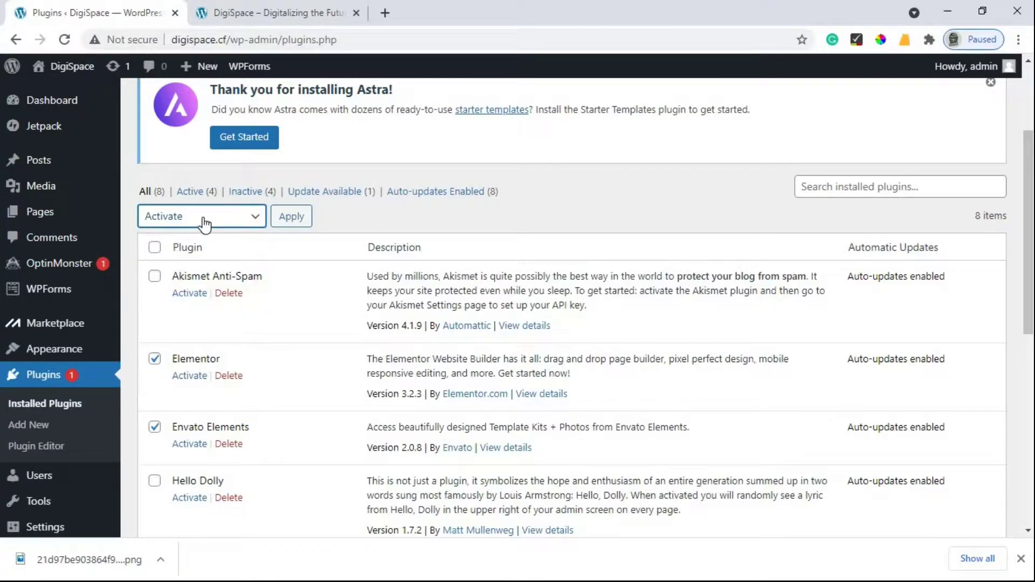
left_click(204, 224)
left_click(295, 220)
left_click(296, 220)
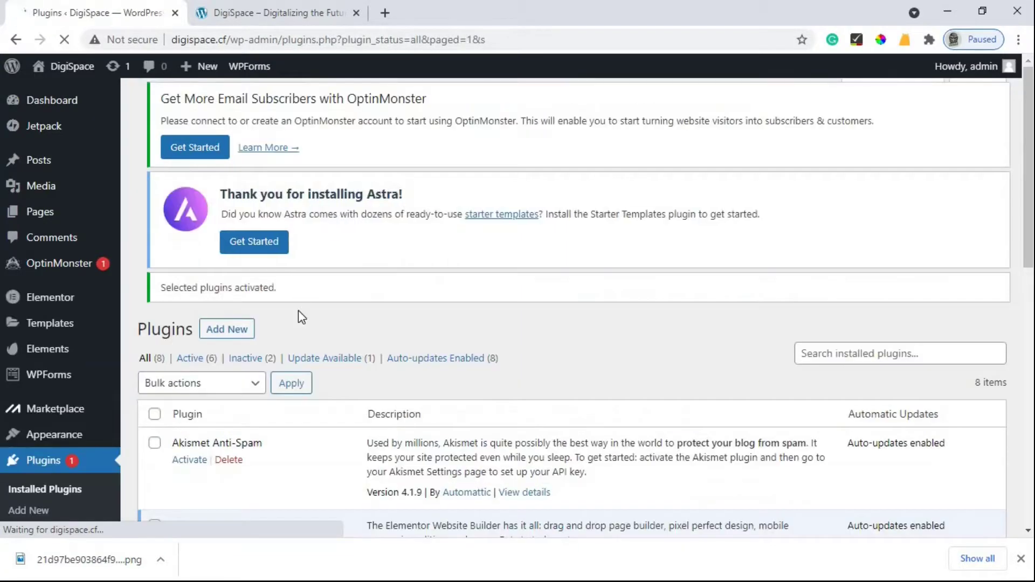
scroll(244, 335, "down", 2)
scroll(244, 335, "down", 3)
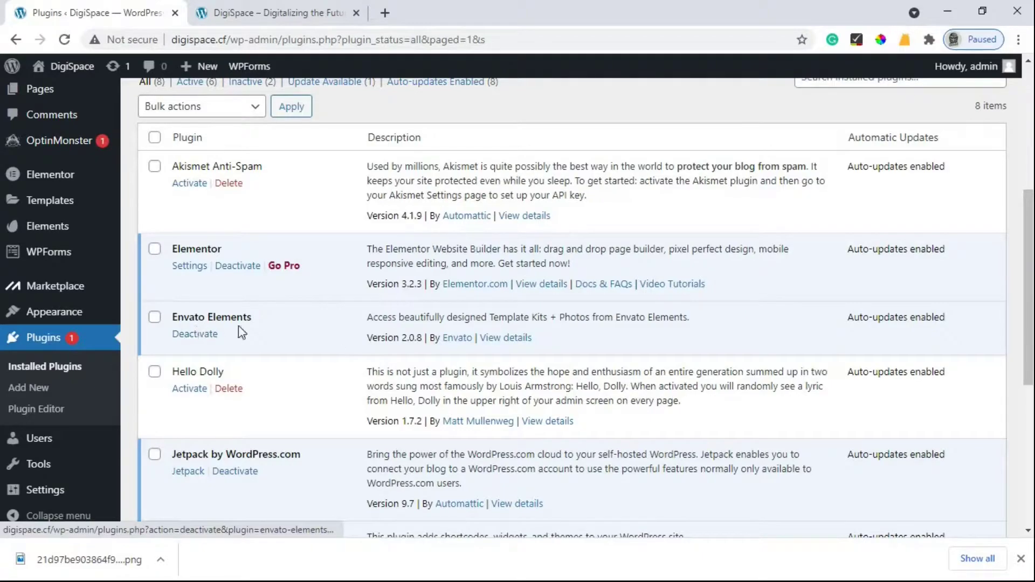
scroll(313, 350, "up", 4)
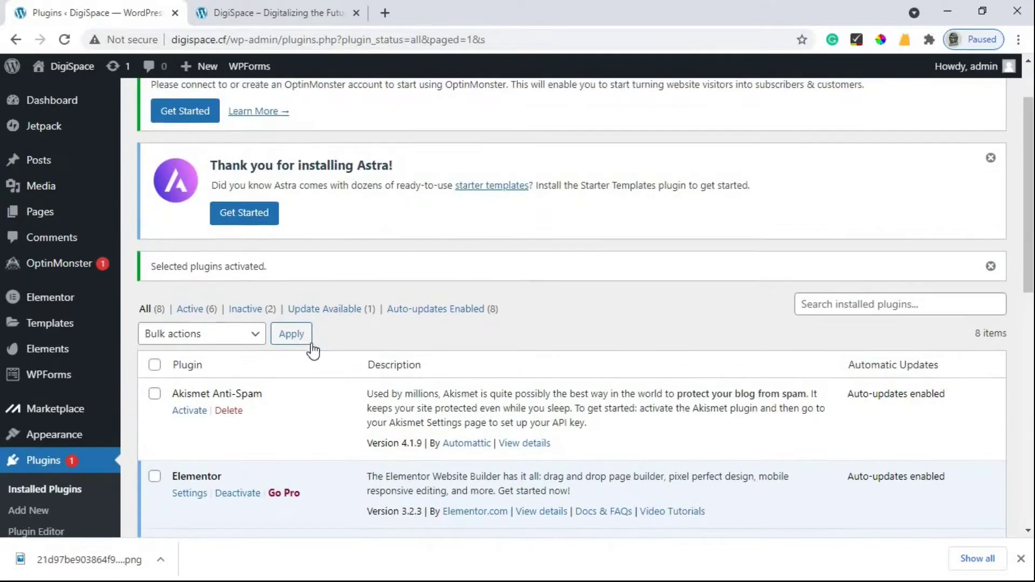
scroll(313, 350, "up", 2)
mouse_move(35, 220)
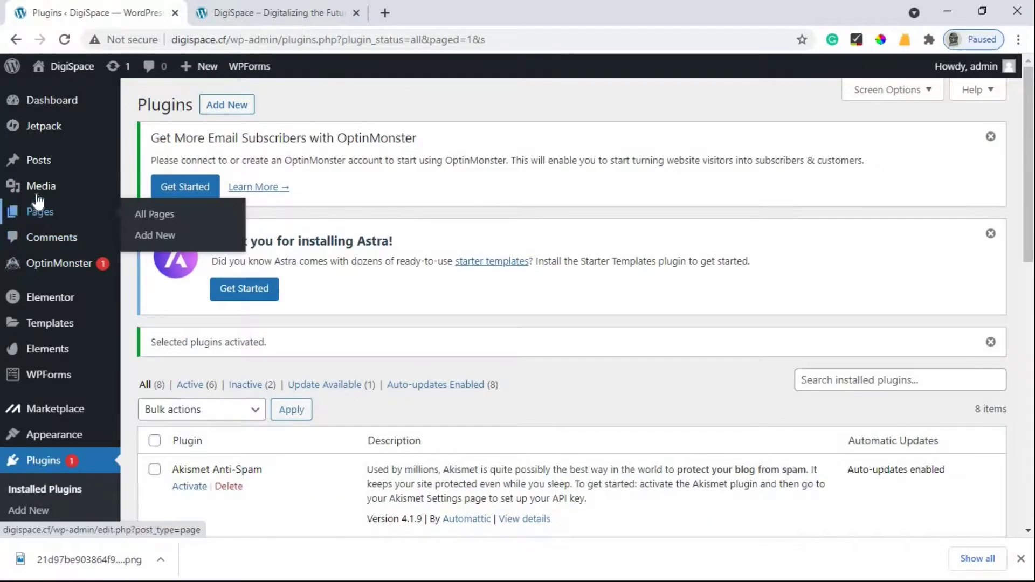
Step: Move the Sample Page to the Trash from the Pages list
left_click(37, 223)
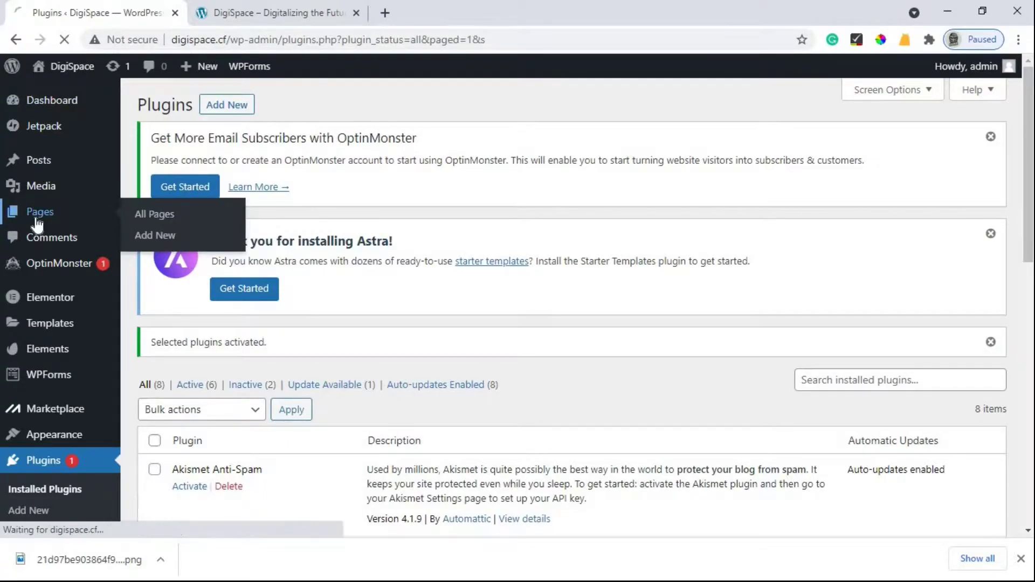
scroll(205, 335, "down", 2)
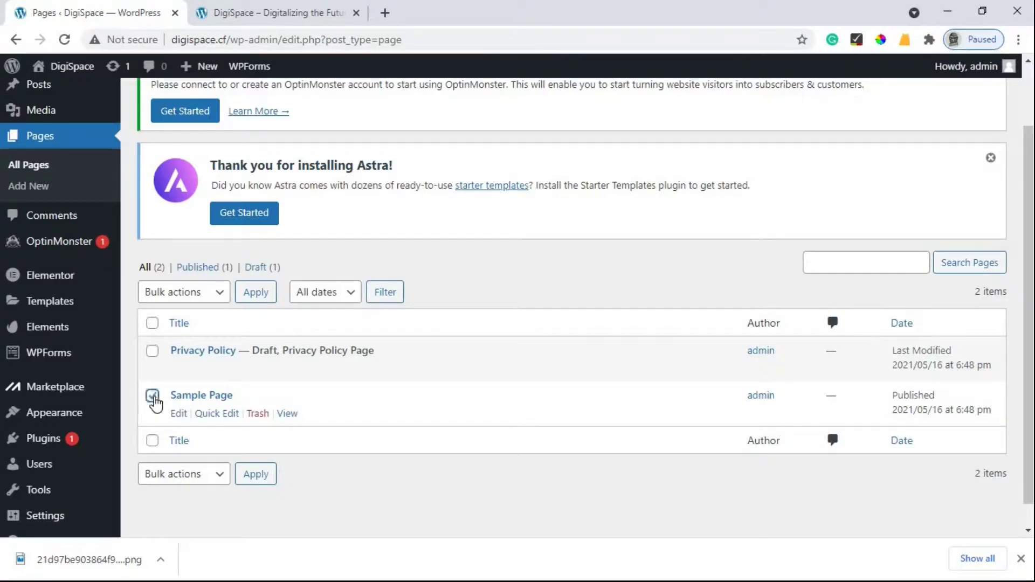
left_click(256, 414)
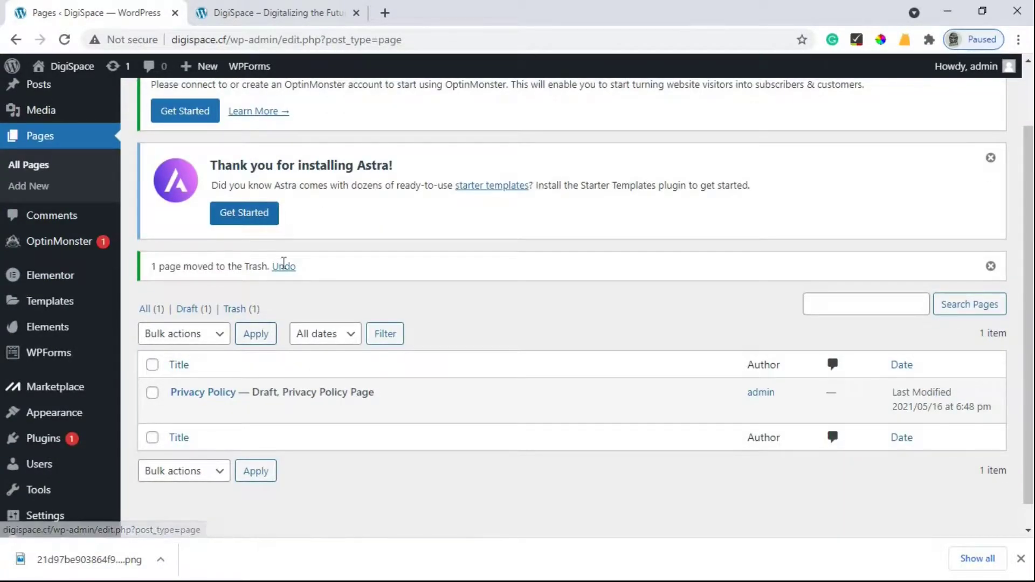
Step: Start a new page and dismiss the block editor welcome tour
scroll(282, 263, "up", 2)
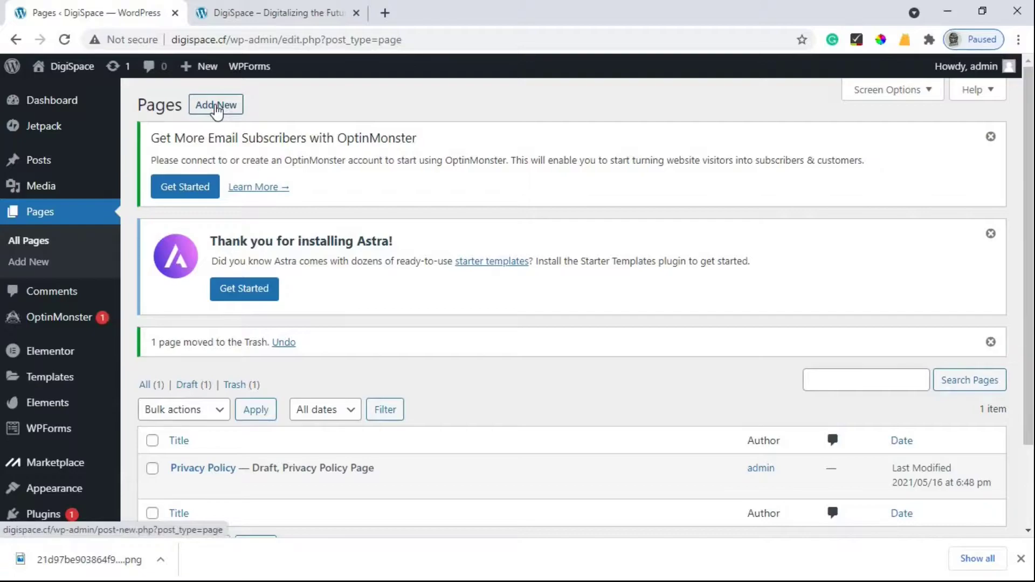
left_click(217, 111)
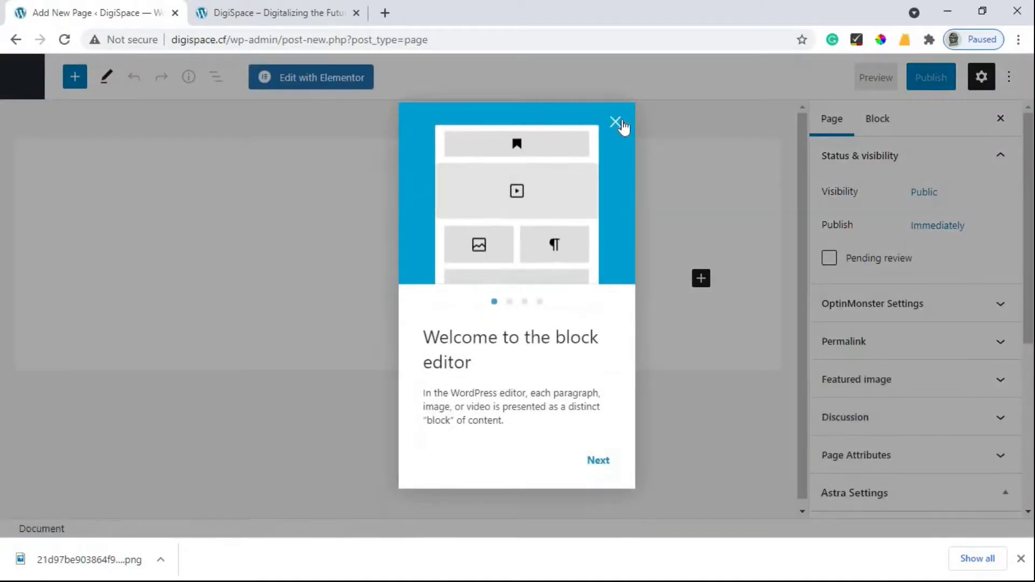
left_click(617, 124)
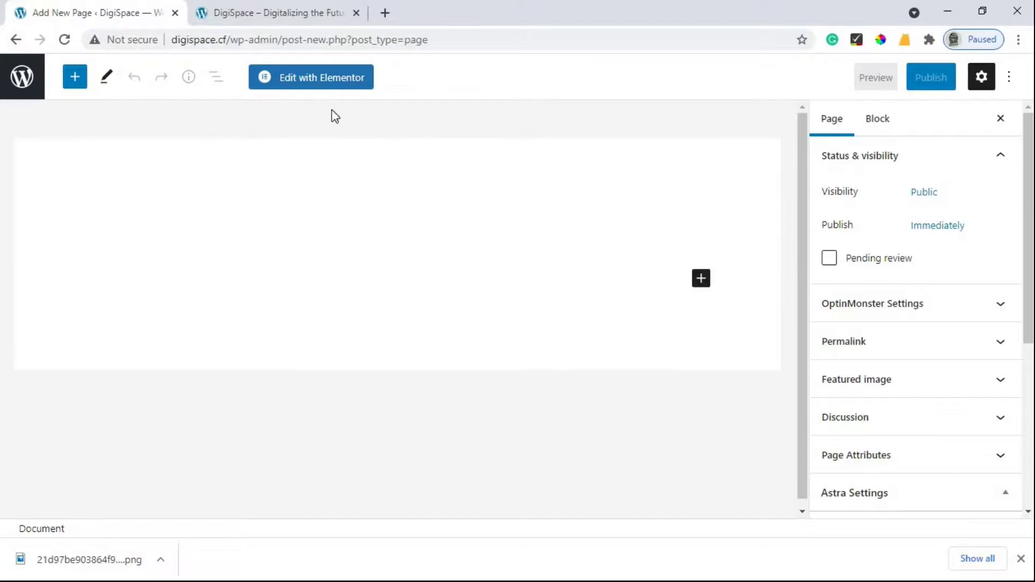
Step: Open the new page in Elementor, then hide and restore the editing panel
left_click(322, 80)
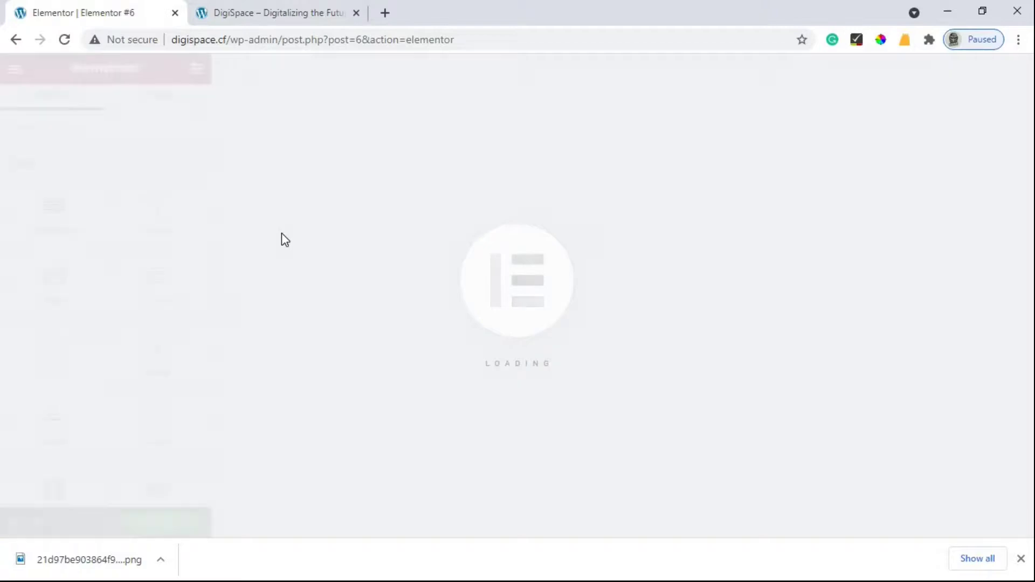
left_click(216, 296)
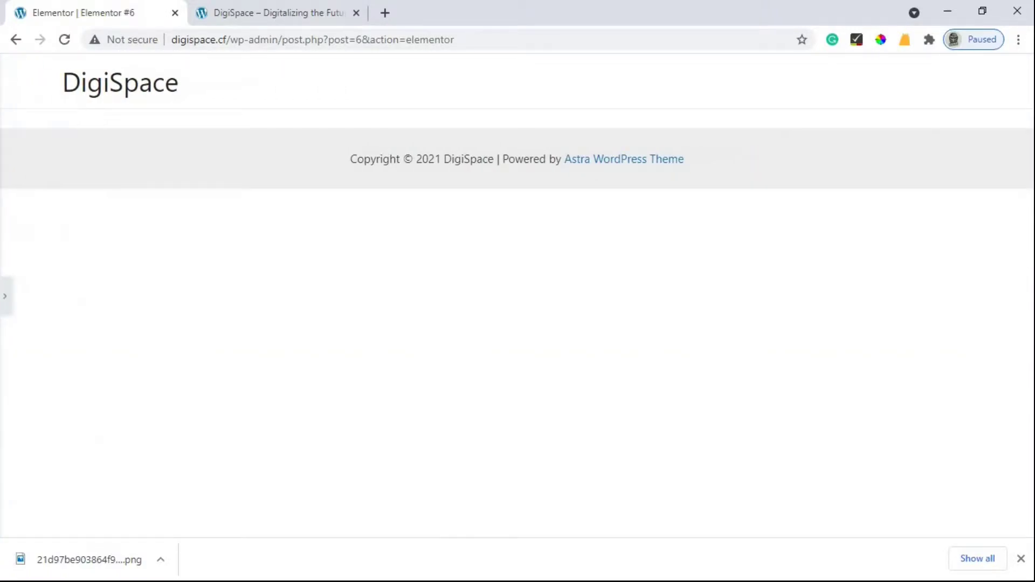
left_click(3, 299)
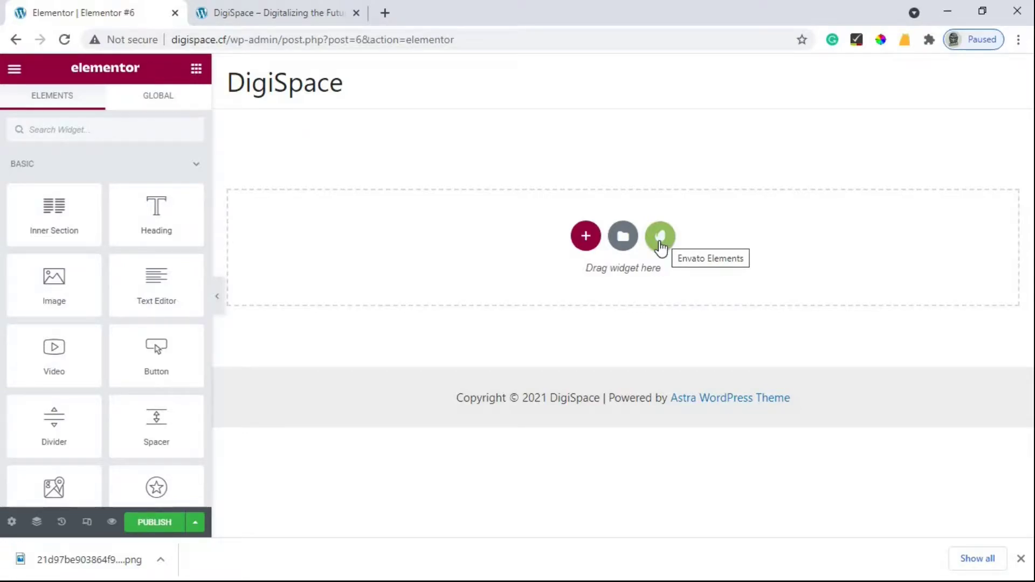
Step: Open the Envato Elements template kit library and browse the free template kits
left_click(661, 237)
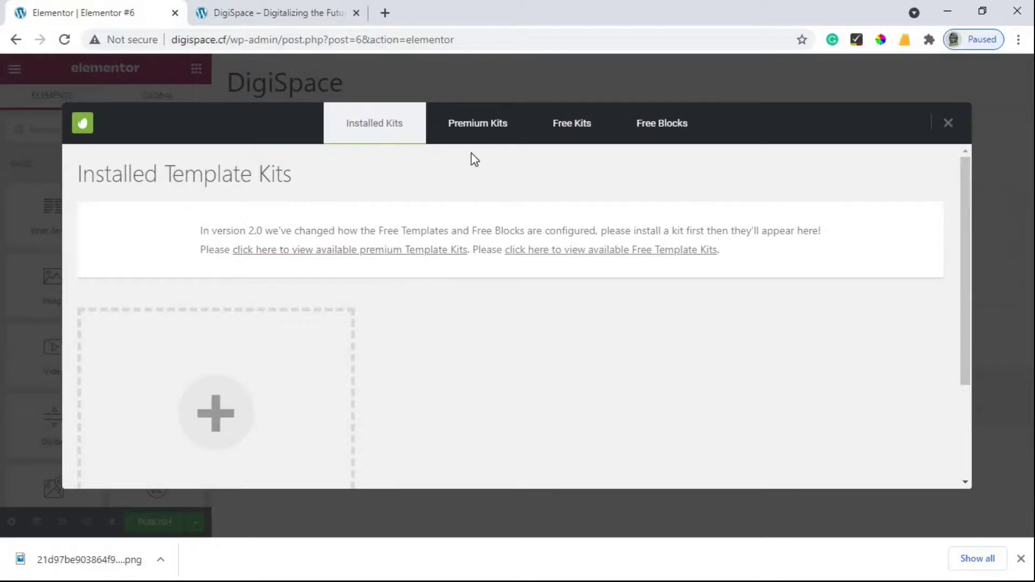
scroll(453, 268, "down", 3)
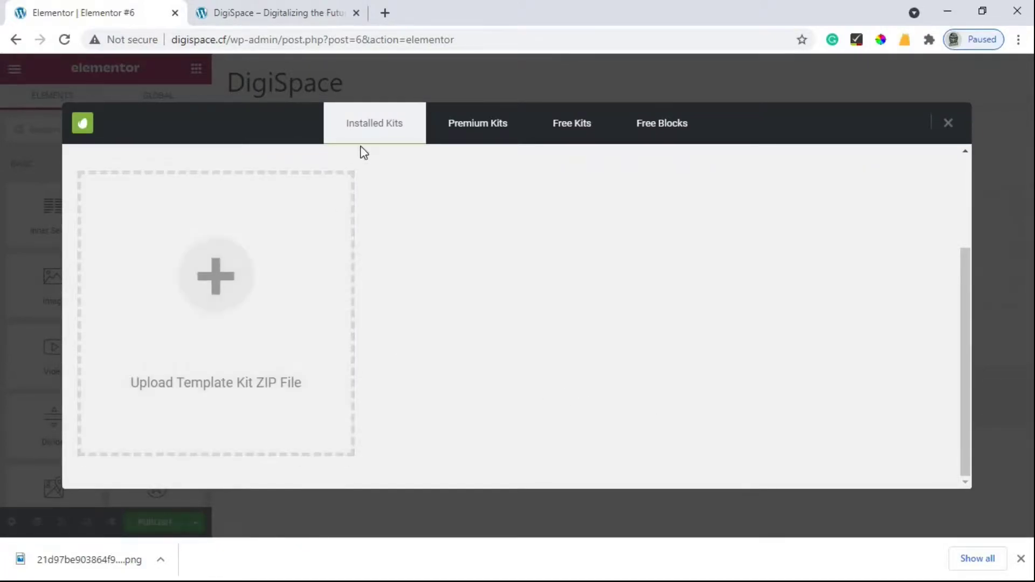
scroll(410, 156, "up", 3)
scroll(378, 243, "down", 2)
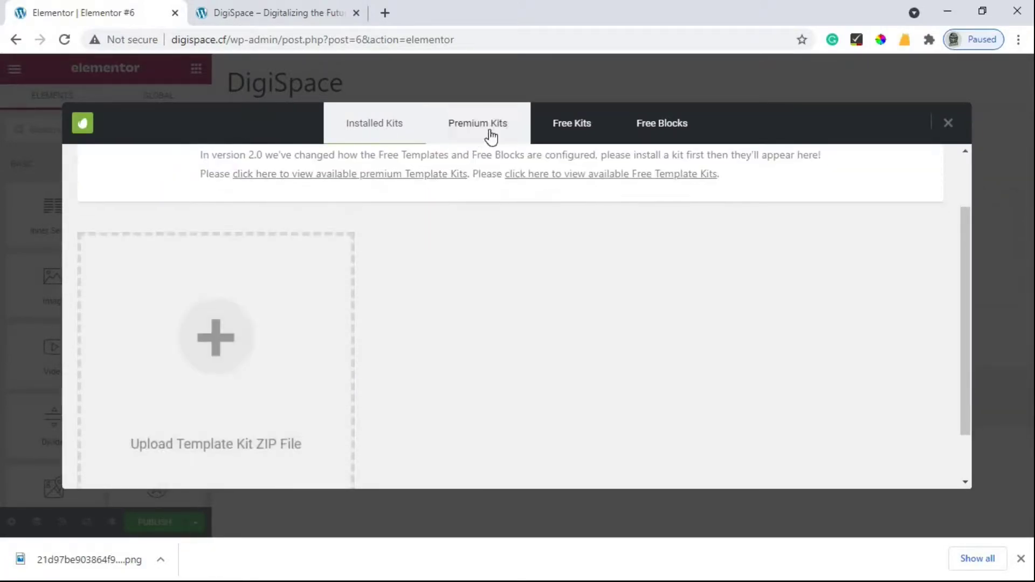
left_click(574, 130)
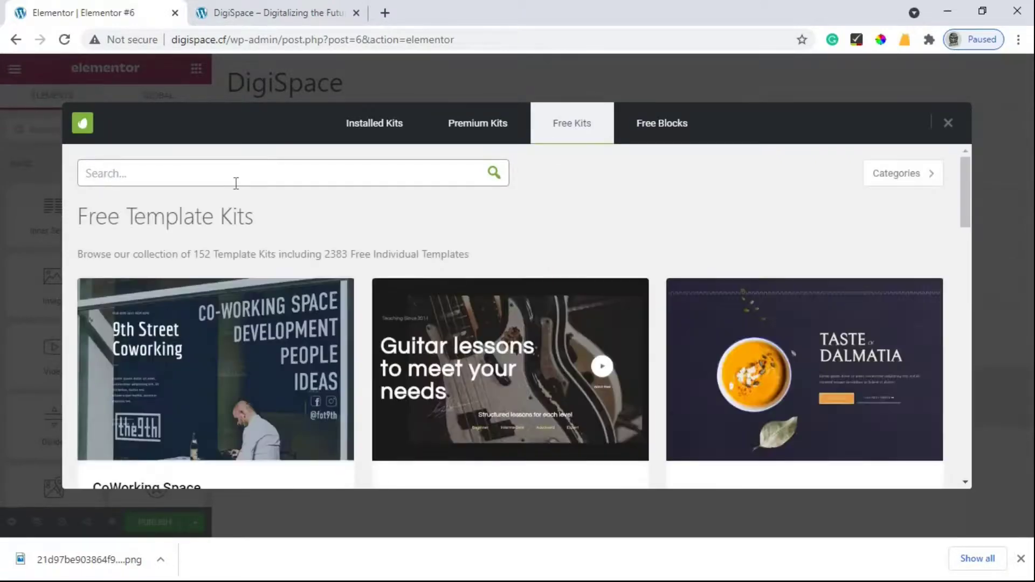
scroll(558, 303, "down", 10)
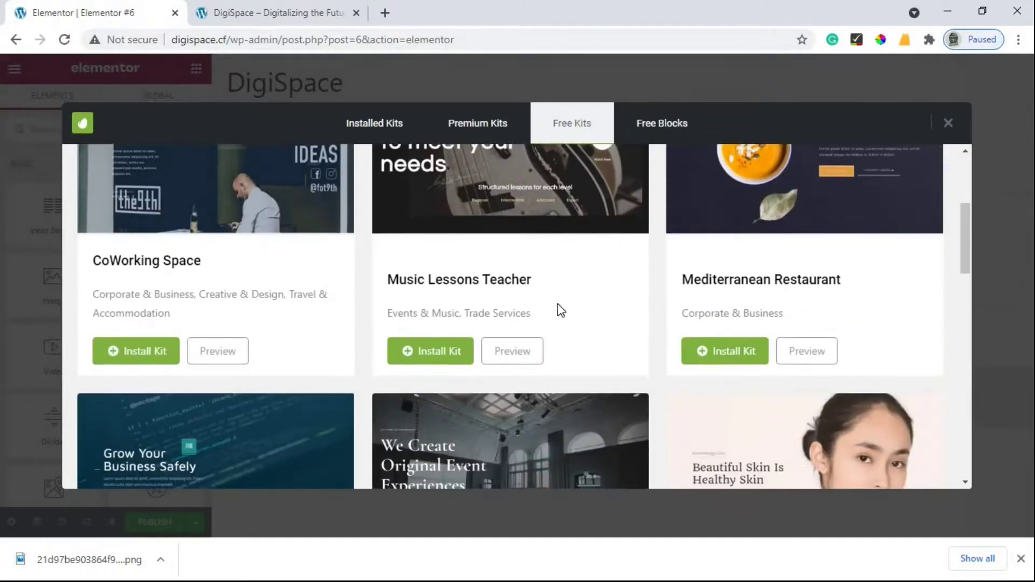
scroll(557, 303, "down", 8)
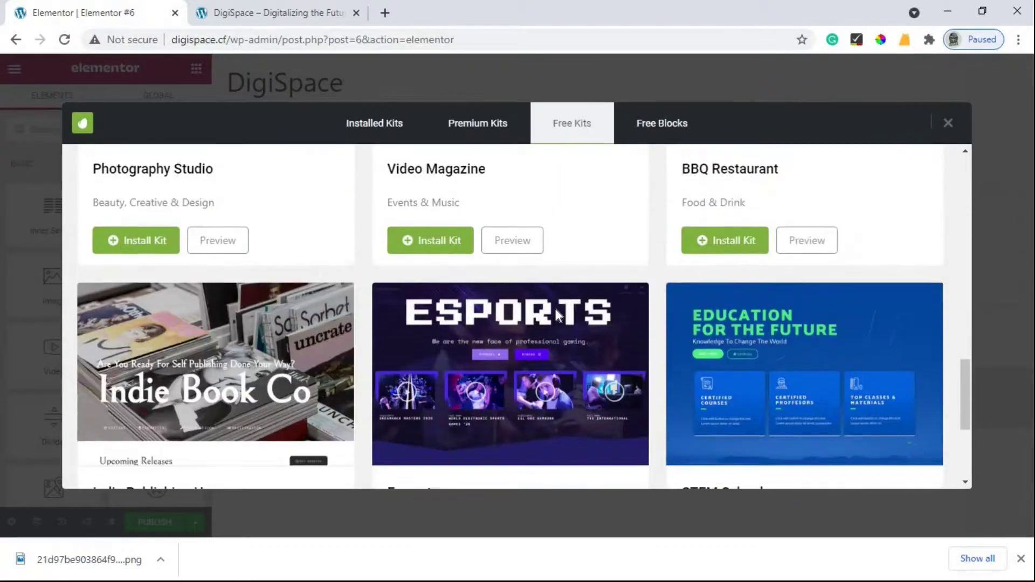
scroll(264, 221, "up", 7)
scroll(264, 221, "up", 10)
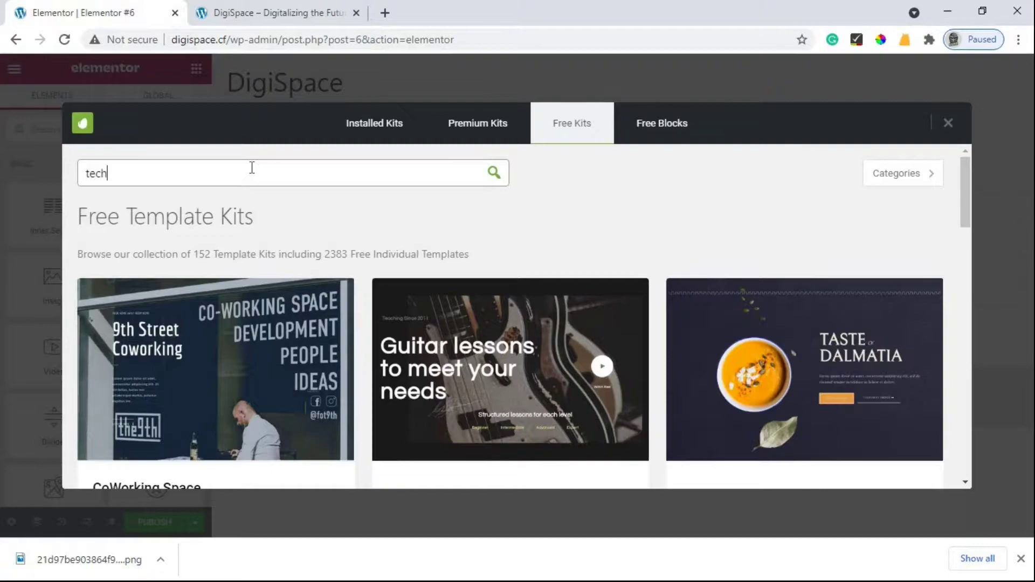
scroll(591, 231, "down", 4)
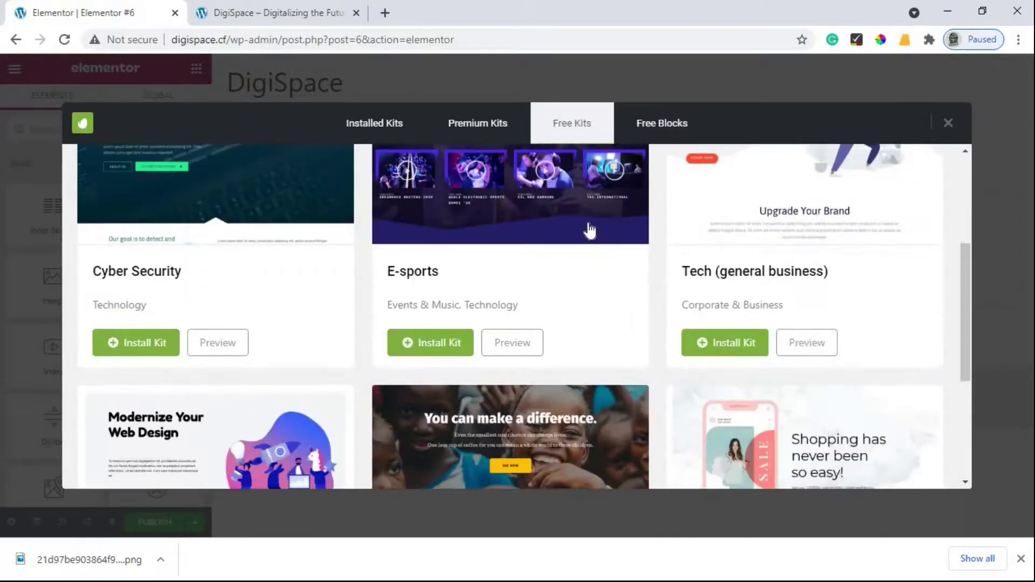
scroll(735, 386, "up", 3)
scroll(792, 315, "down", 2)
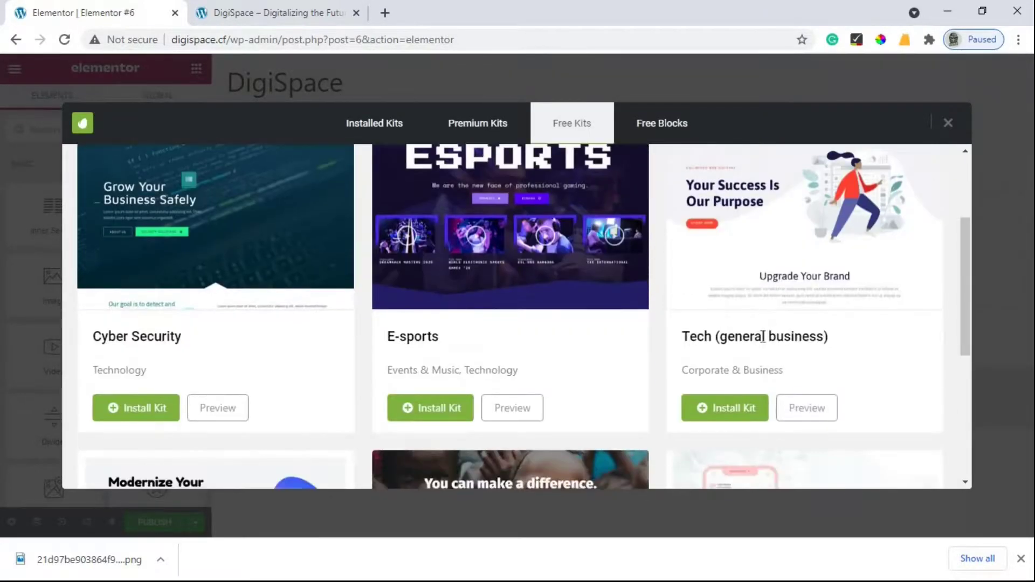
scroll(731, 375, "up", 2)
scroll(731, 375, "down", 2)
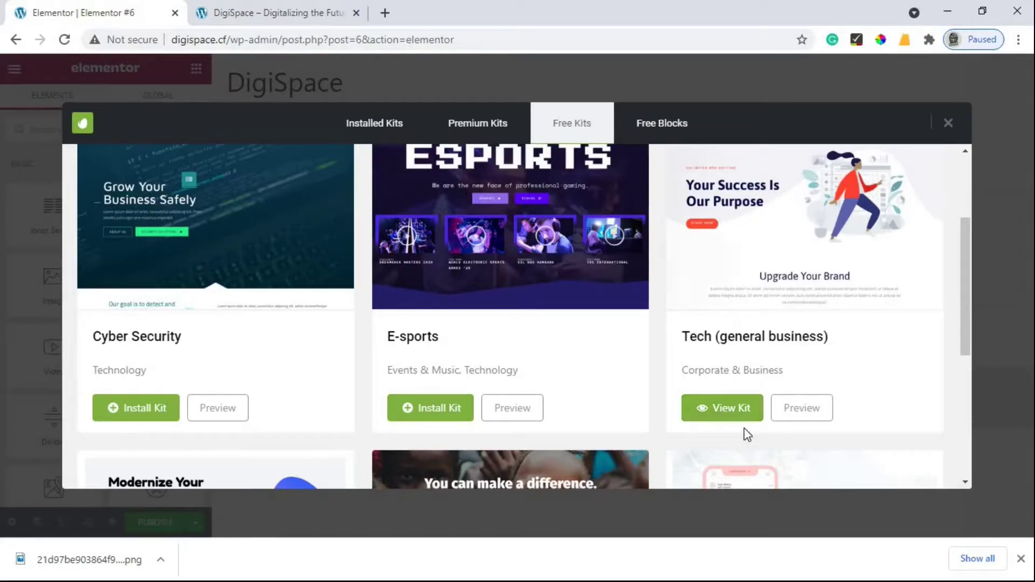
scroll(746, 427, "up", 5)
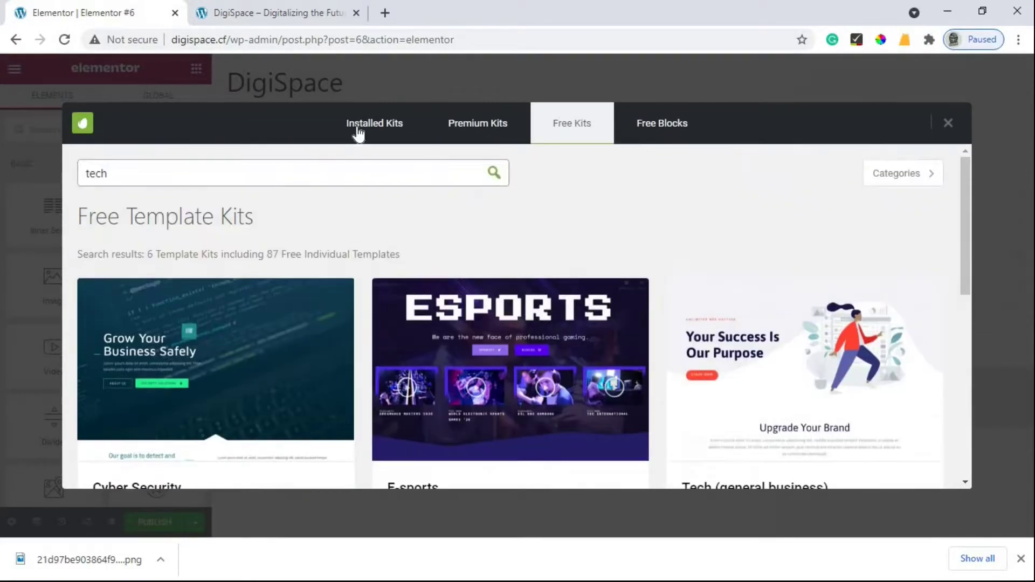
Step: Open the installed Tech (general business) kit and review its templates, such as Home 1, Home 3 and Features
left_click(357, 135)
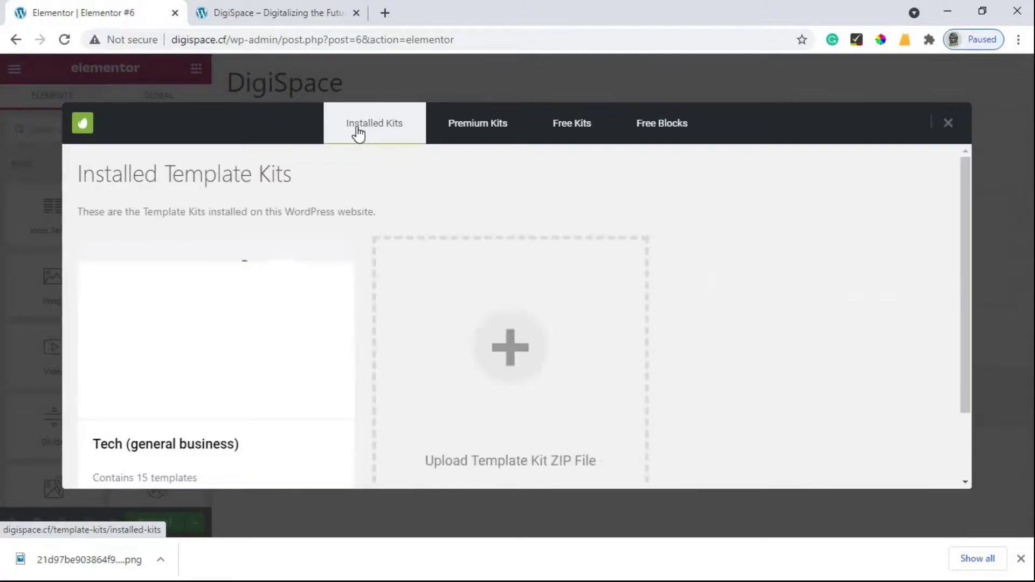
scroll(254, 324, "down", 2)
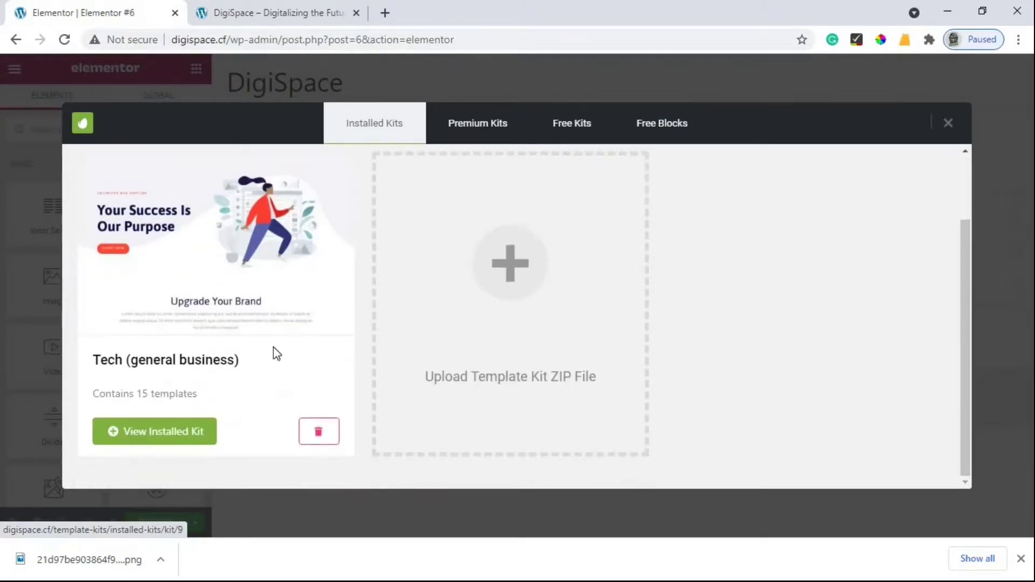
left_click(201, 259)
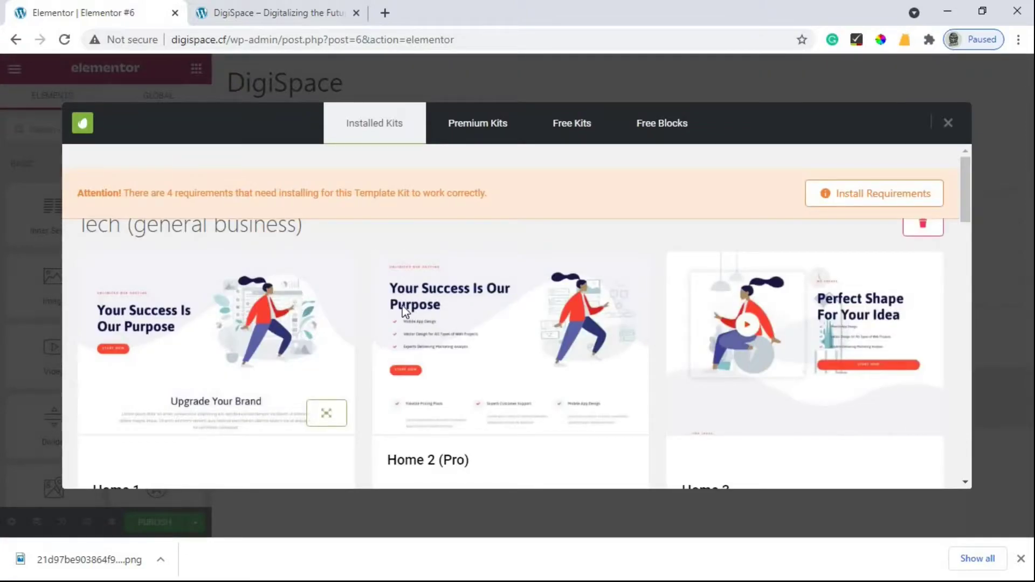
scroll(425, 297, "down", 1)
scroll(425, 298, "down", 1)
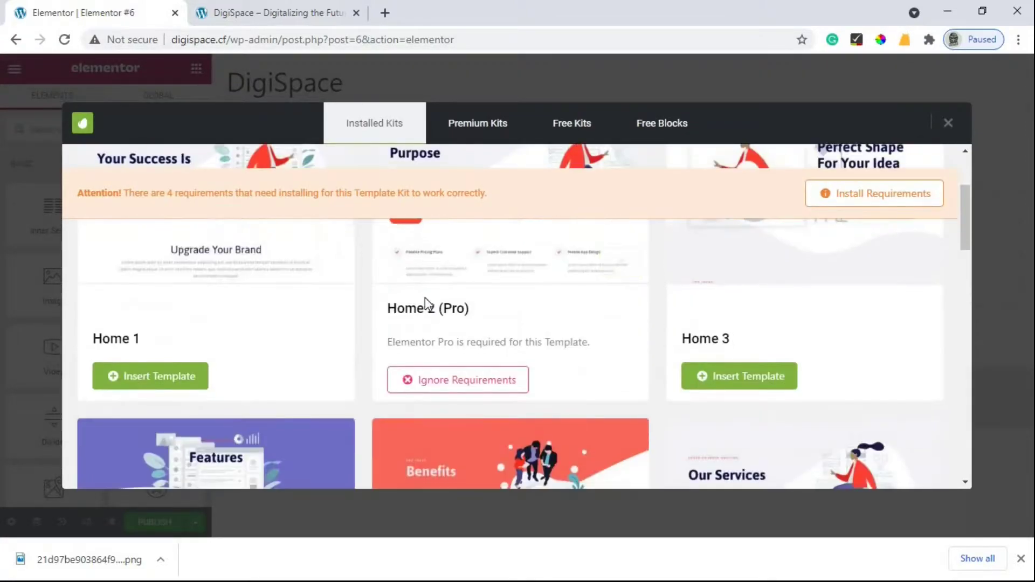
scroll(208, 323, "up", 2)
scroll(684, 312, "down", 3)
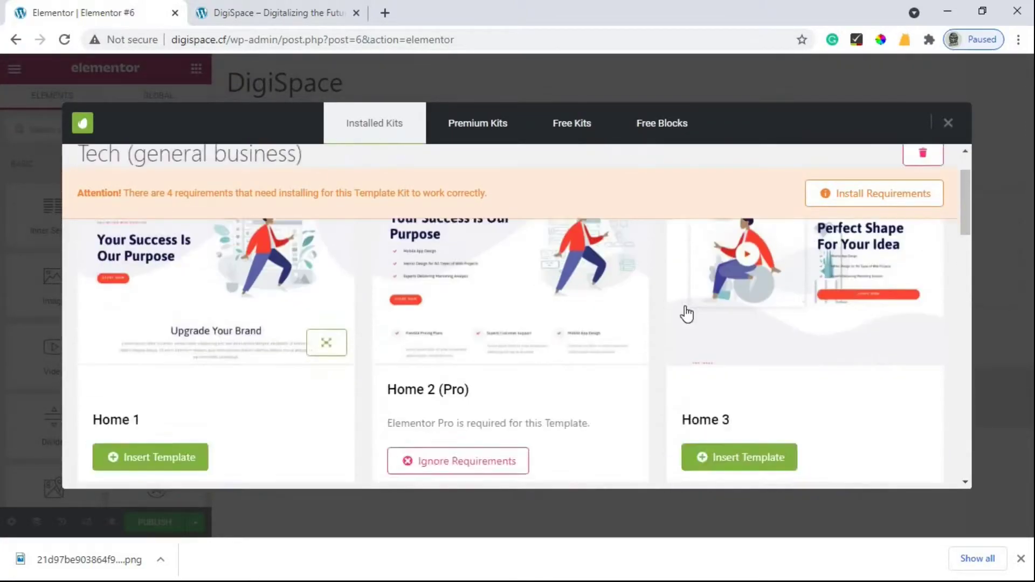
scroll(724, 243, "down", 3)
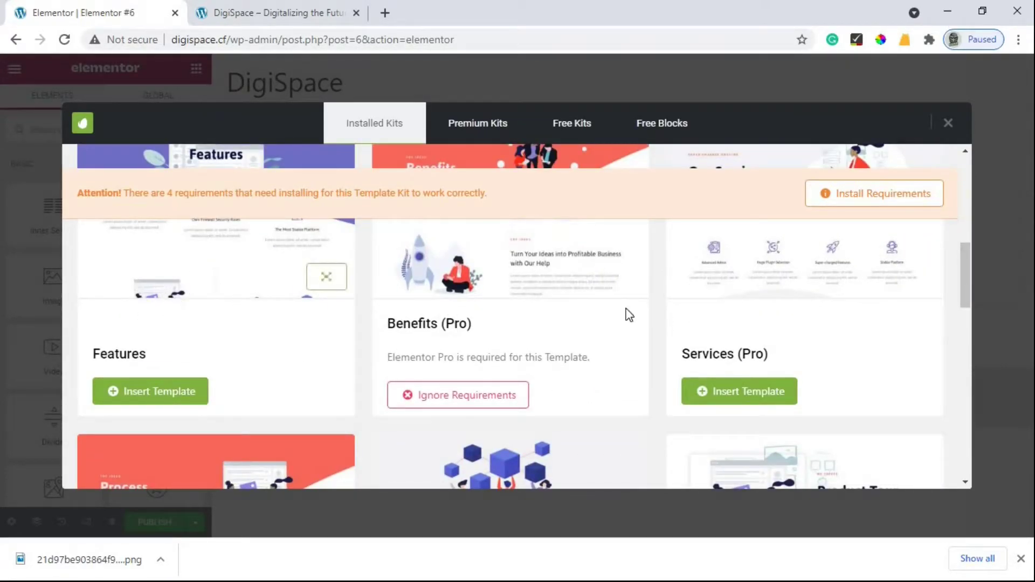
scroll(895, 224, "down", 2)
scroll(872, 242, "up", 1)
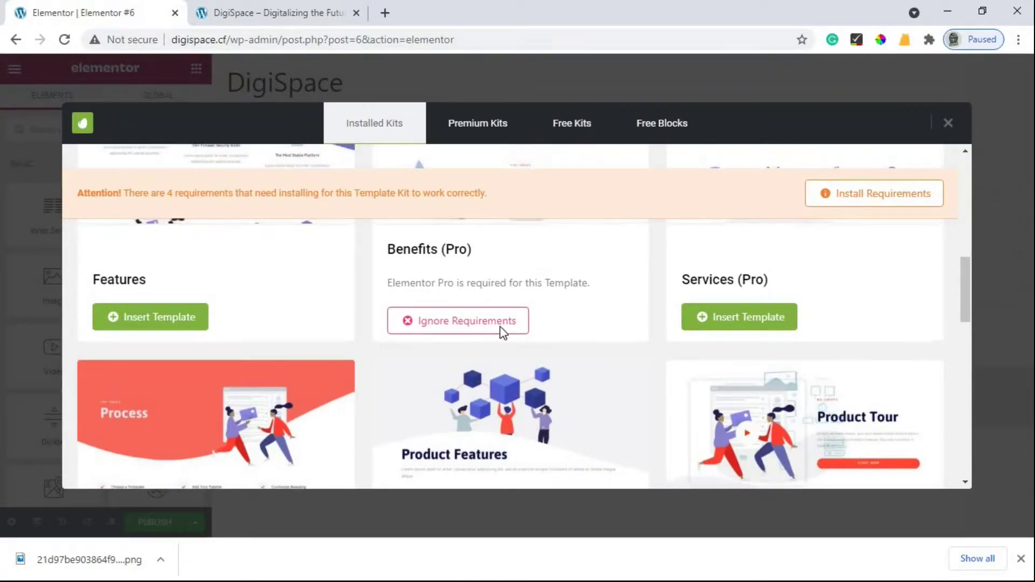
scroll(634, 317, "up", 2)
scroll(634, 317, "up", 4)
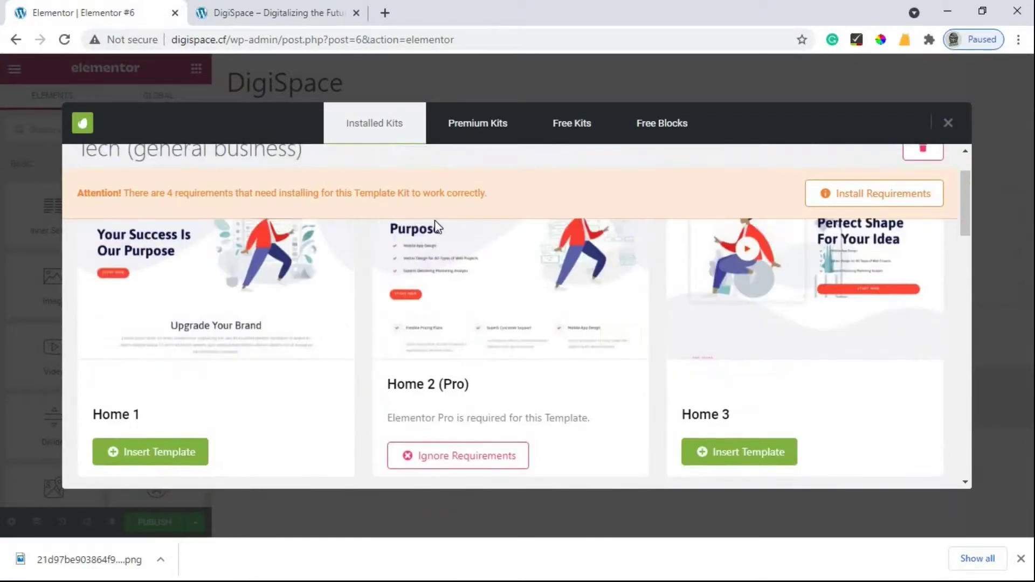
scroll(478, 266, "down", 3)
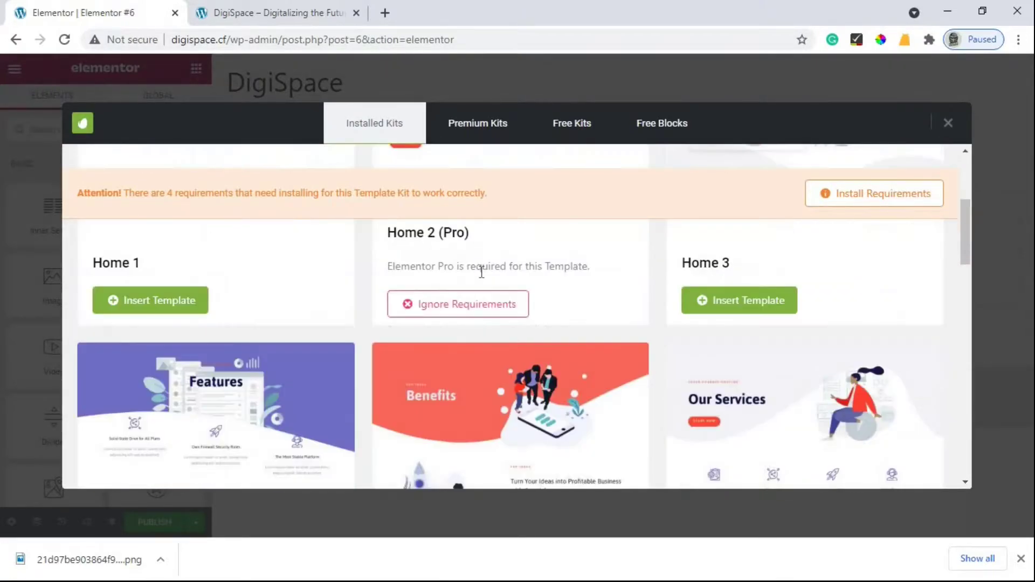
scroll(595, 298, "down", 1)
scroll(595, 298, "down", 4)
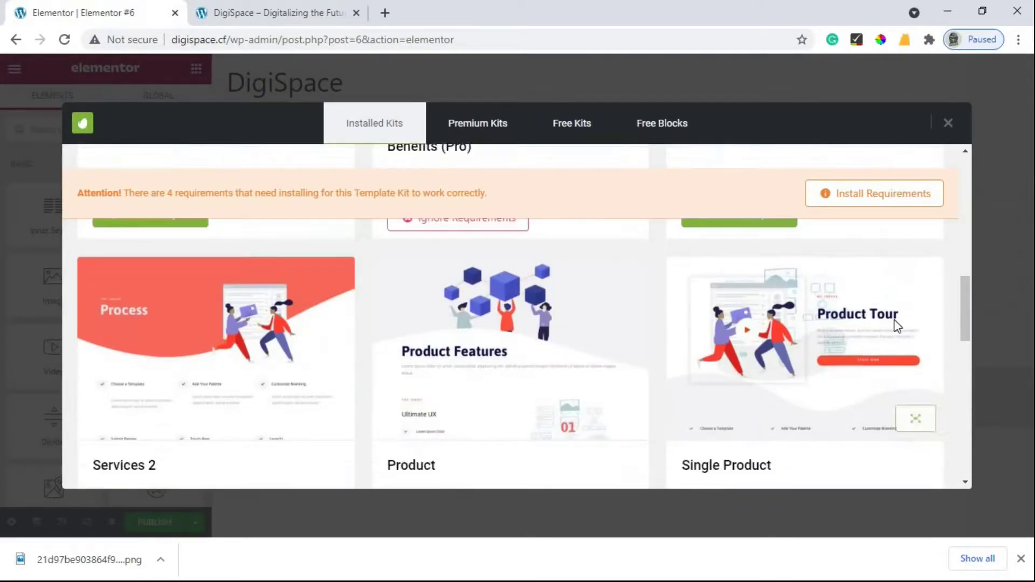
scroll(489, 346, "up", 1)
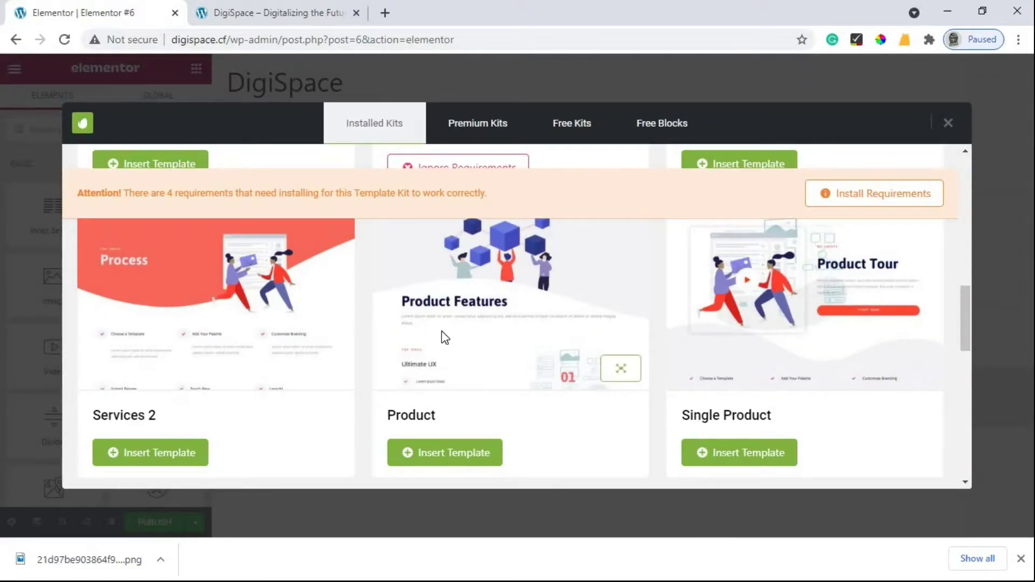
scroll(286, 330, "up", 5)
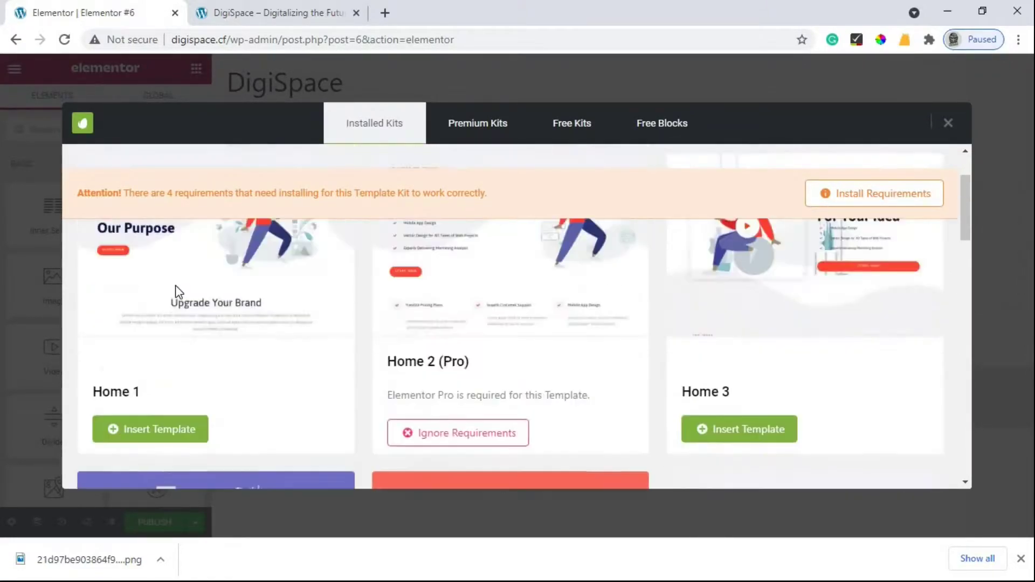
scroll(181, 307, "down", 2)
scroll(205, 305, "up", 1)
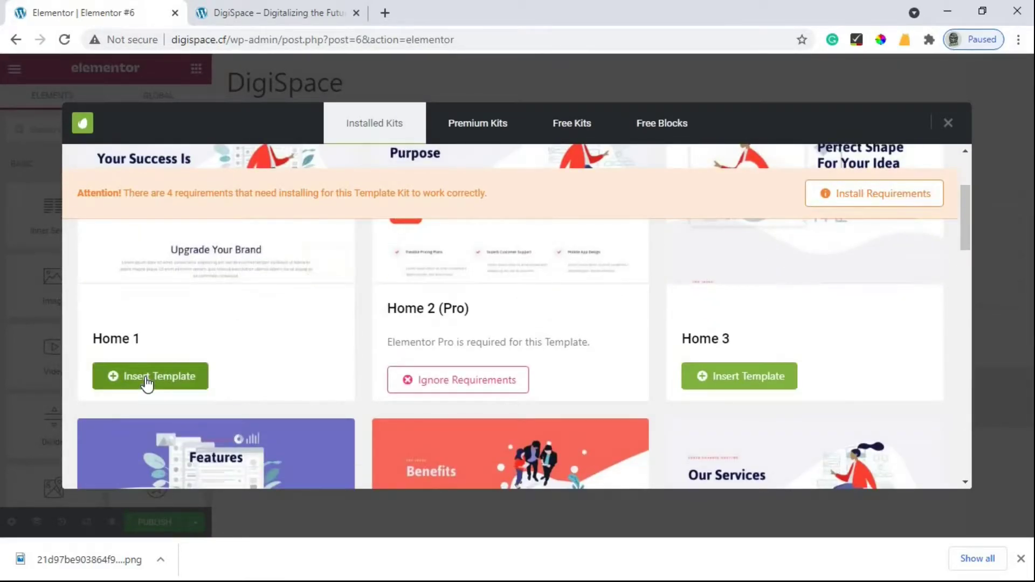
Step: Insert the Home 1 template, then hide the panel to preview the 'Your Success Is Our Purpose' page full width
left_click(144, 377)
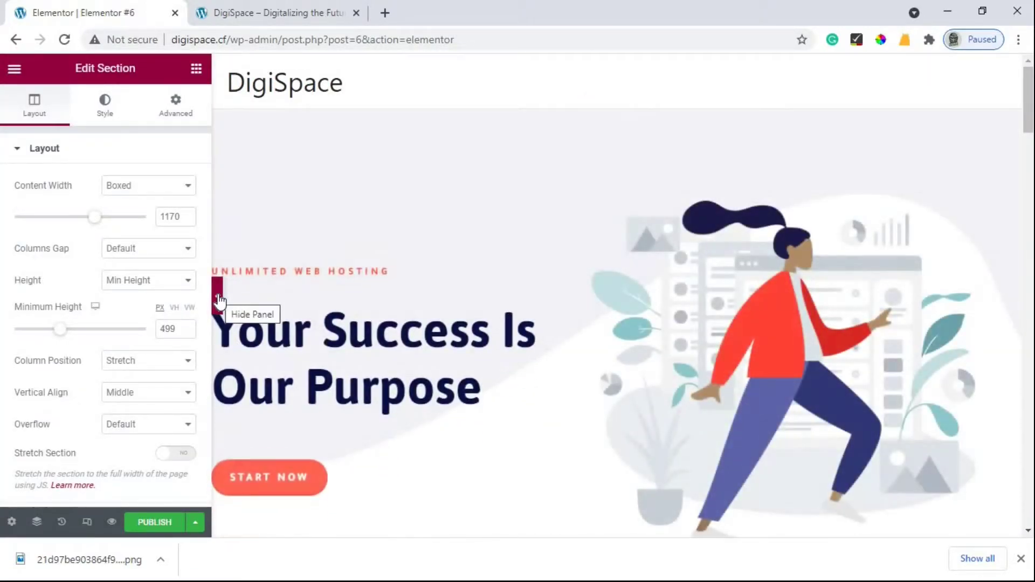
left_click(217, 296)
scroll(358, 270, "down", 5)
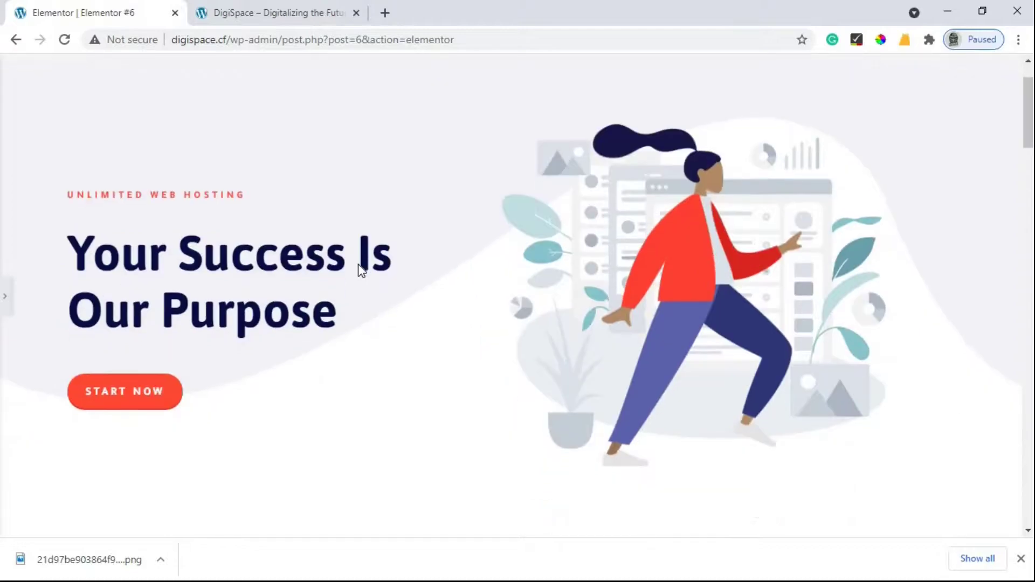
scroll(359, 264, "down", 10)
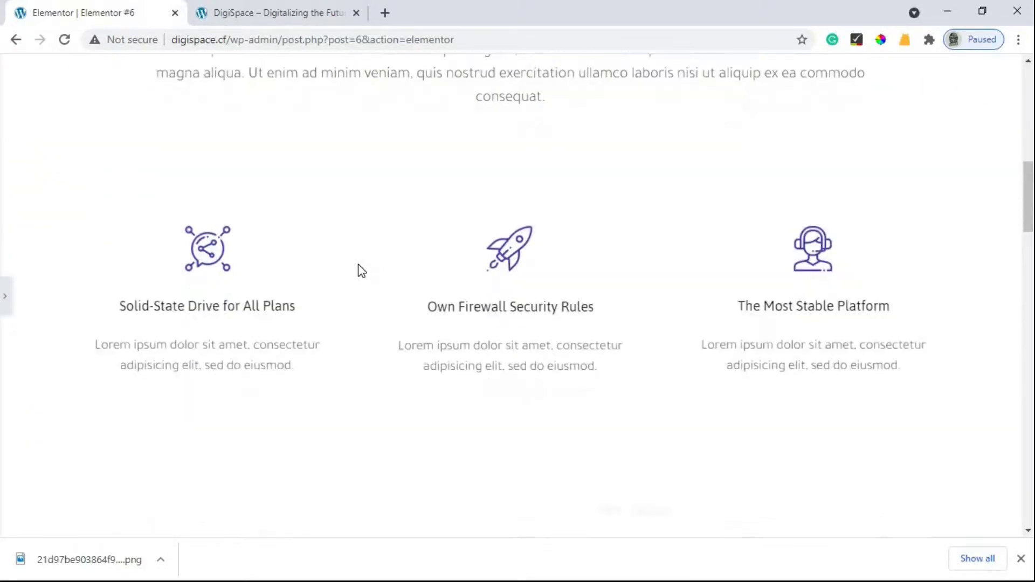
scroll(361, 270, "down", 6)
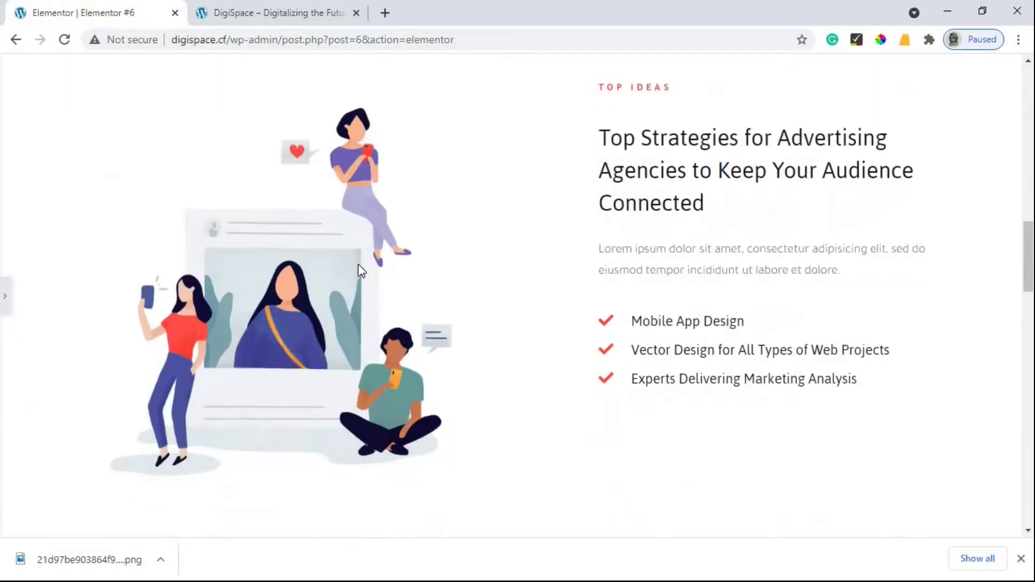
scroll(358, 263, "down", 12)
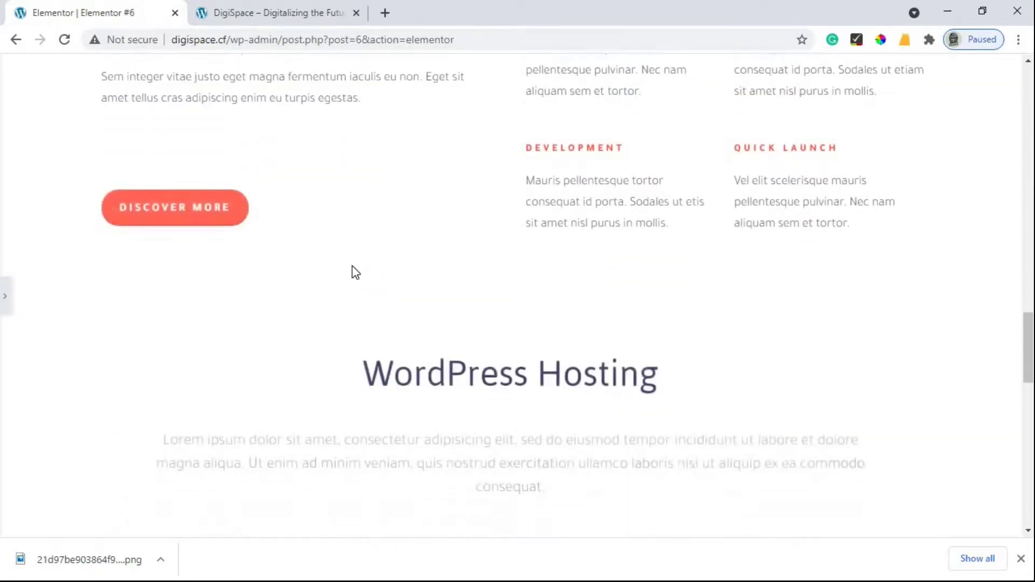
scroll(347, 268, "down", 10)
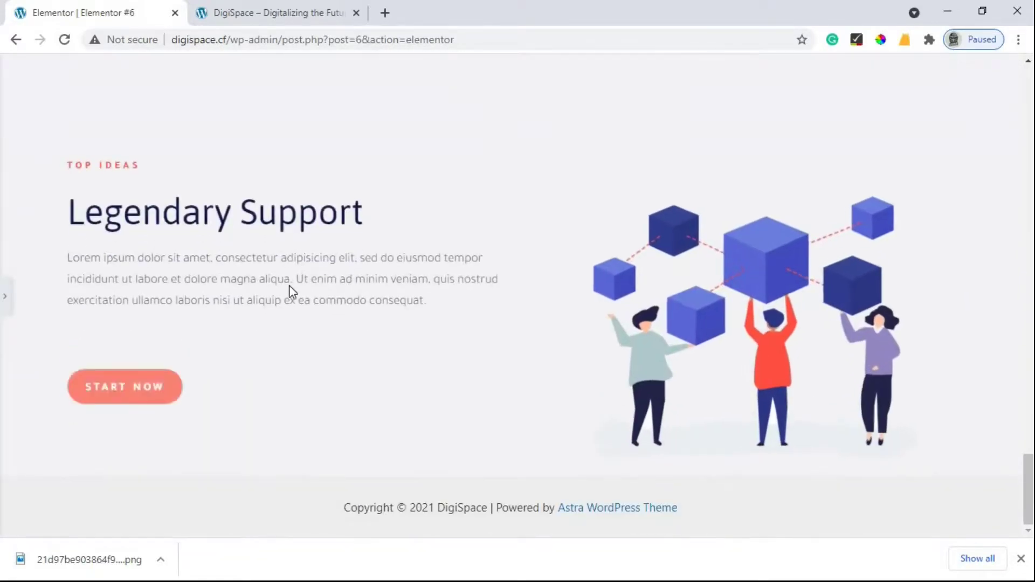
scroll(291, 291, "up", 15)
scroll(36, 292, "up", 7)
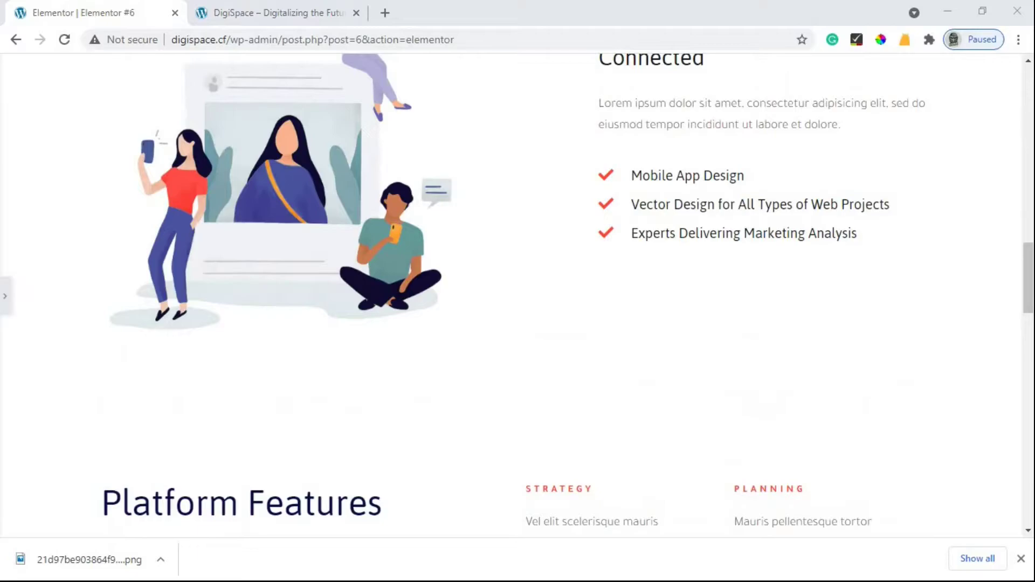
Step: Publish the Elementor #6 page and view it live at digispace.cf/elementor-6/ in a new tab
left_click(7, 302)
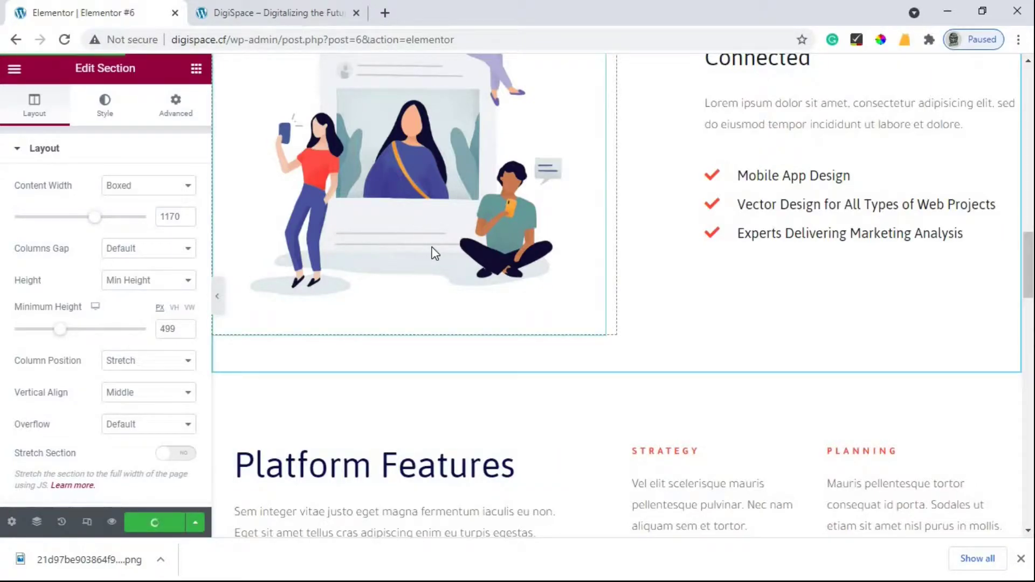
scroll(434, 296, "up", 10)
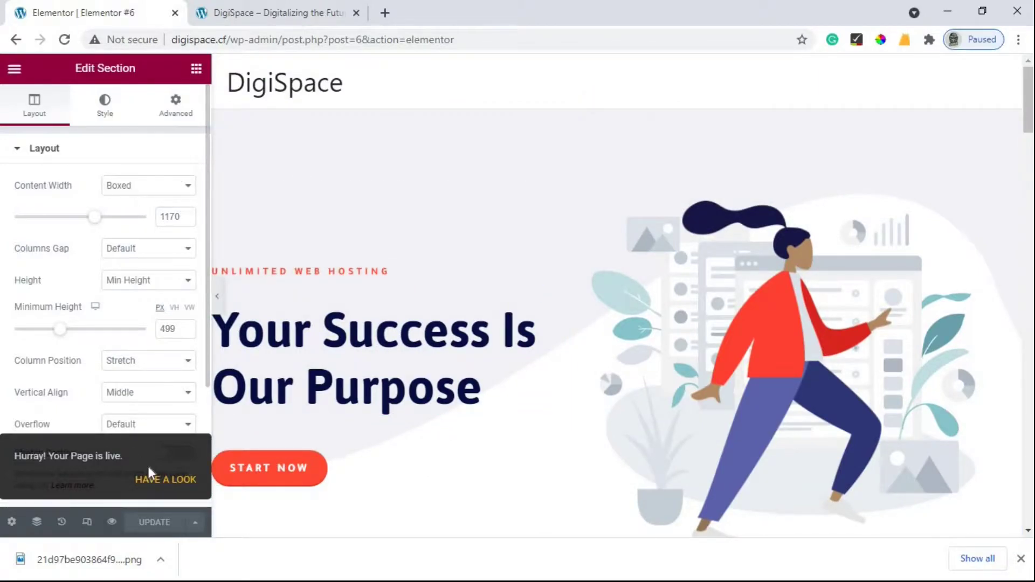
left_click(157, 481)
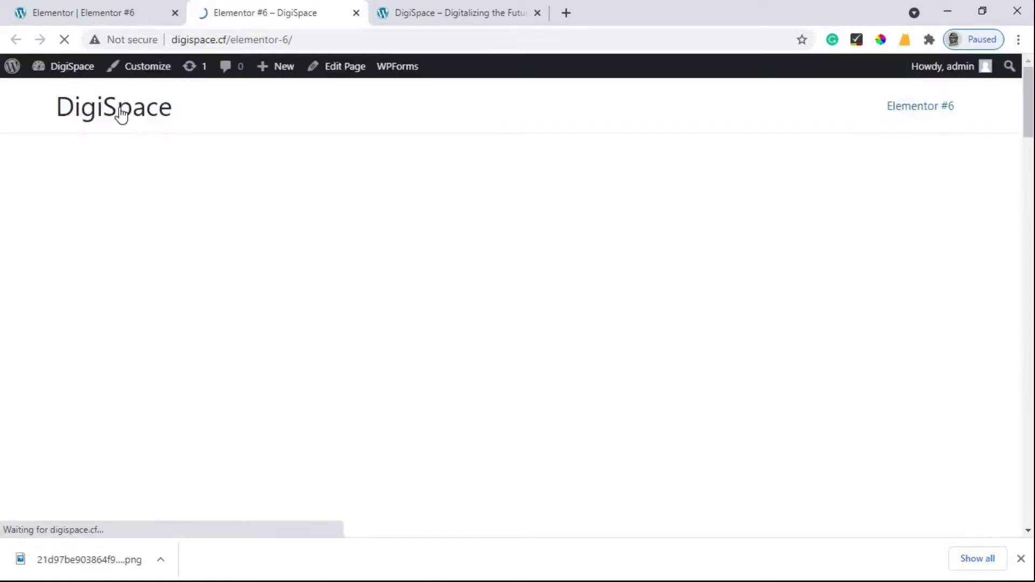
left_click_drag(231, 41, 287, 43)
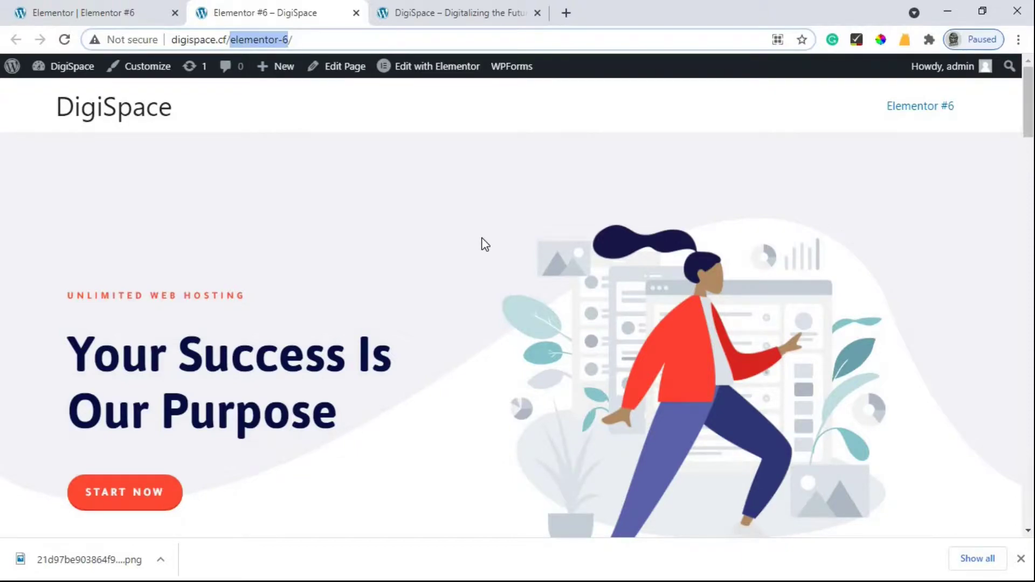
Step: Go back from Elementor to the WordPress block editor for the Elementor #6 page
left_click(110, 11)
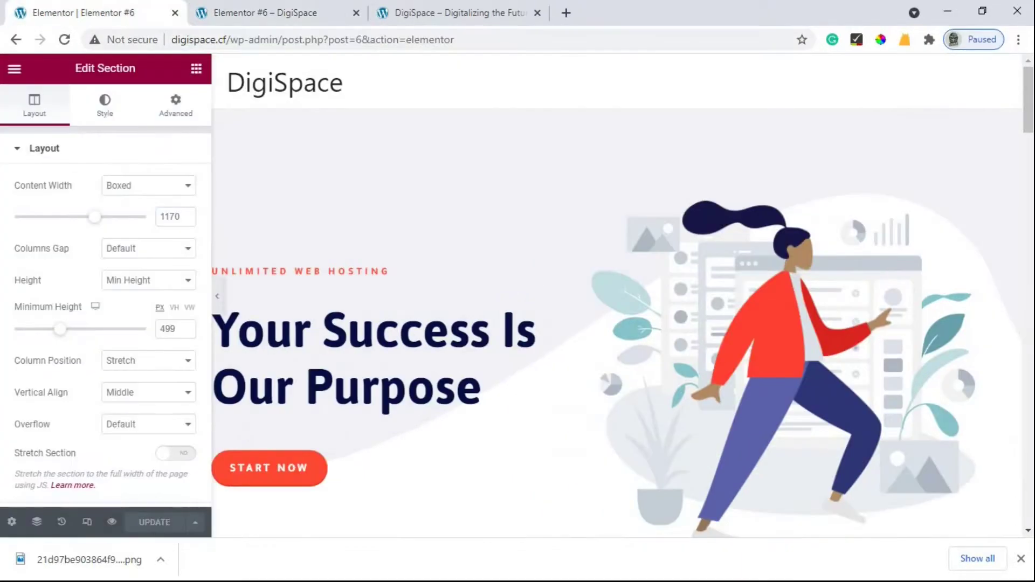
right_click(14, 43)
left_click(16, 43)
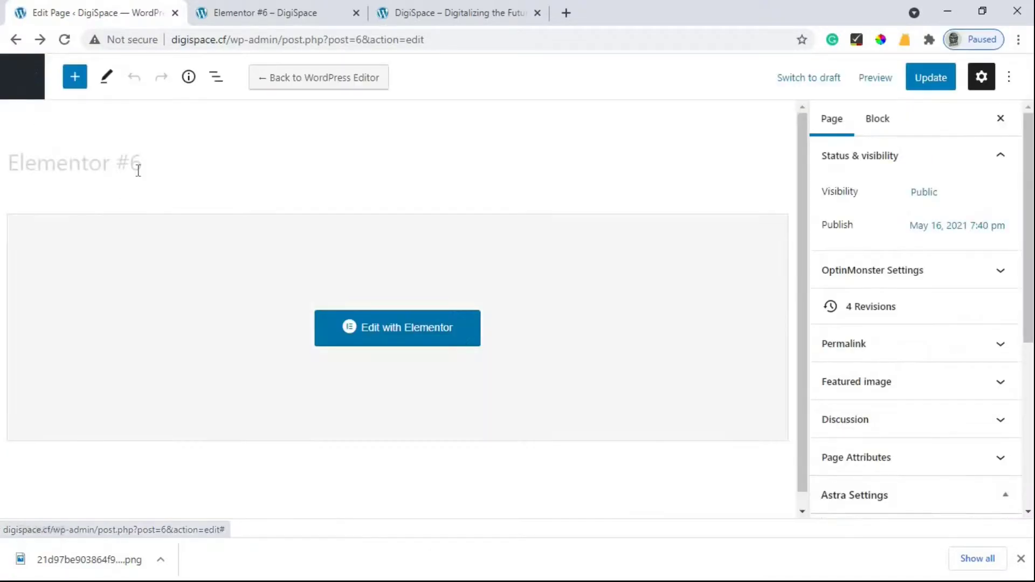
left_click_drag(157, 163, 29, 170)
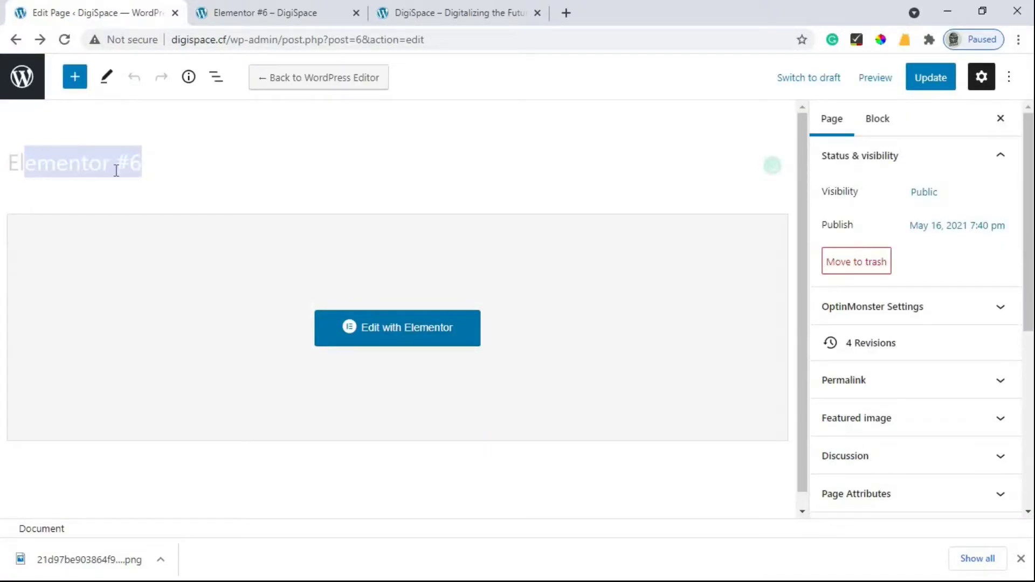
left_click_drag(158, 160, 10, 159)
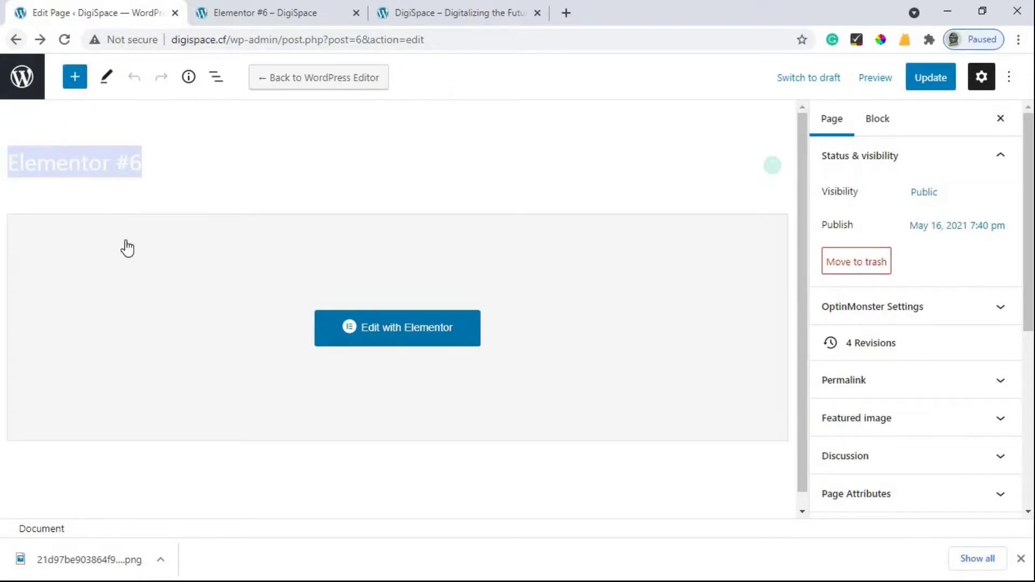
Step: Open All Pages and reload the list to show the published Elementor #6 page
left_click(16, 40)
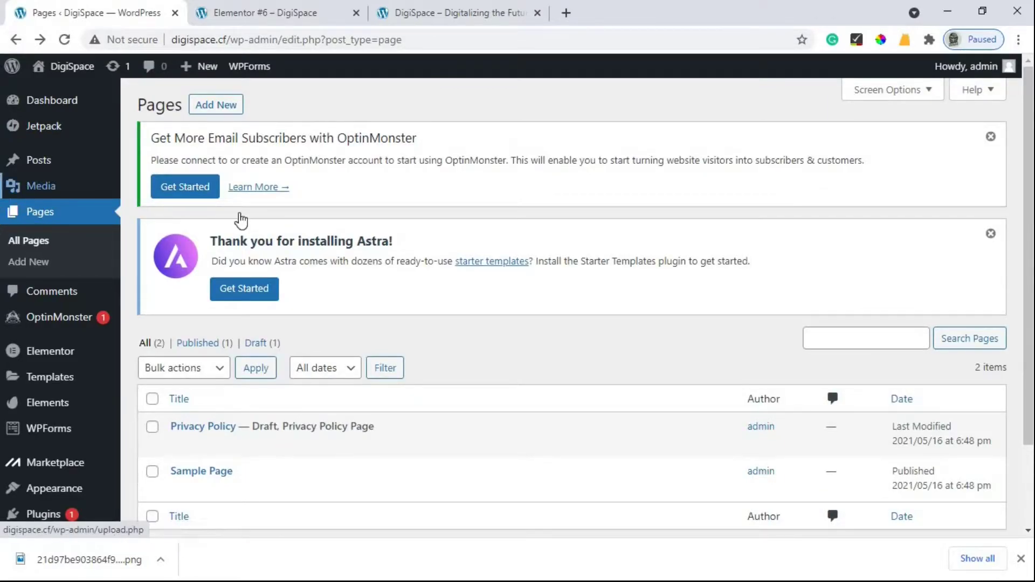
scroll(293, 293, "down", 2)
left_click(65, 40)
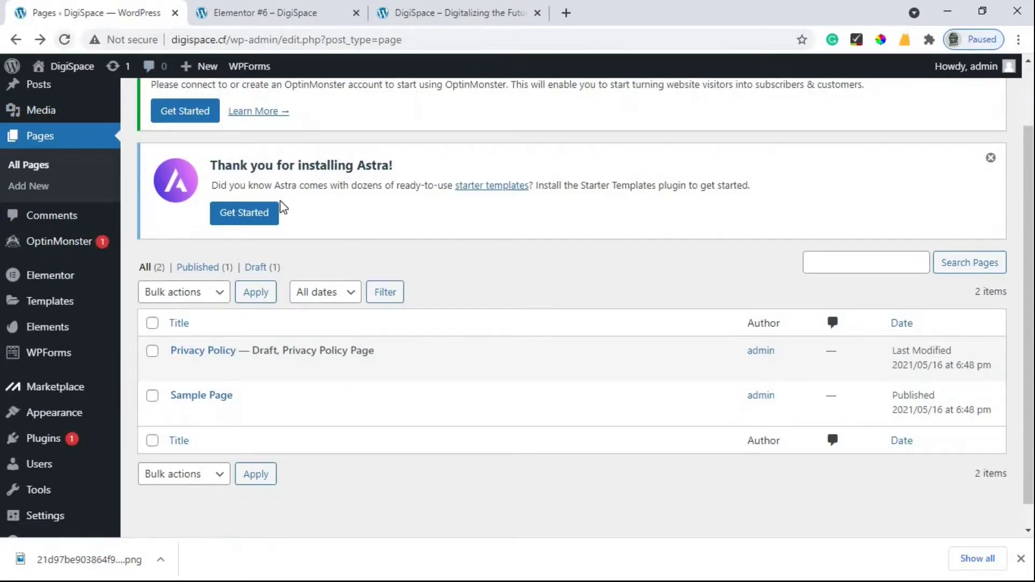
mouse_move(189, 261)
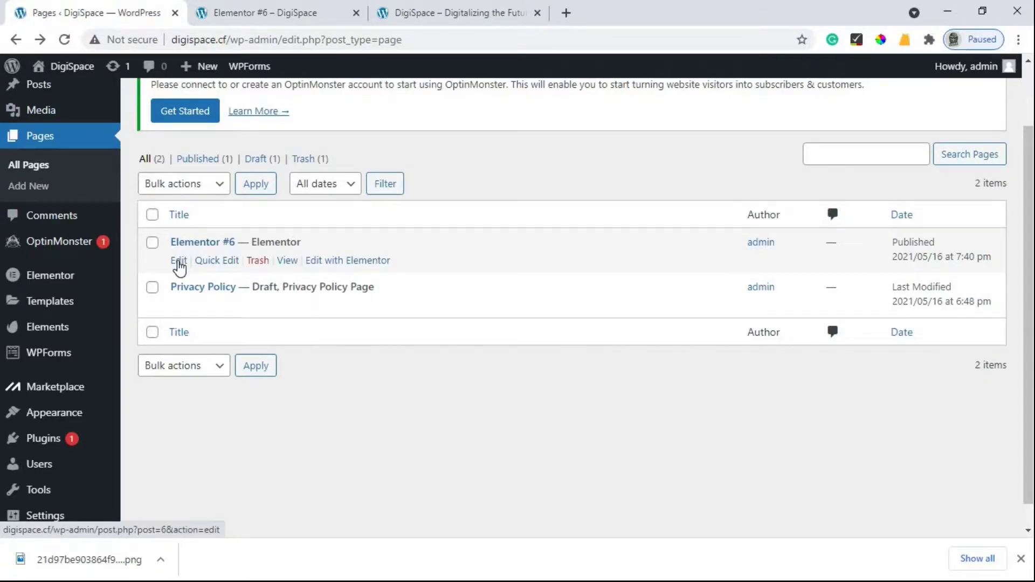
Step: Rename the page title to 'Home', update it, and reload the live page tab
left_click(179, 262)
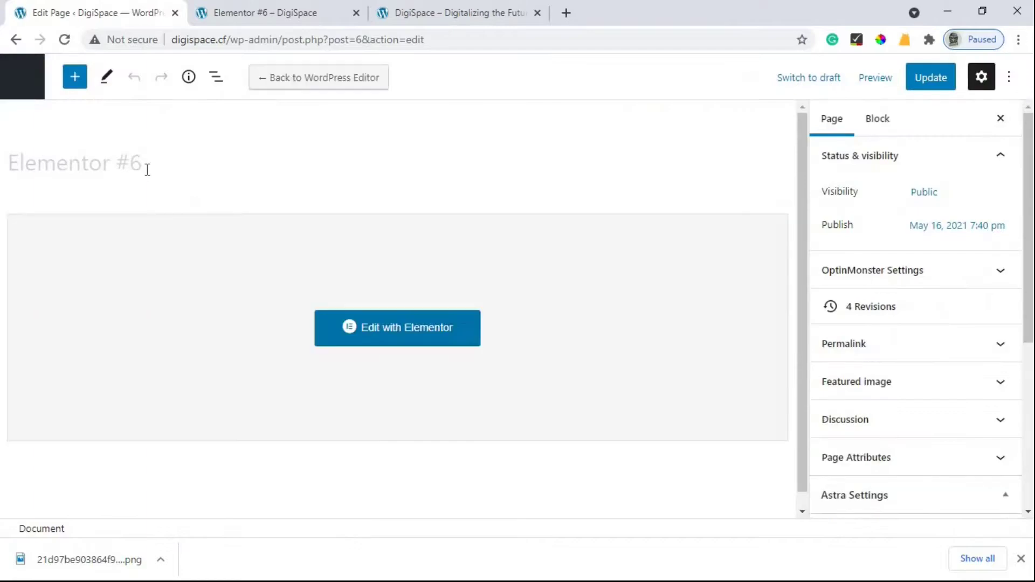
left_click(147, 170)
key("ctrl+a")
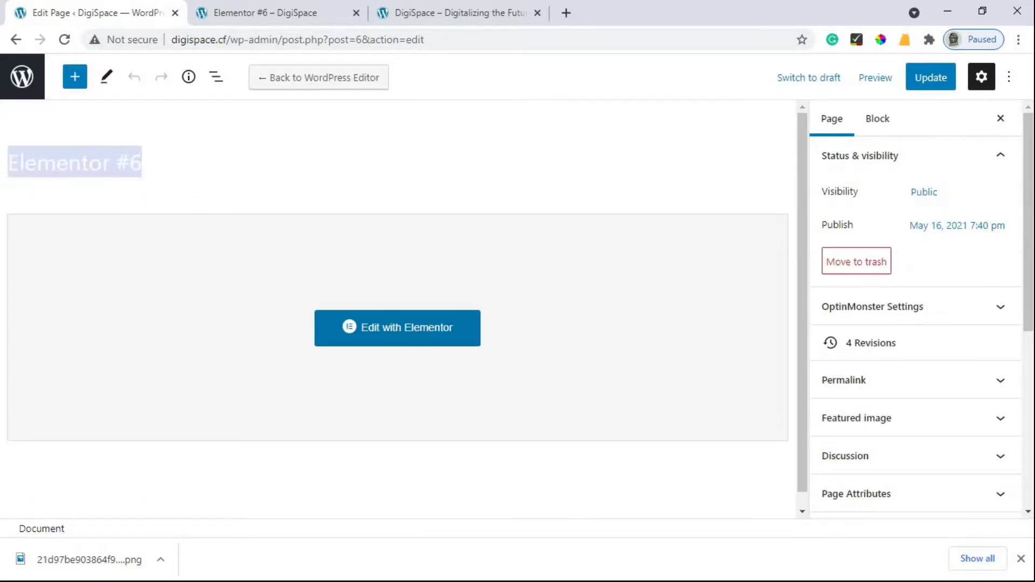
type("Home")
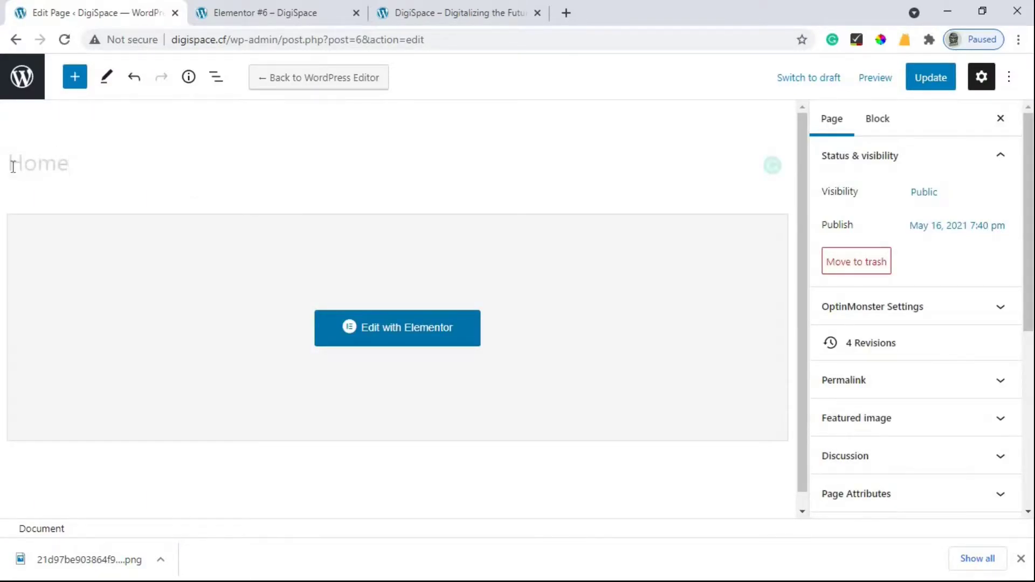
left_click(928, 87)
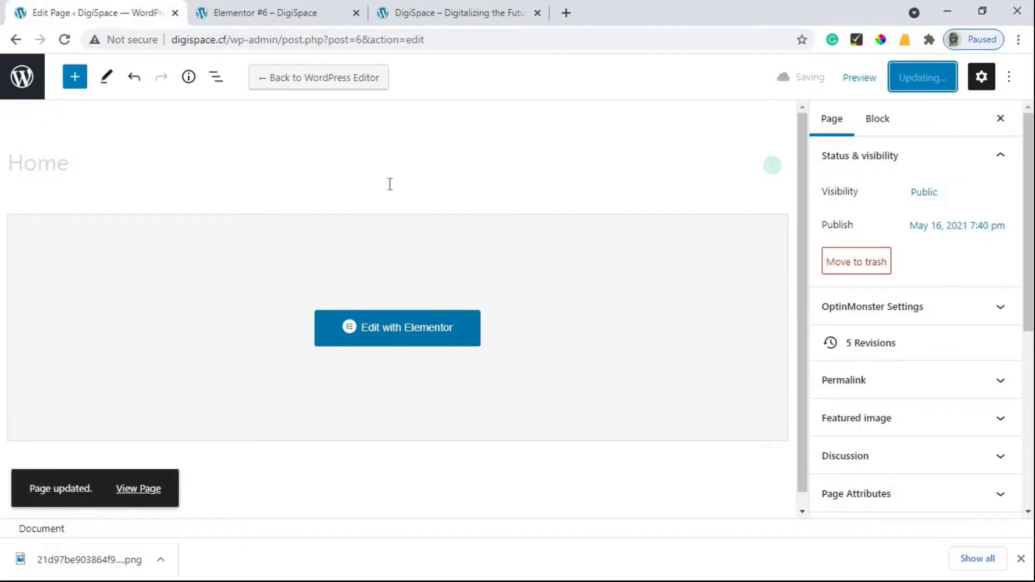
left_click(316, 10)
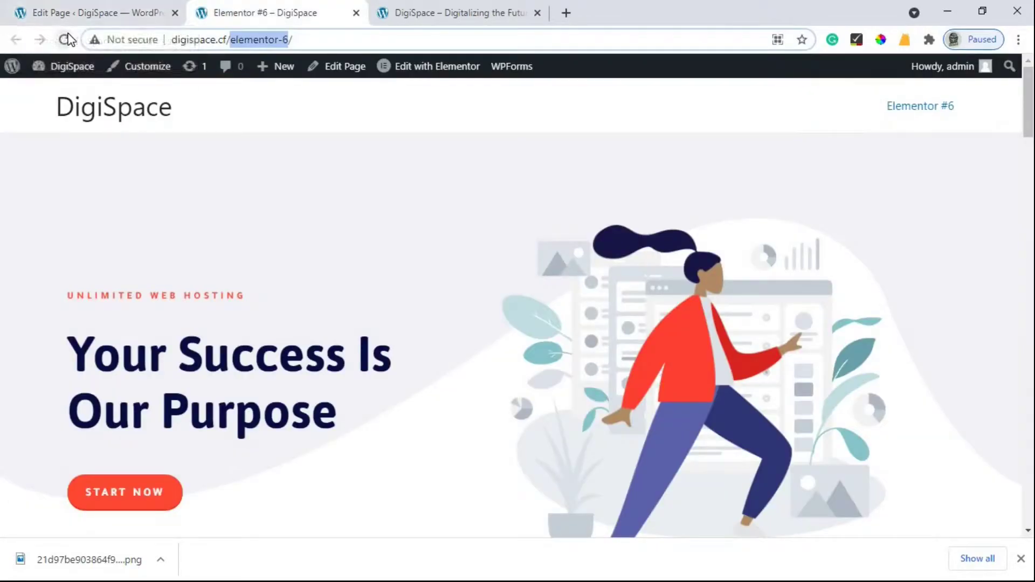
left_click(64, 40)
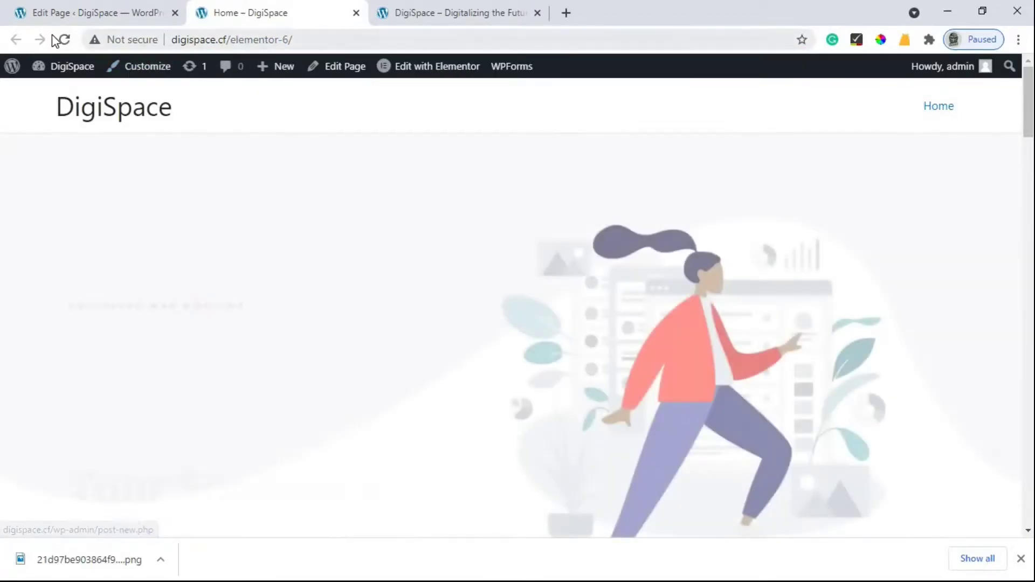
Step: Change the permalink slug from elementor-6 to 'home', update, and view the page
left_click(92, 13)
scroll(897, 349, "down", 2)
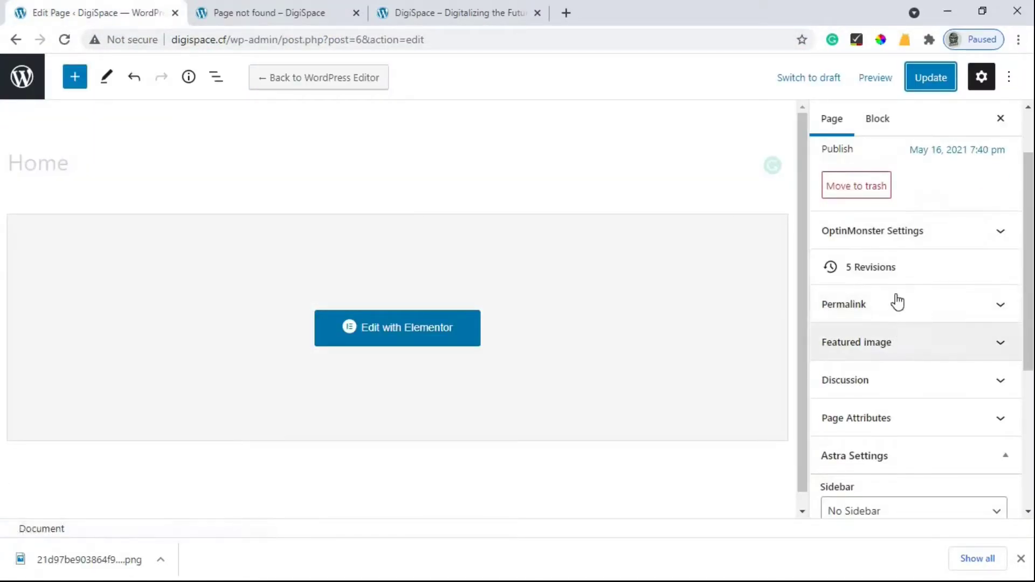
left_click(897, 302)
left_click(896, 359)
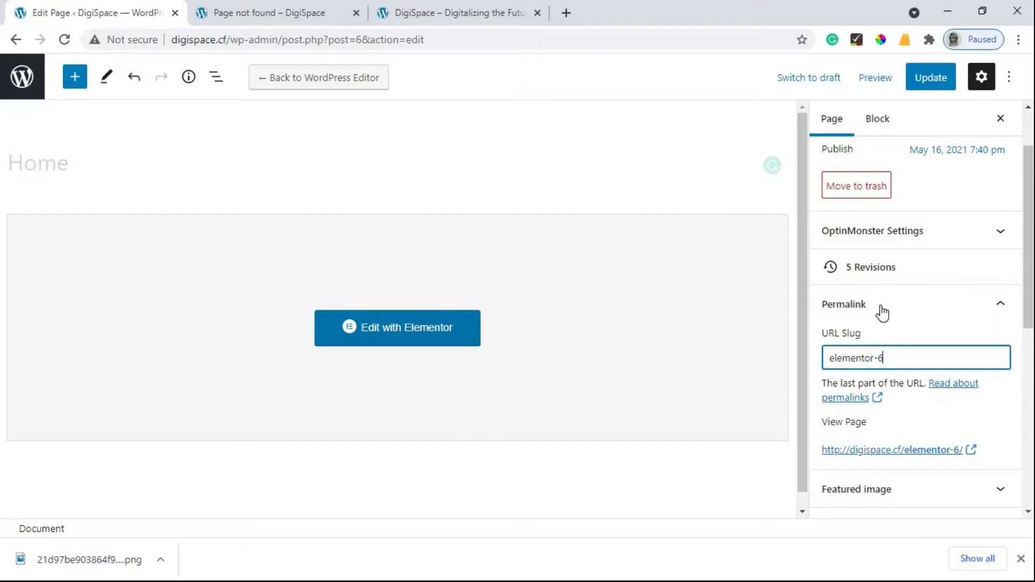
key("ctrl+a")
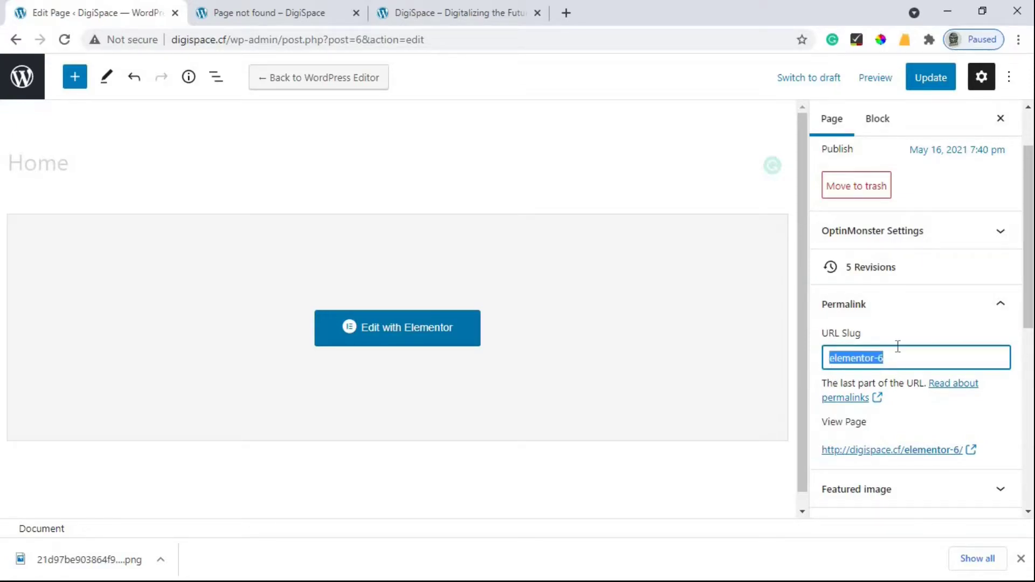
type("home")
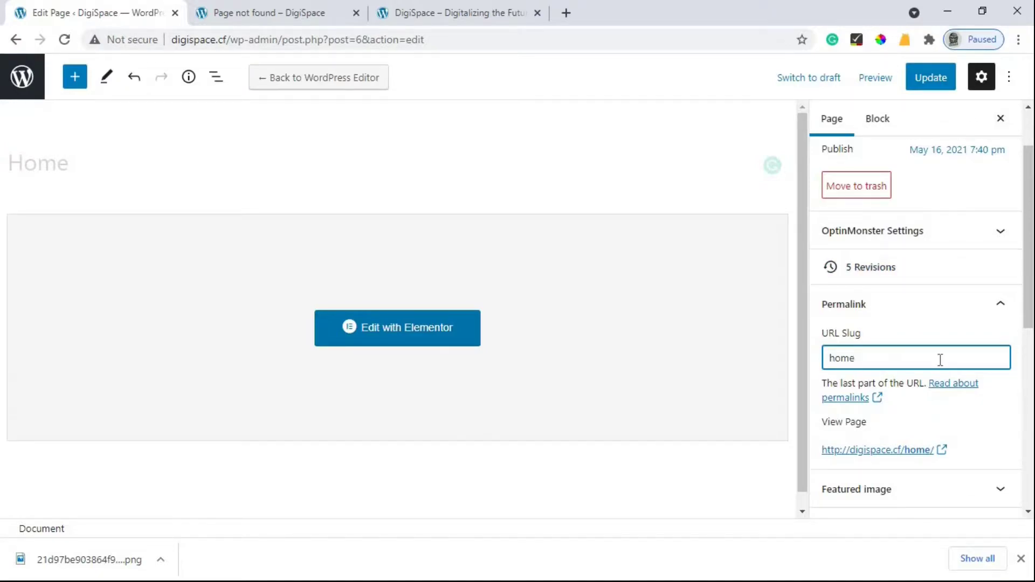
left_click(924, 78)
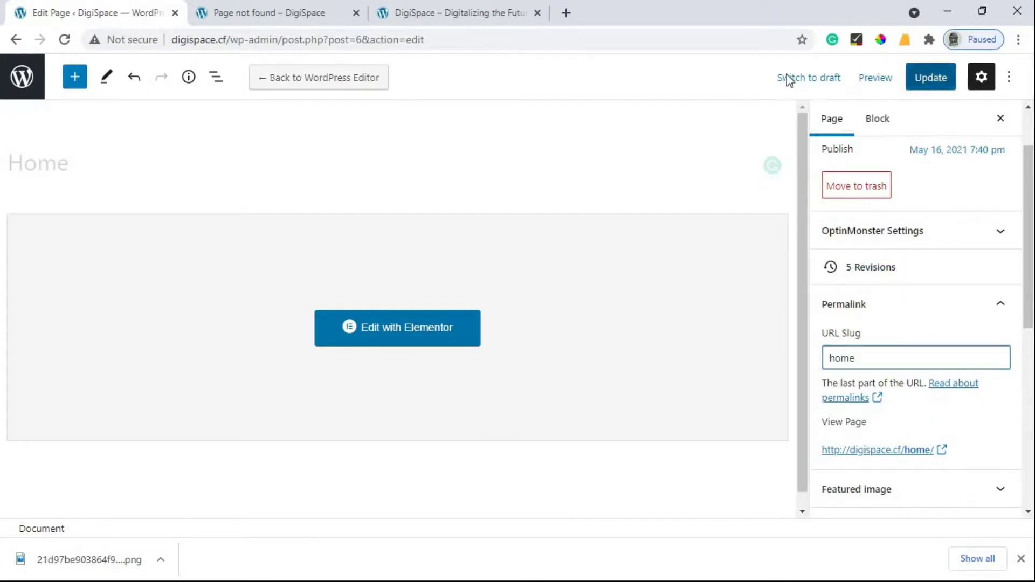
left_click(306, 6)
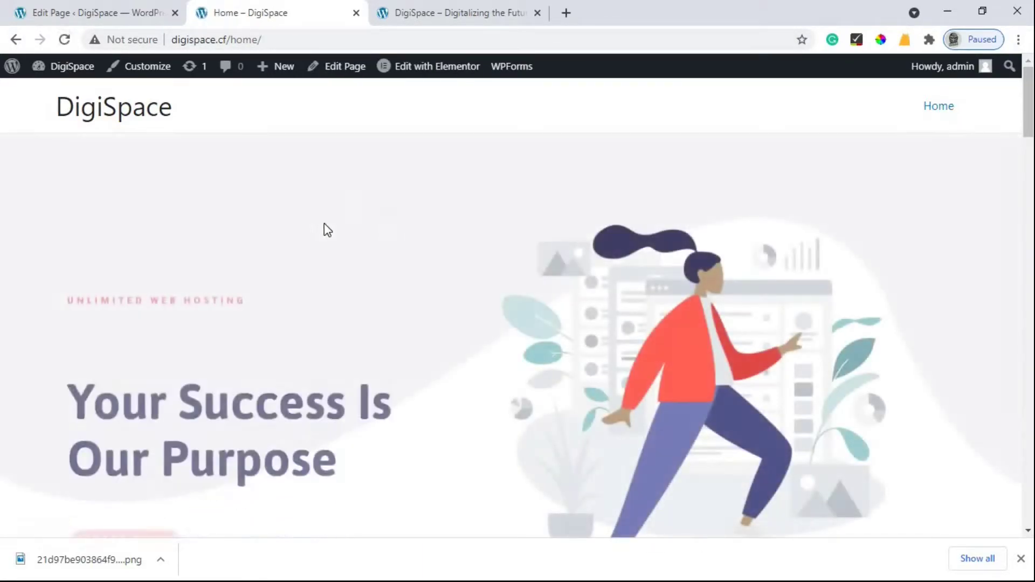
scroll(344, 275, "down", 20)
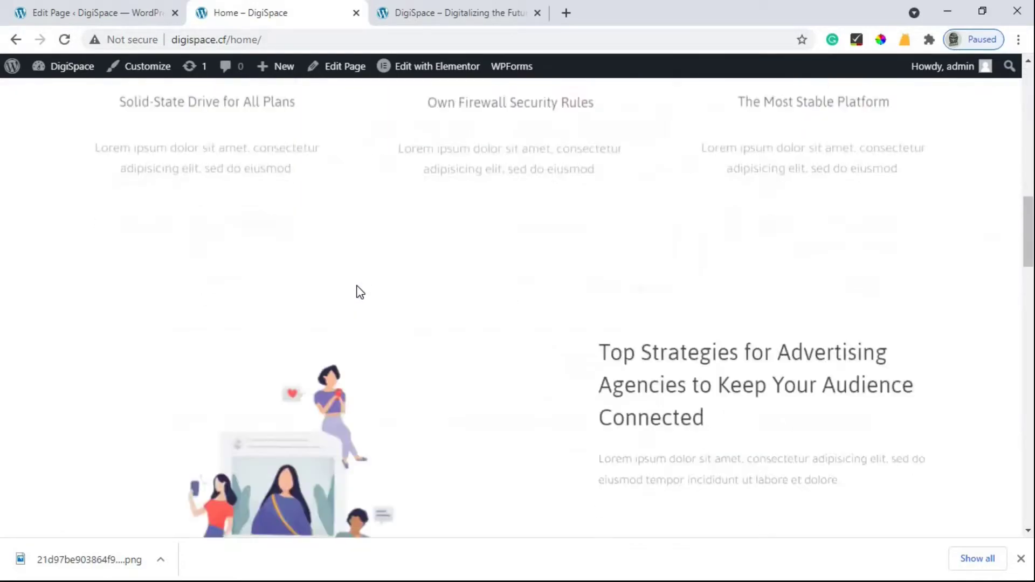
scroll(367, 295, "down", 15)
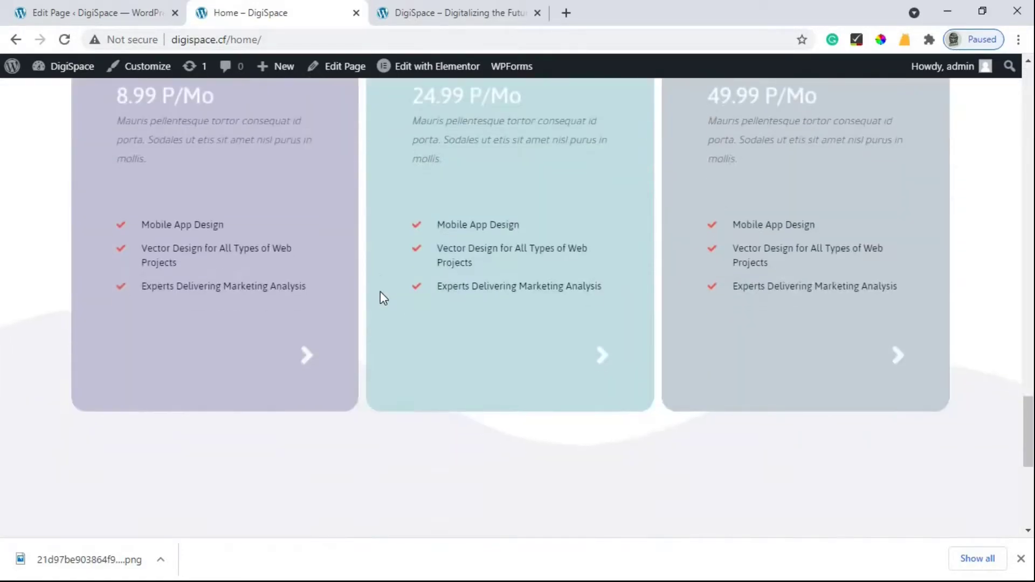
scroll(381, 266, "up", 20)
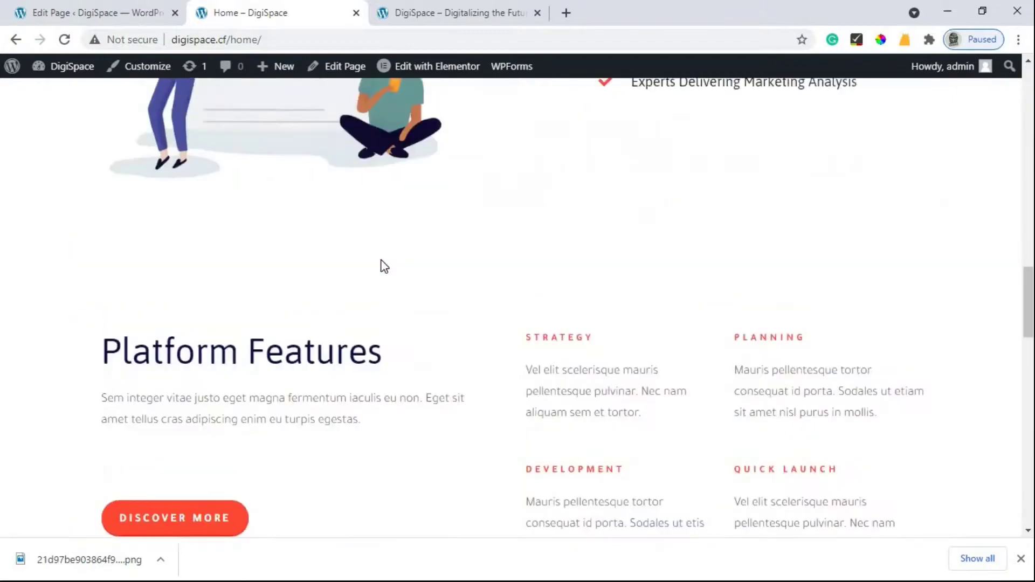
scroll(392, 266, "up", 6)
scroll(335, 278, "down", 1)
scroll(134, 124, "up", 1)
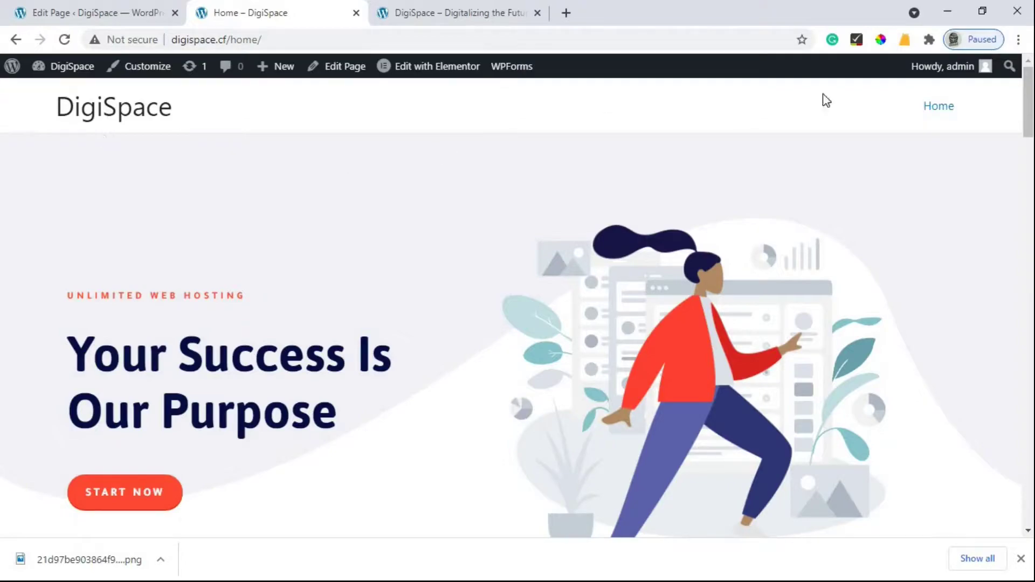
Step: Open the Customizer and the Header Builder's Primary Header row settings
left_click(165, 77)
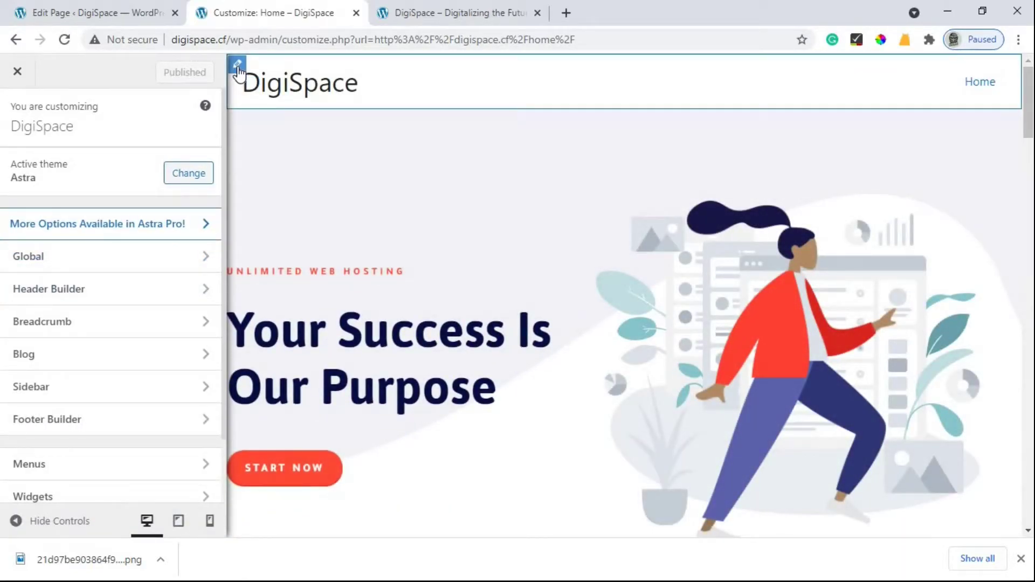
left_click(238, 66)
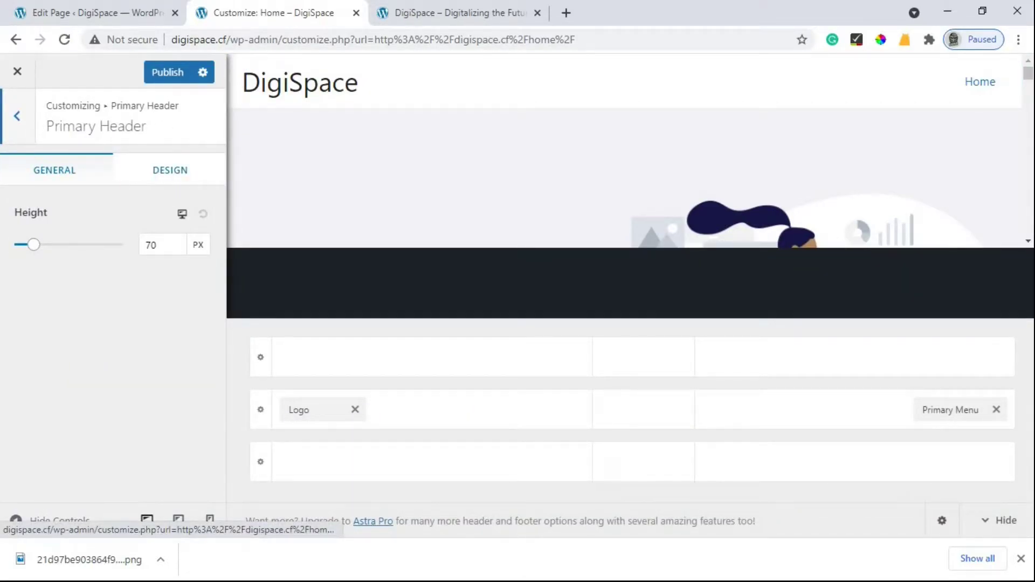
Step: Show the Primary Header Design tab and copy the page background colour F3F2F6 with the eyedropper
left_click(167, 171)
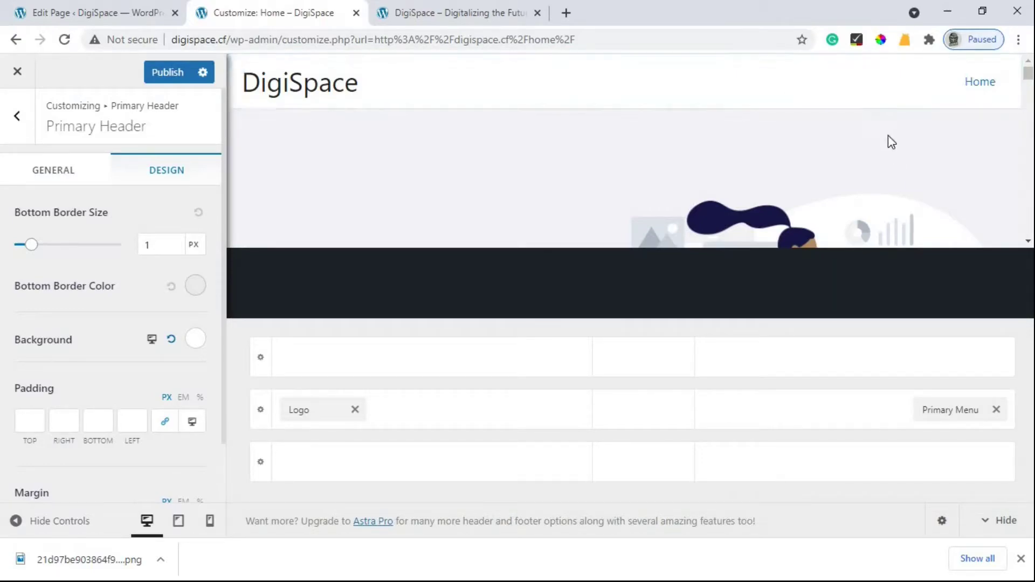
left_click(881, 41)
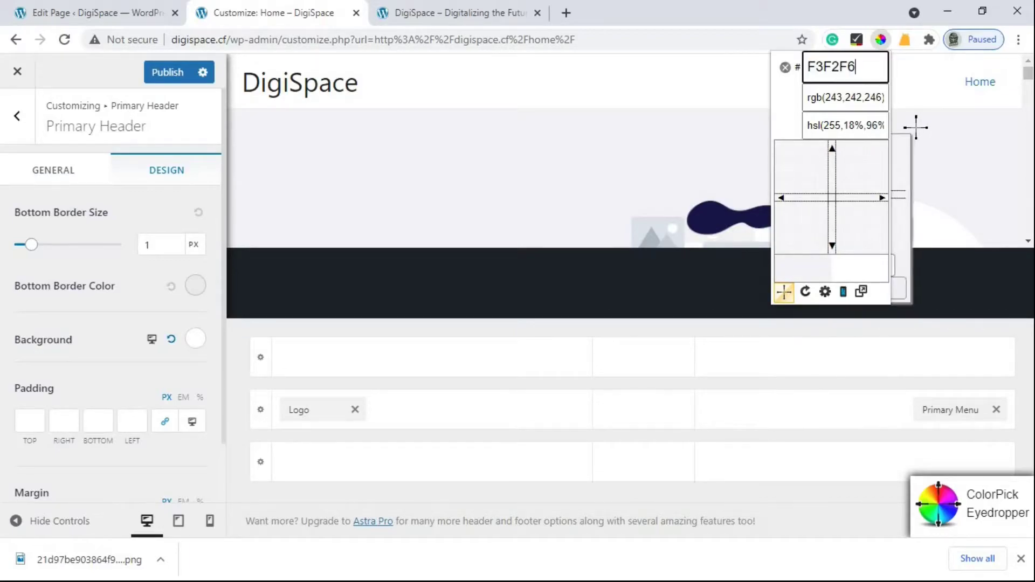
left_click(880, 41)
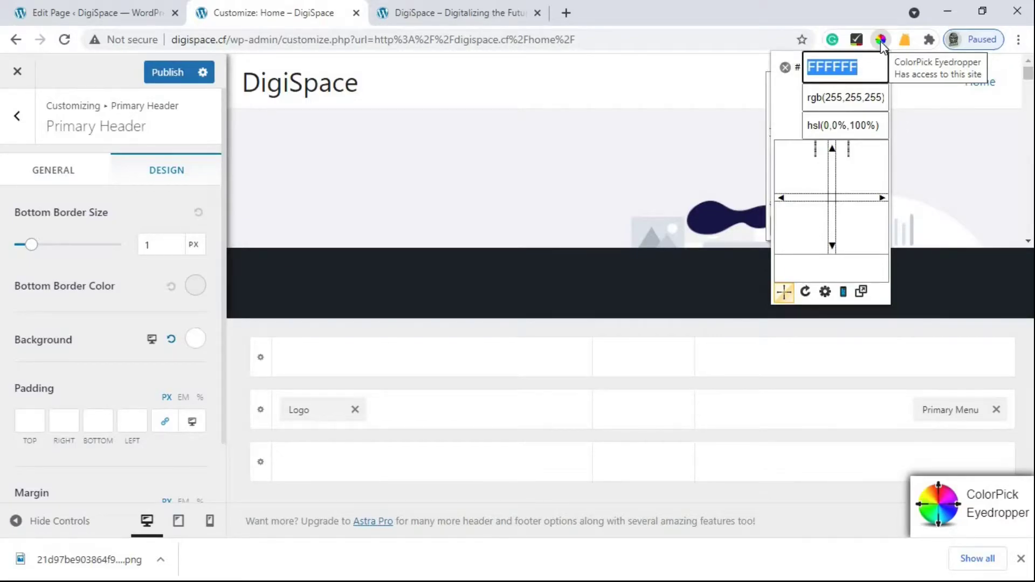
left_click(880, 123)
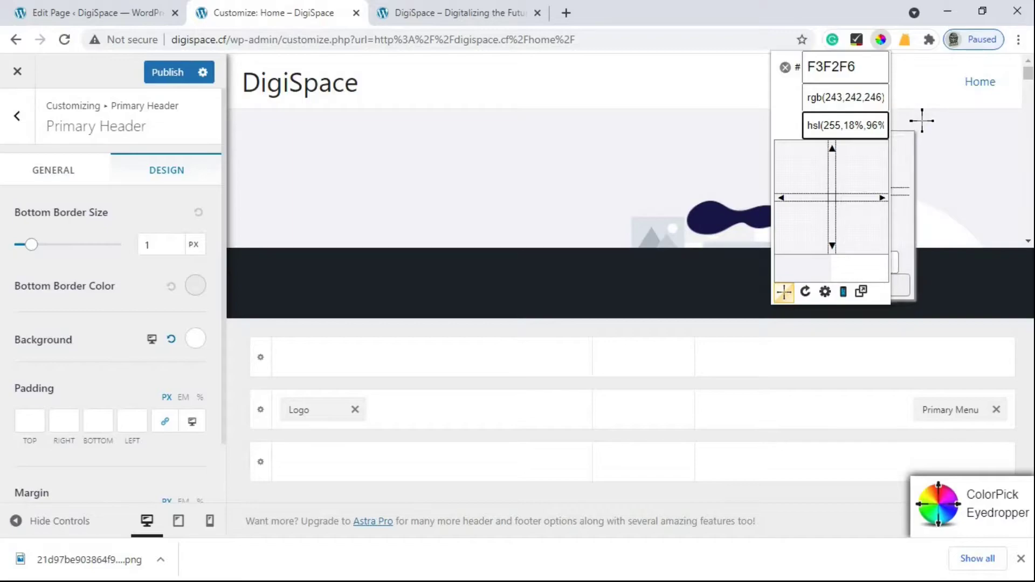
left_click(920, 118)
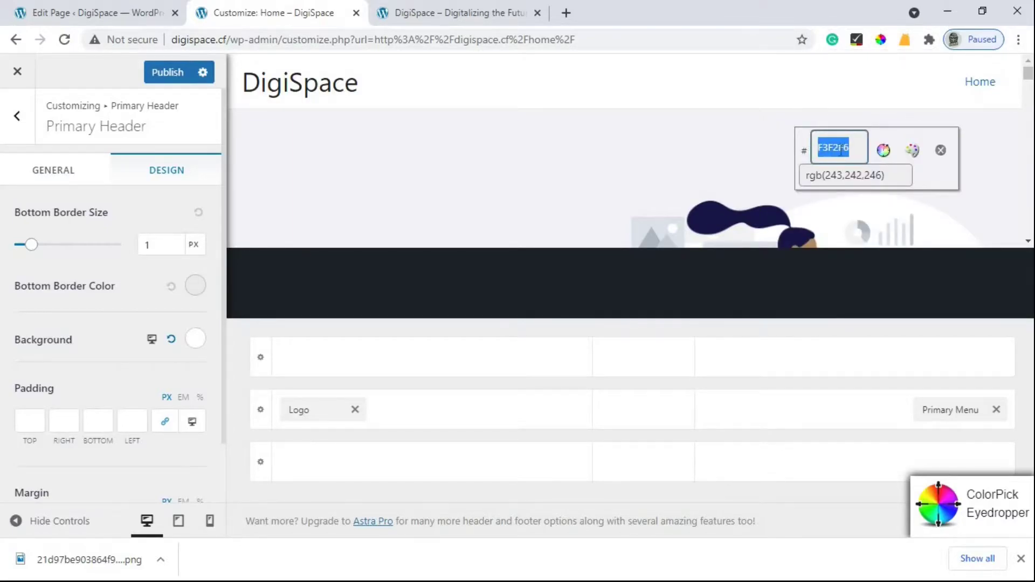
right_click(844, 161)
left_click(861, 168)
left_click(942, 151)
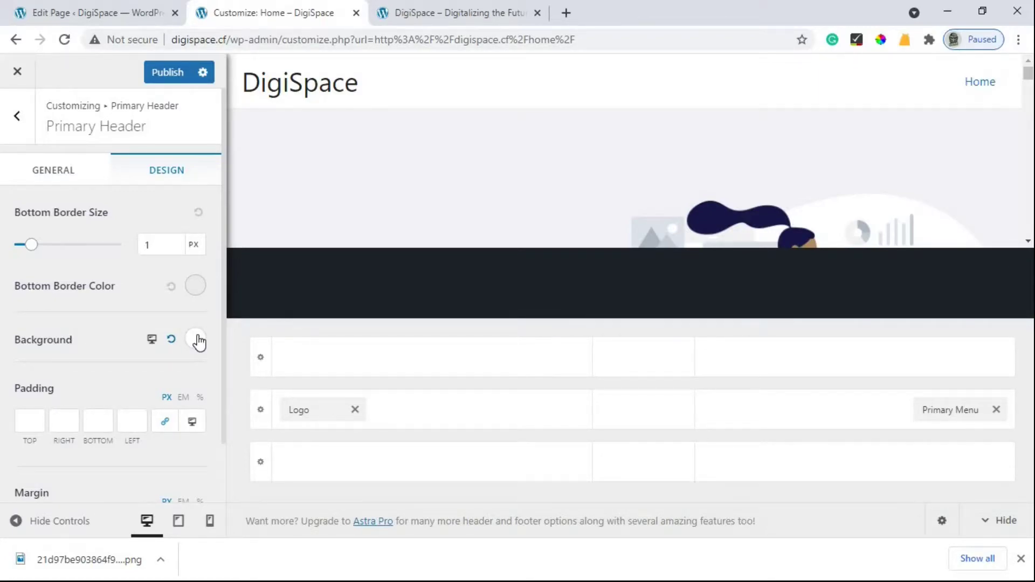
Step: Set the Primary Header background colour to the copied light grey F3F2F6
left_click(197, 340)
scroll(190, 382, "down", 2)
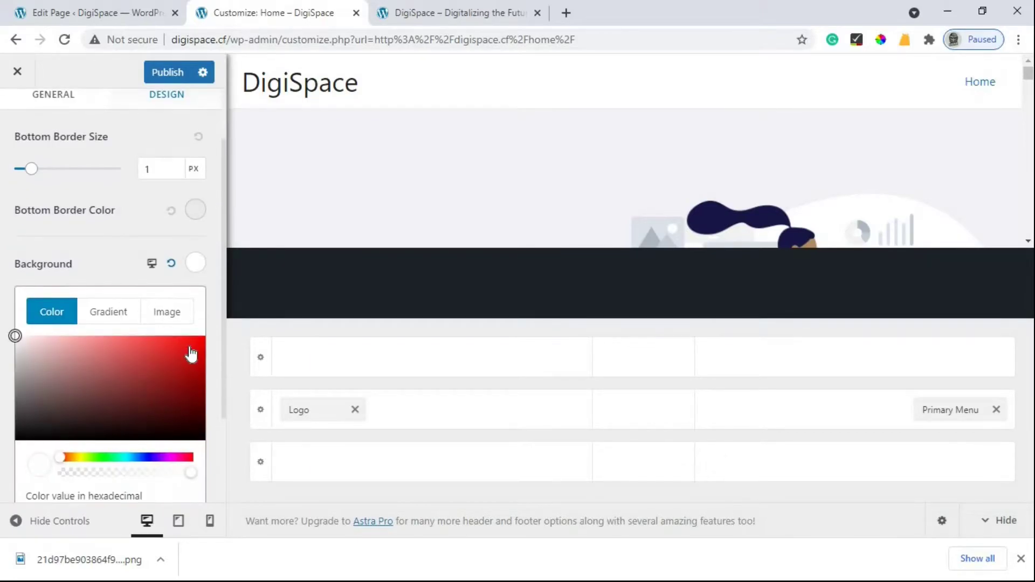
left_click(188, 347)
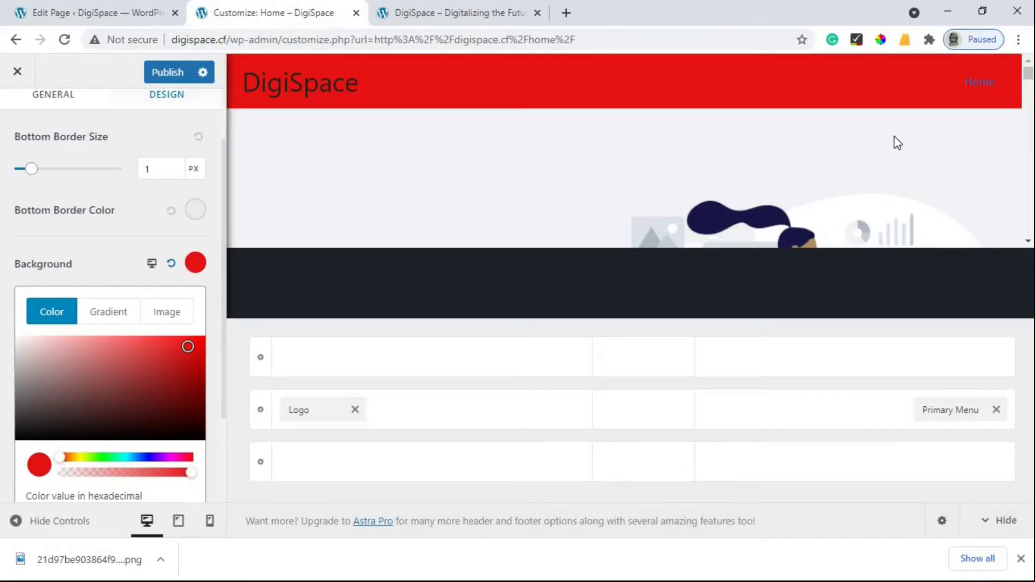
scroll(131, 425, "down", 3)
left_click_drag(81, 398, 37, 398)
left_click(7, 389)
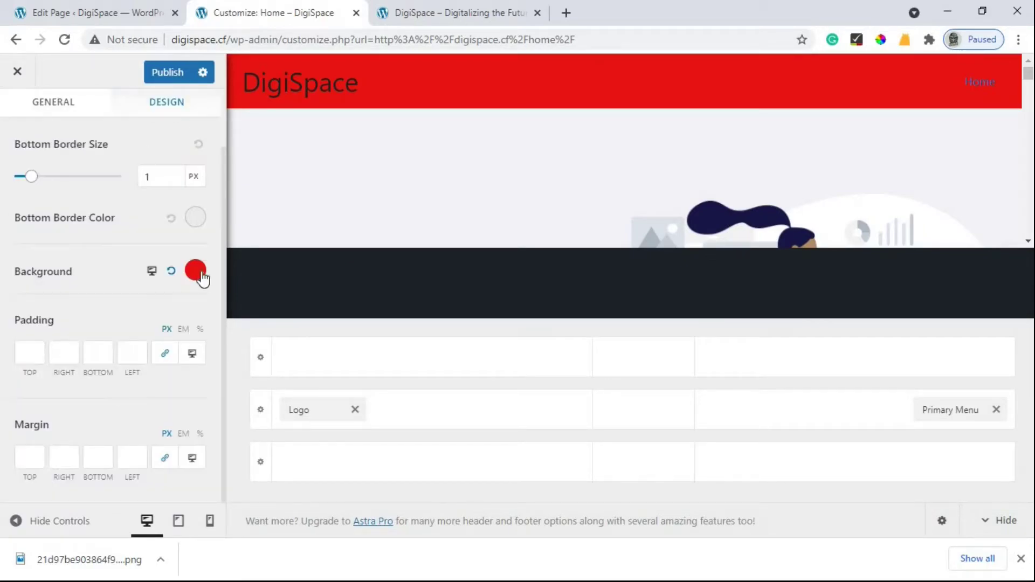
scroll(95, 413, "down", 2)
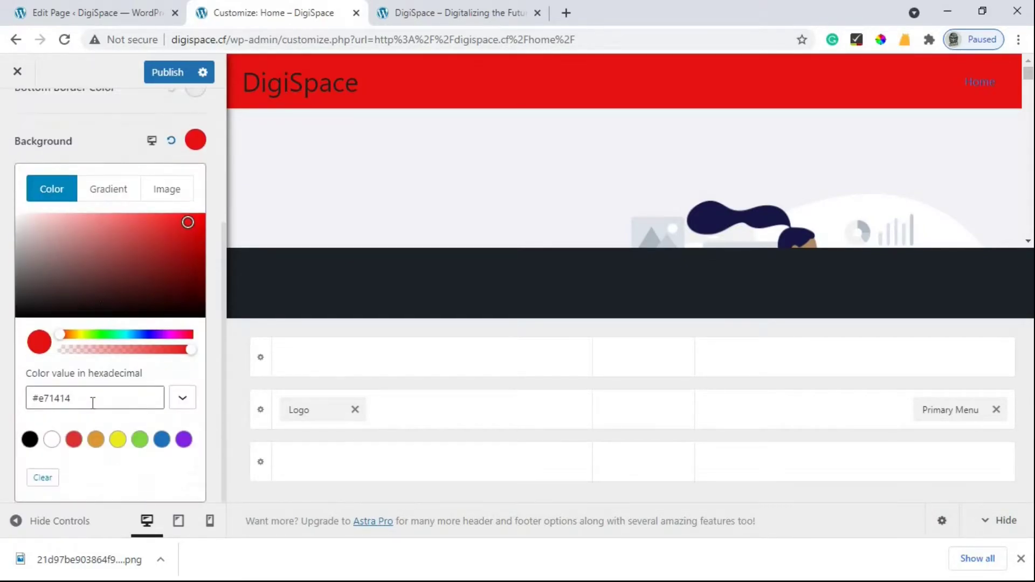
triple_click(25, 406)
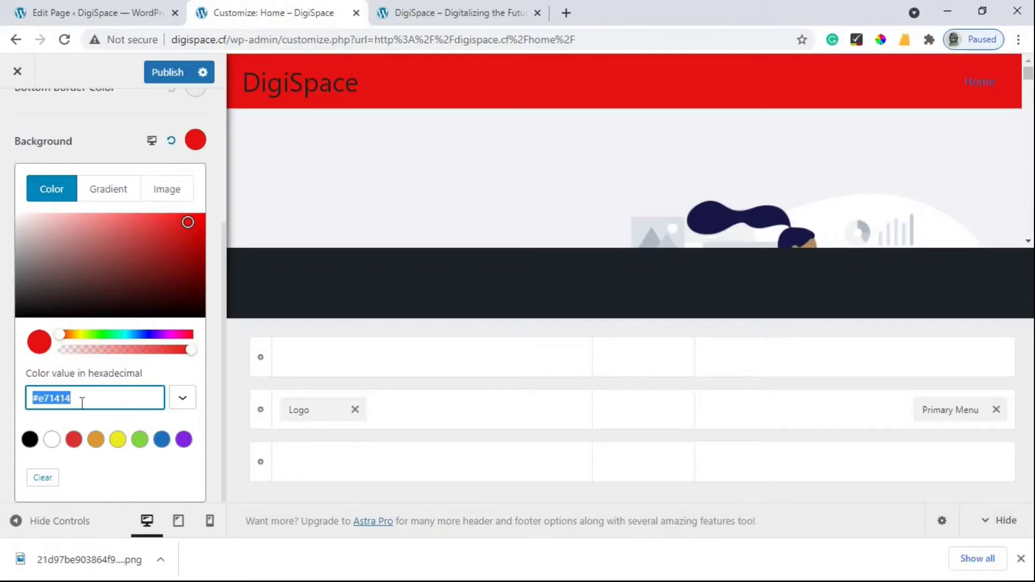
key("ctrl+v")
left_click(359, 163)
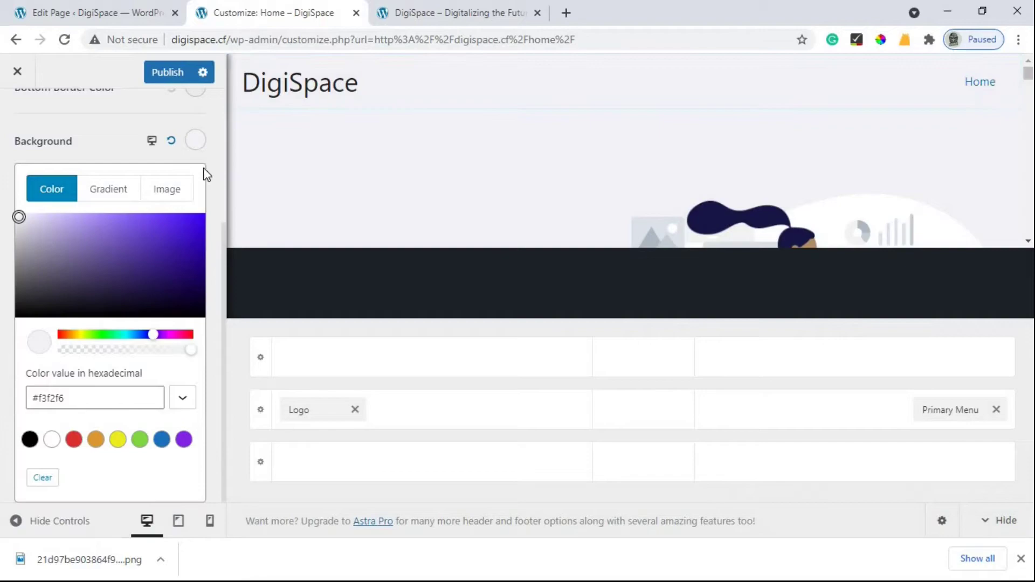
Step: Set the header's bottom border to 0 px and publish the header changes
scroll(208, 155, "up", 4)
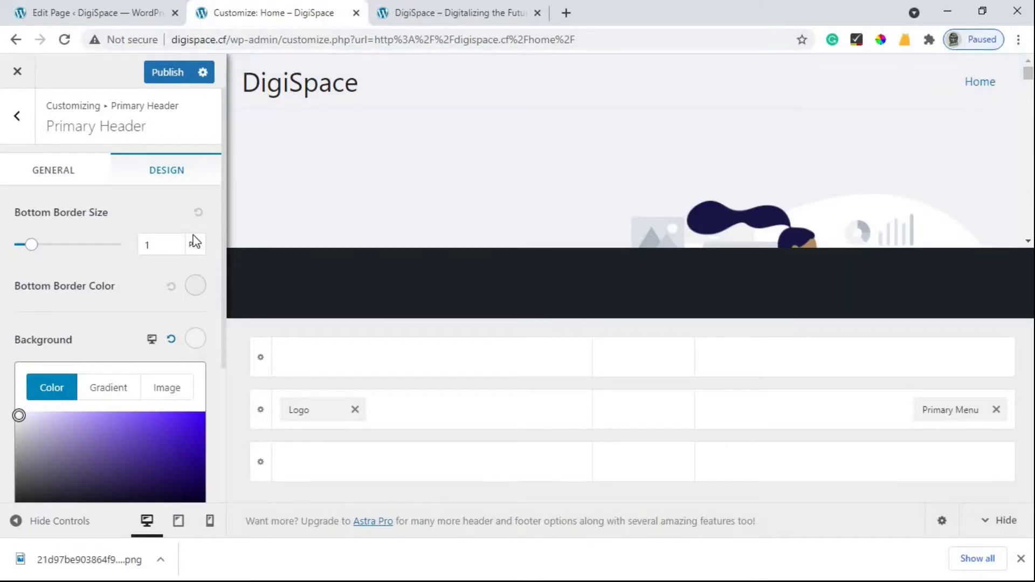
left_click(31, 246)
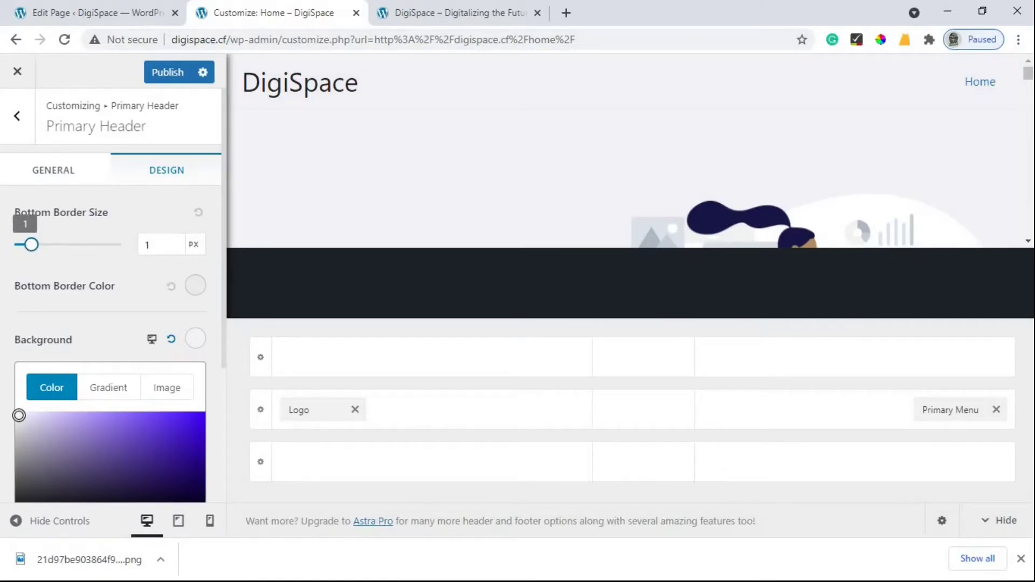
left_click_drag(31, 245, 20, 244)
left_click(83, 253)
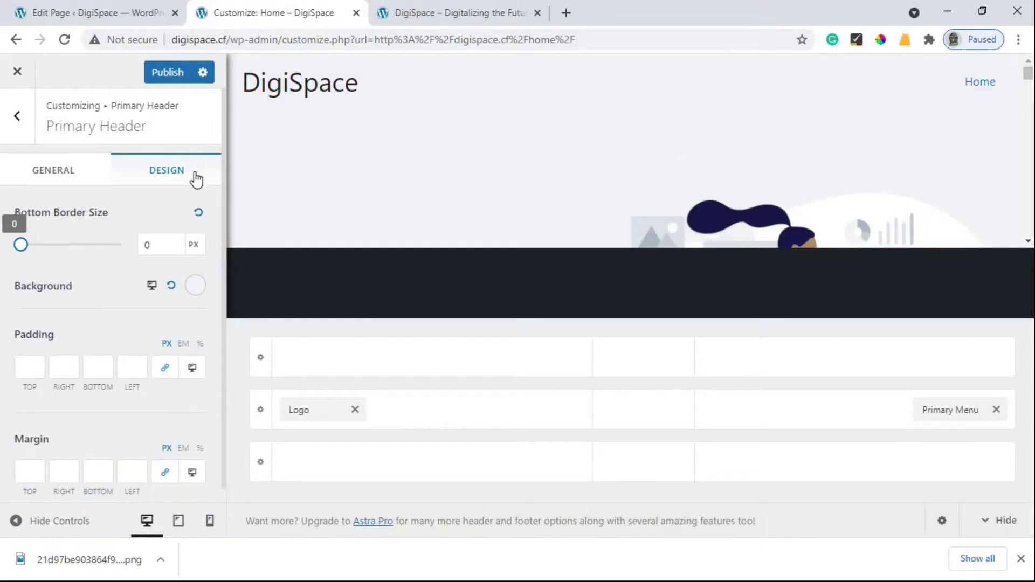
left_click(173, 78)
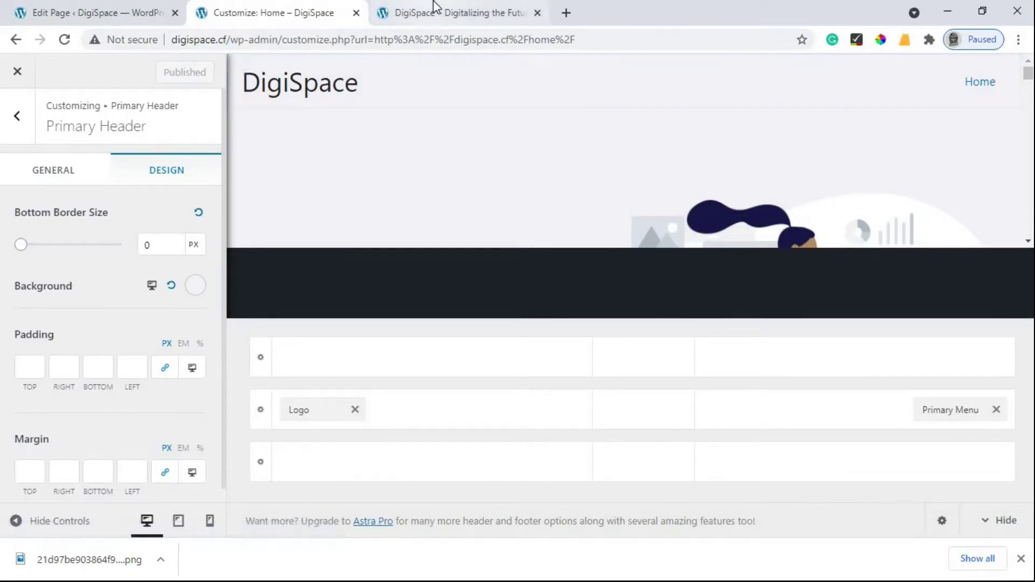
left_click(435, 10)
left_click(233, 38)
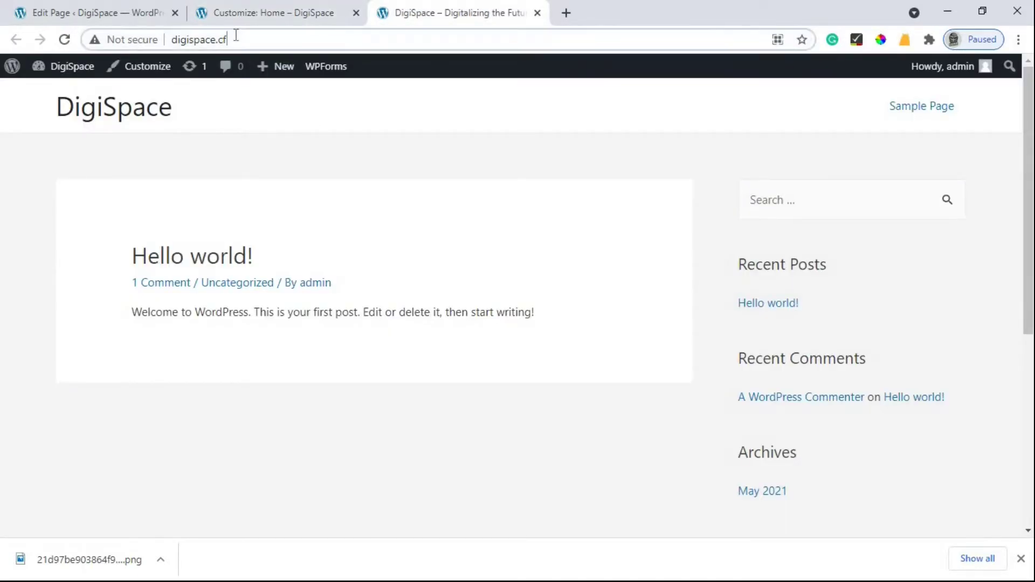
left_click(236, 36)
type("/hoM")
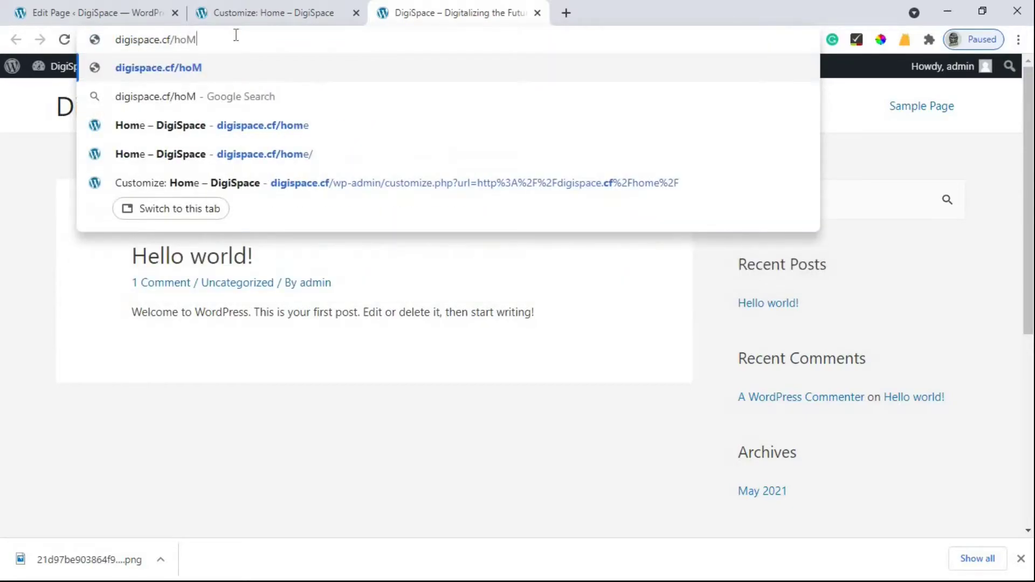
key("BackSpace")
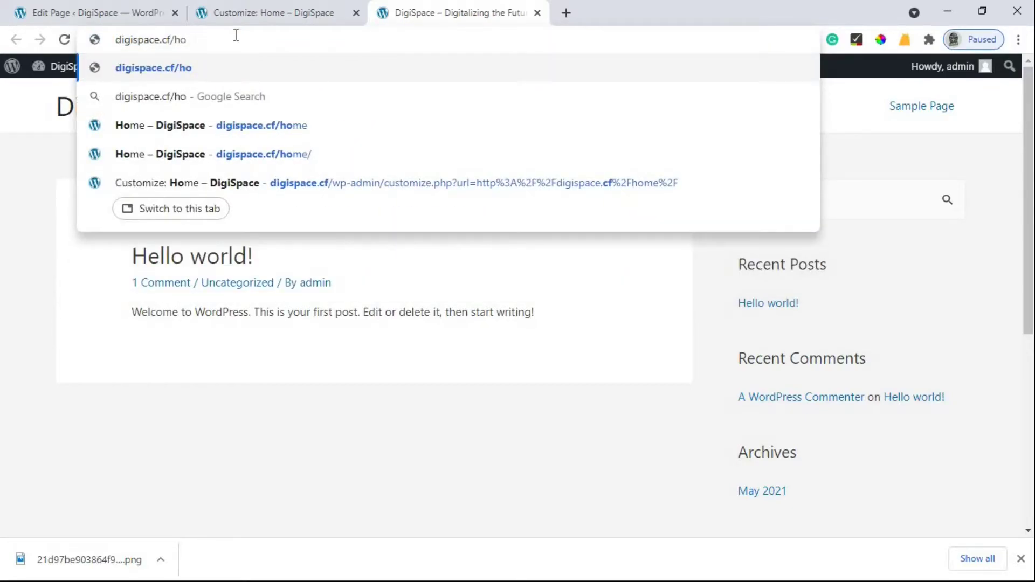
type("me")
key("Return")
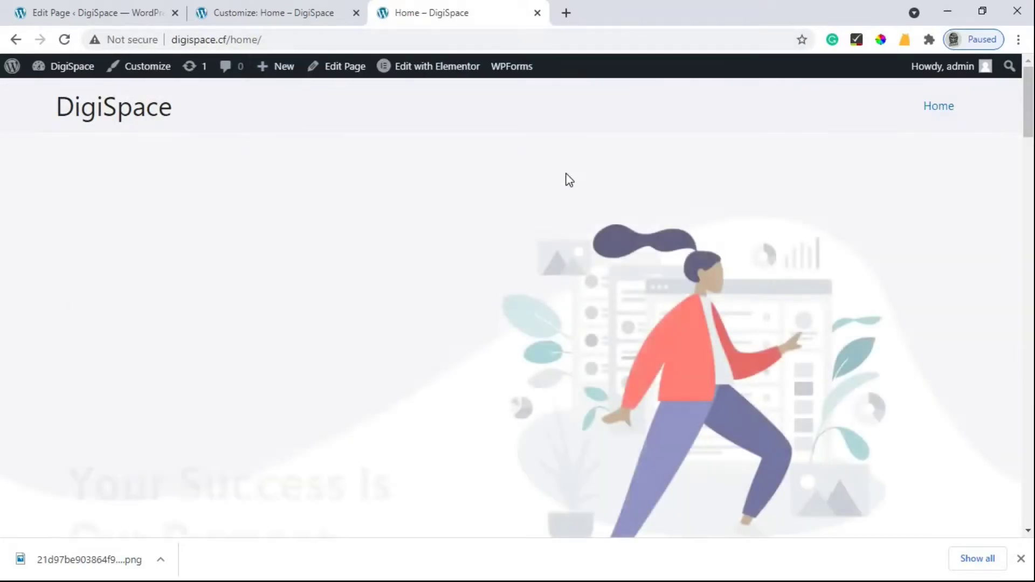
scroll(365, 202, "down", 2)
scroll(290, 175, "up", 2)
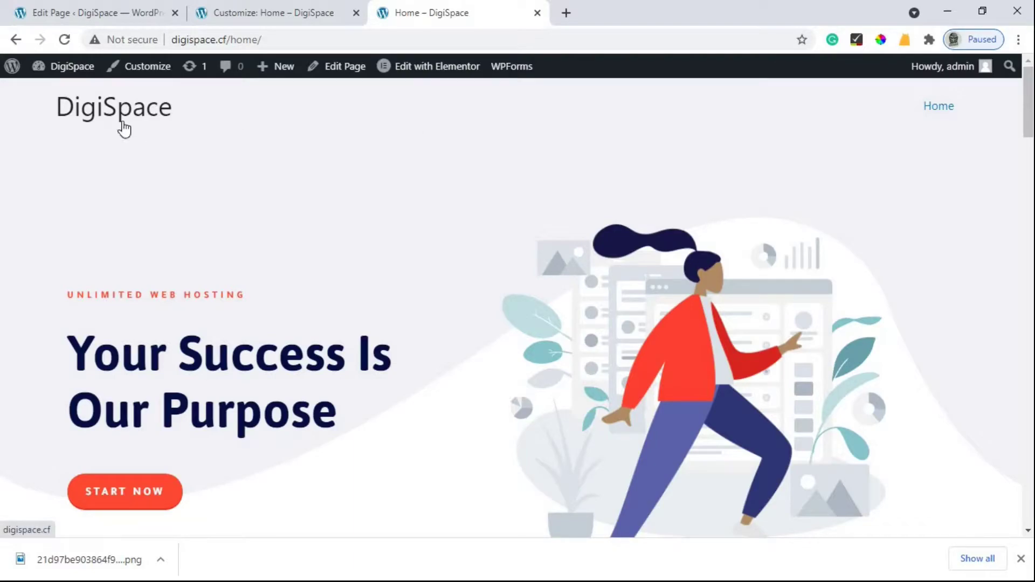
left_click(277, 15)
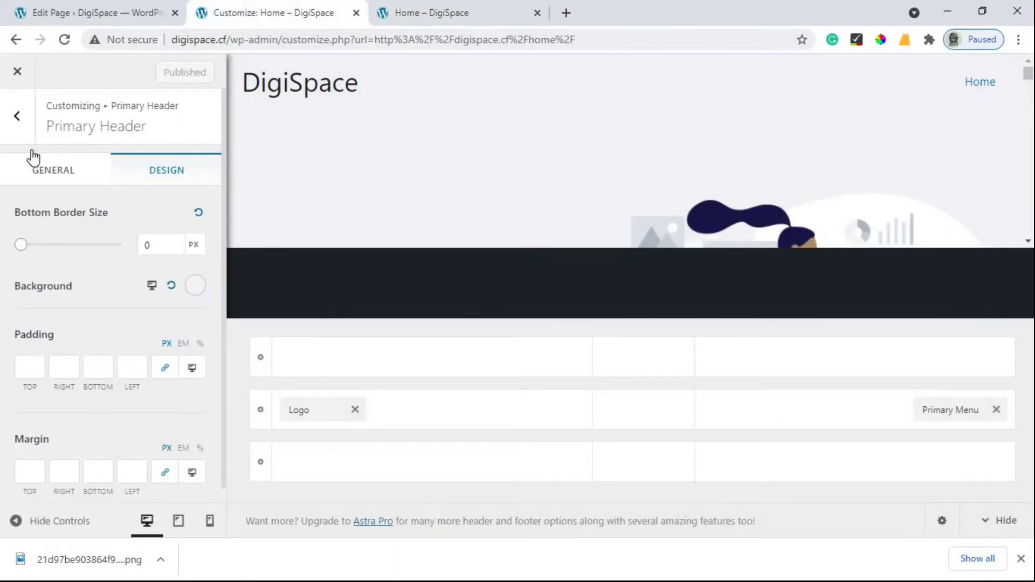
Step: Navigate the Customizer back to the Header Builder and open the header Logo settings
left_click(15, 117)
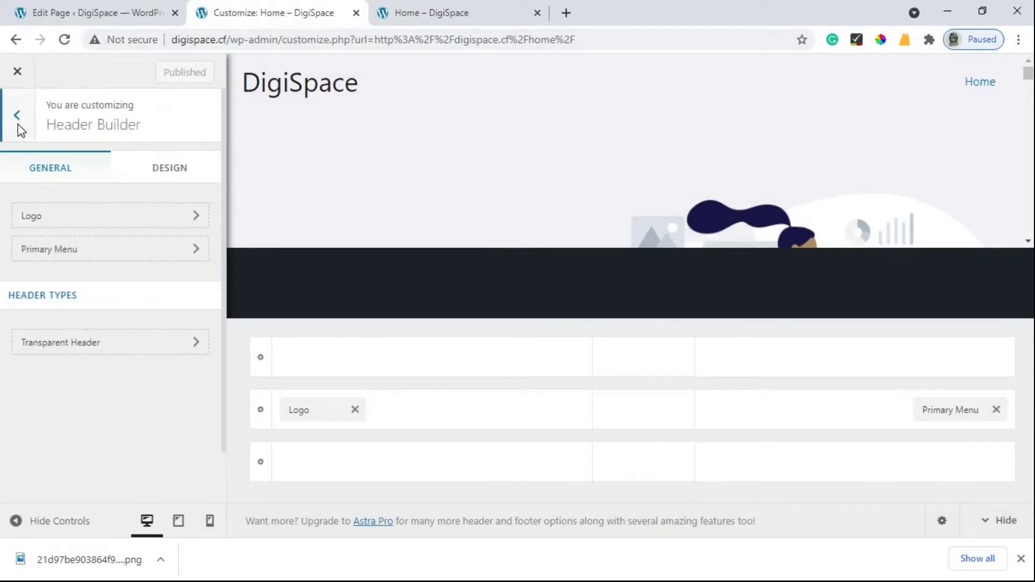
left_click(18, 124)
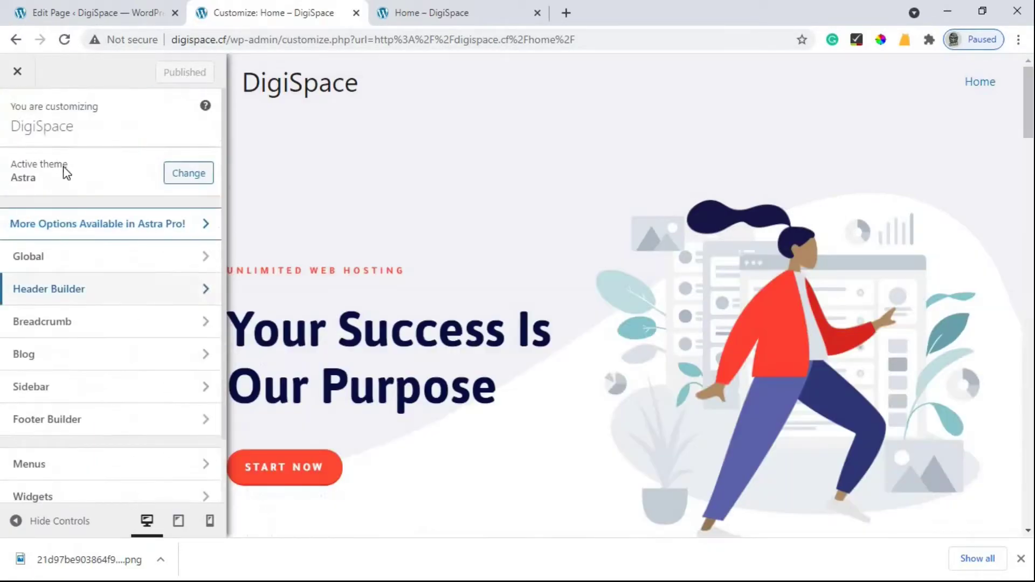
left_click(80, 300)
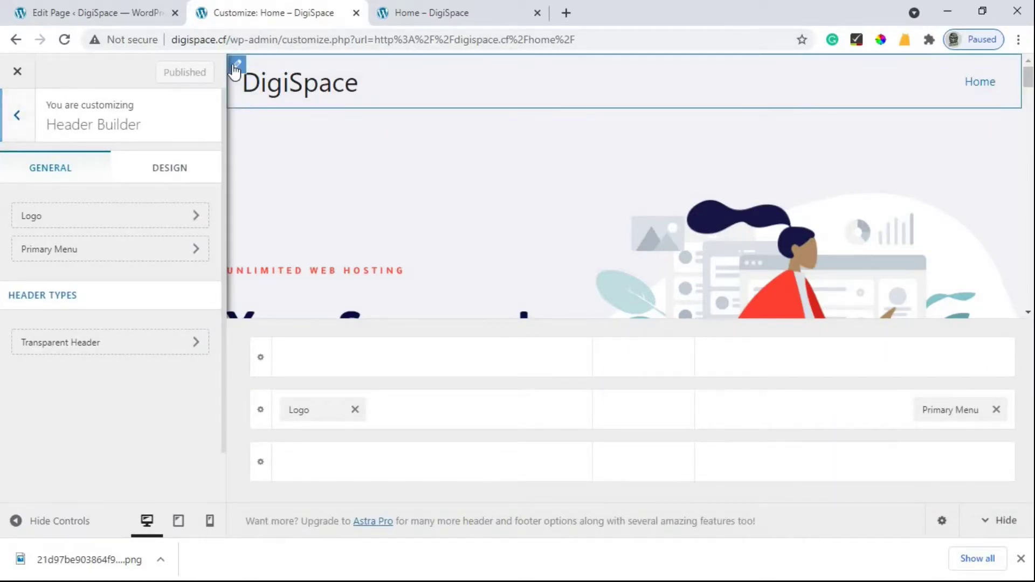
left_click(235, 66)
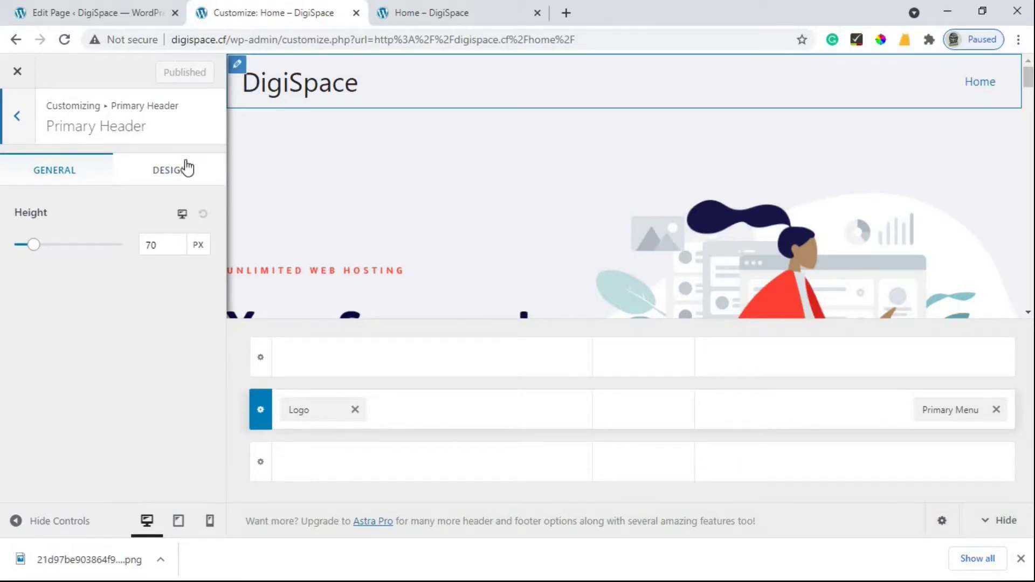
left_click(11, 134)
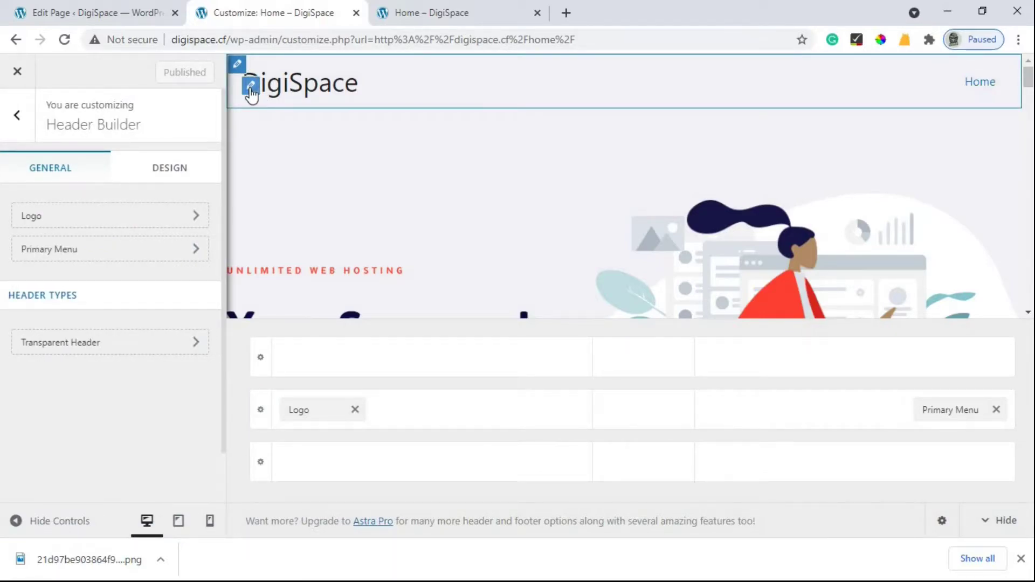
left_click(251, 89)
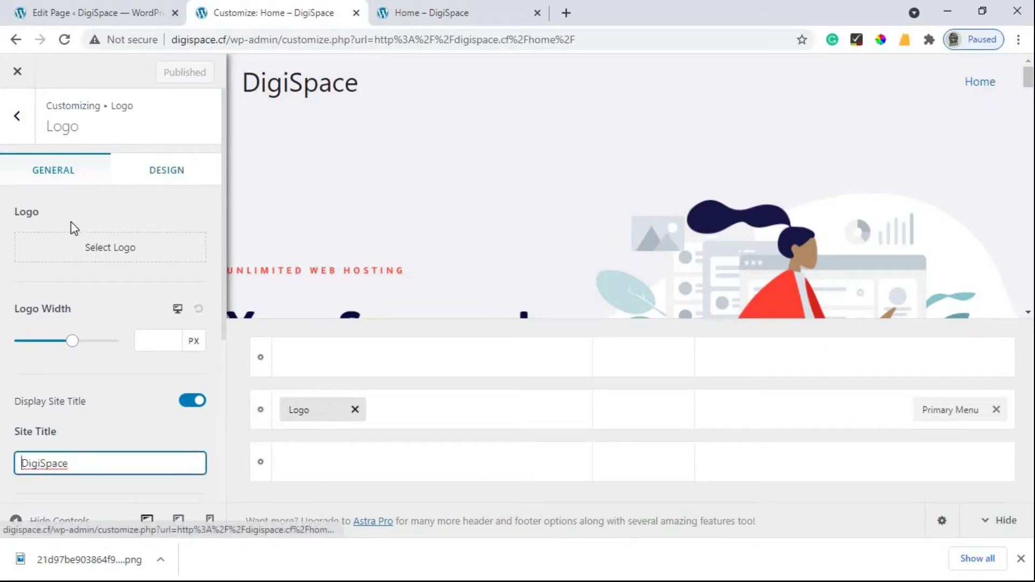
Step: Upload the DigiSpace logo png and set it, cropped, as the site logo
left_click(104, 250)
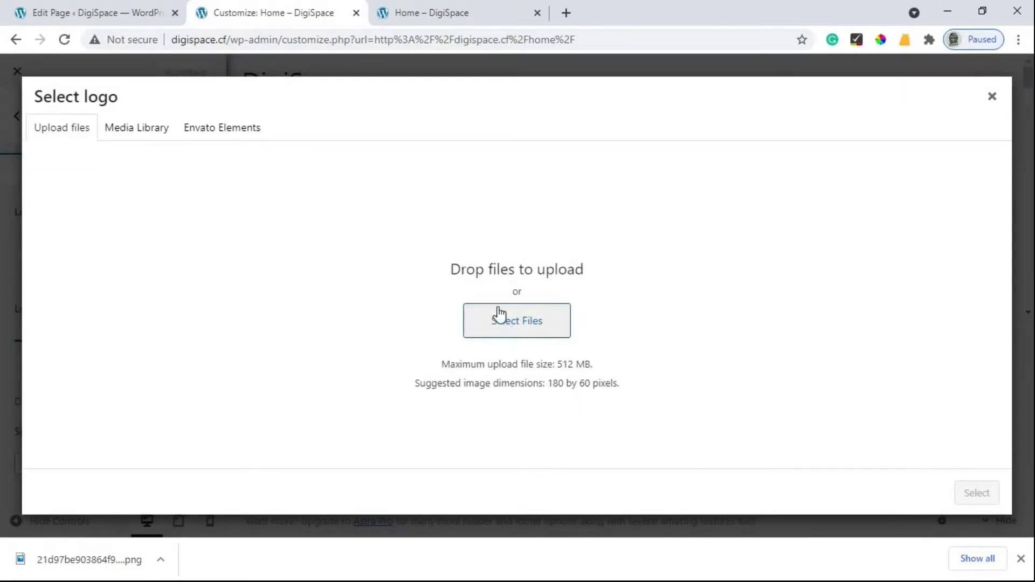
left_click(495, 323)
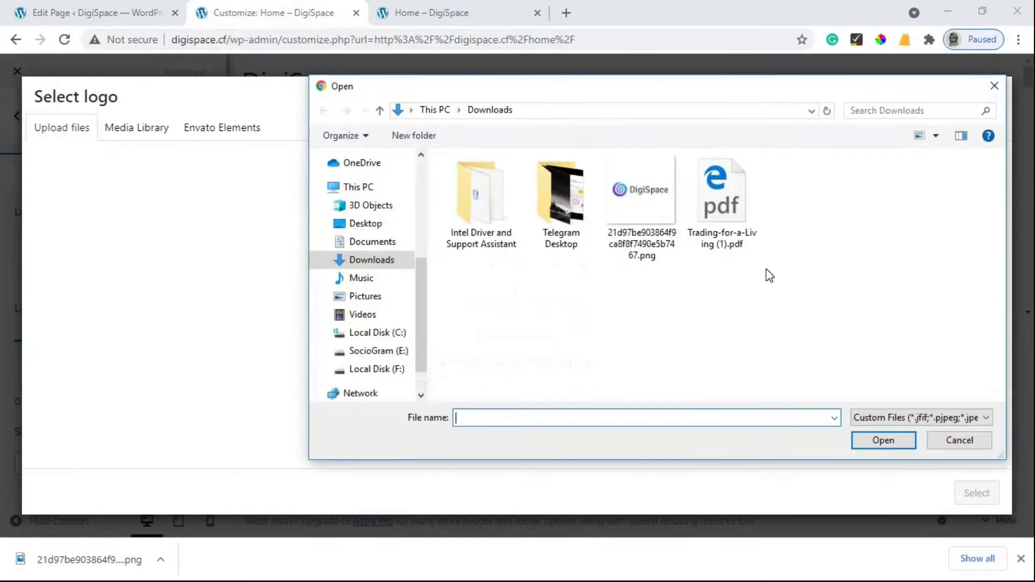
left_click(639, 216)
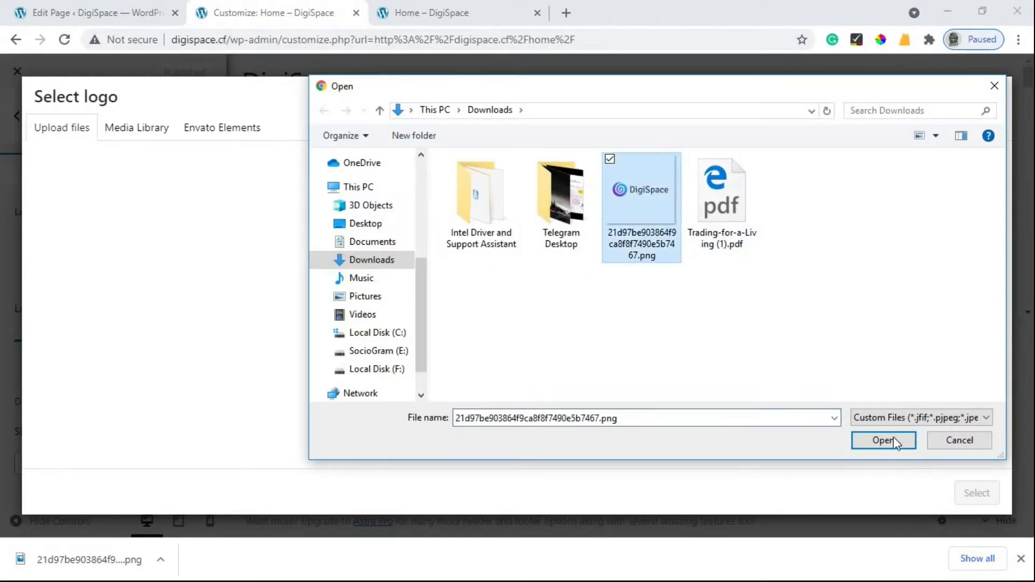
left_click(885, 440)
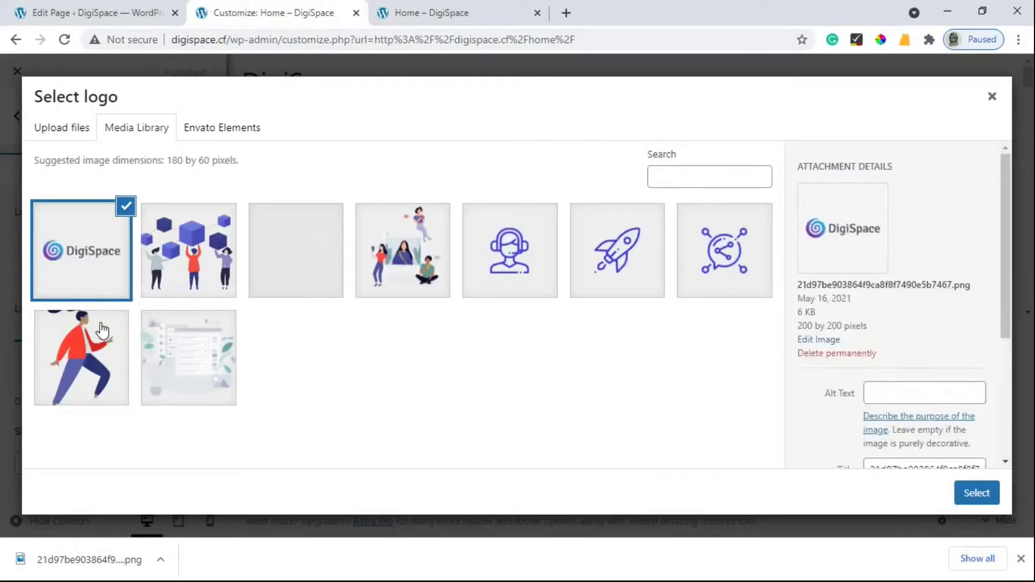
left_click(979, 493)
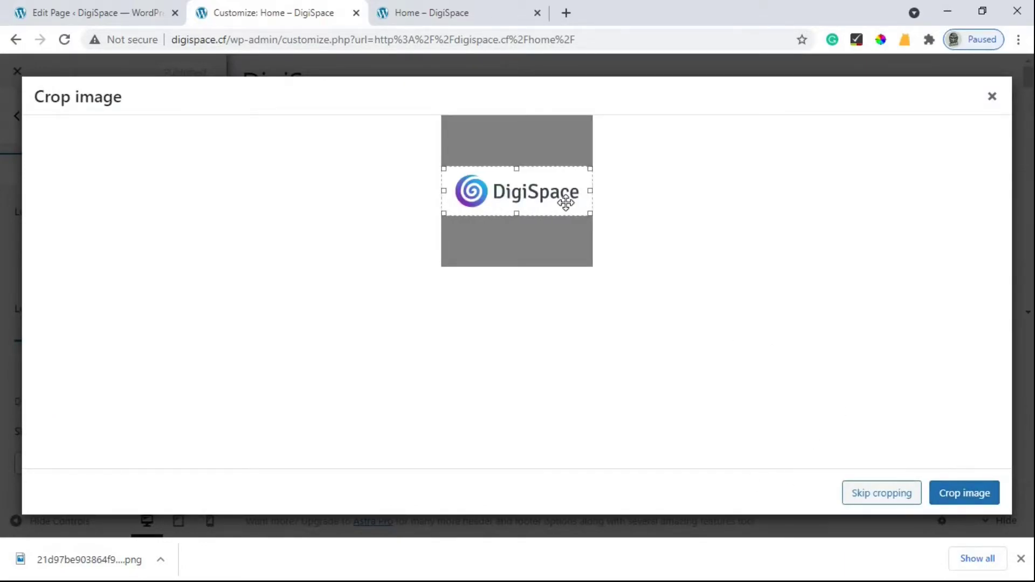
left_click(943, 495)
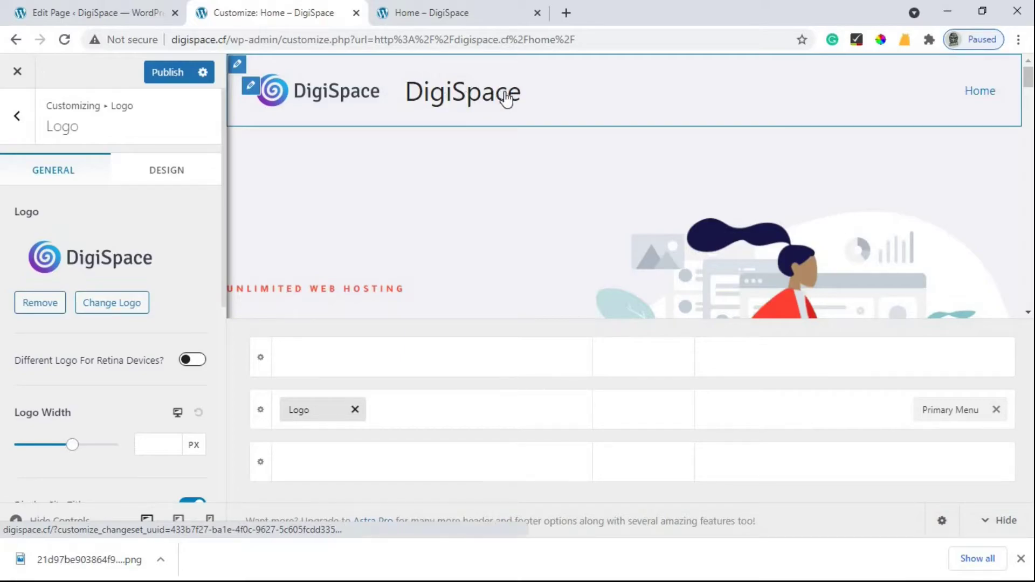
scroll(178, 252, "down", 4)
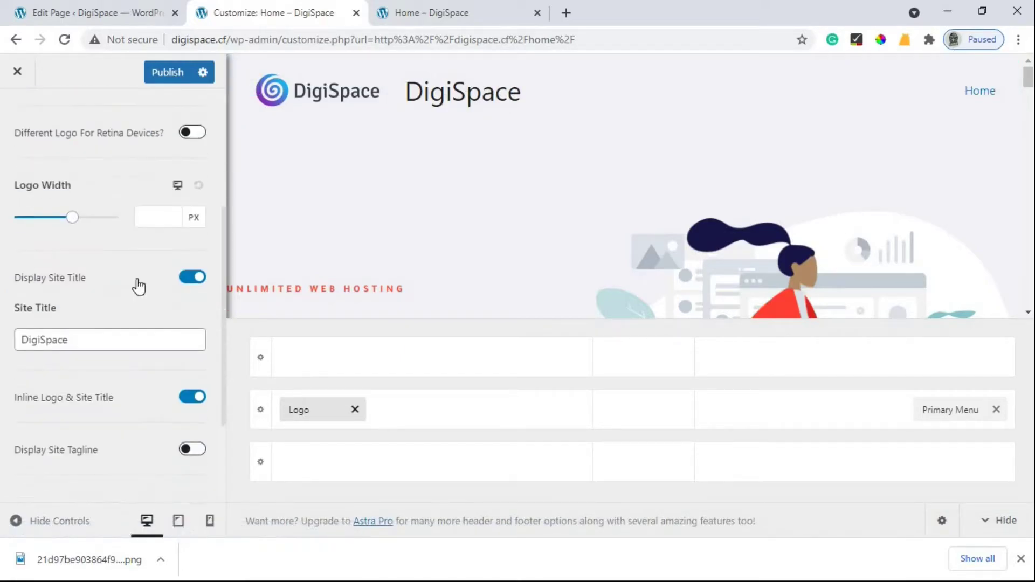
Step: Turn off Display Site Title, publish, and check the logo on the live Home page
left_click(197, 278)
scroll(185, 254, "up", 4)
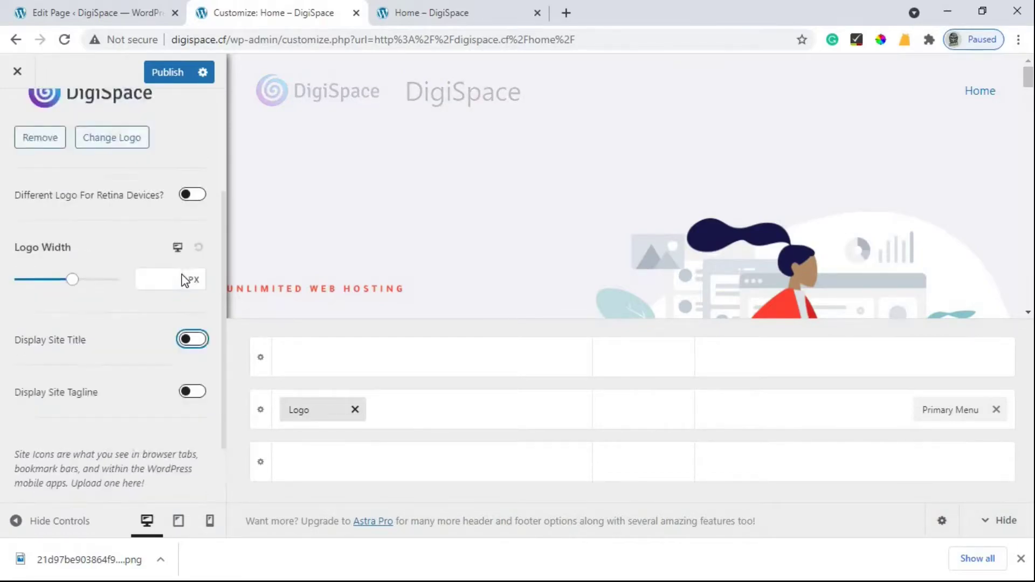
left_click(166, 76)
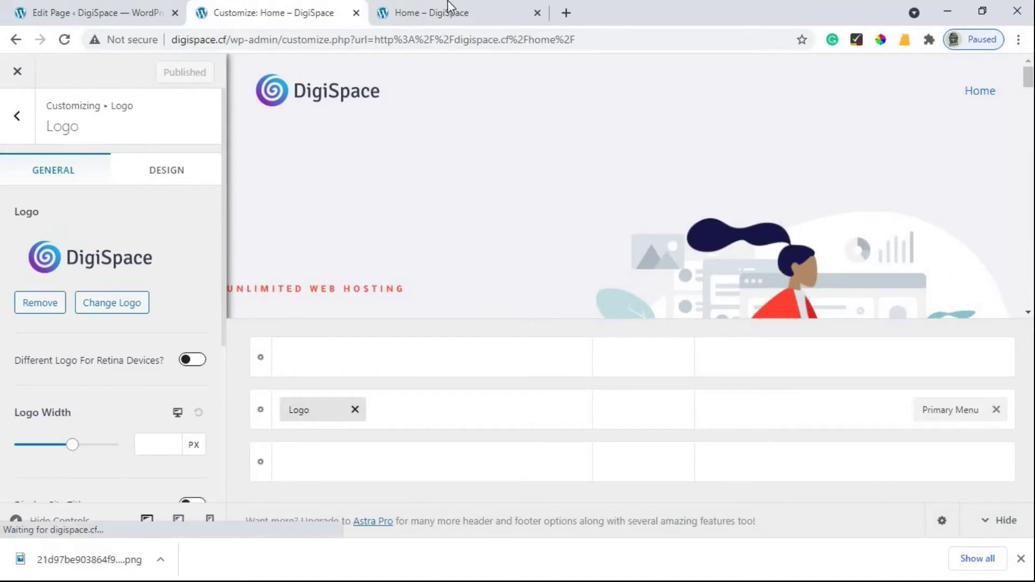
key("ctrl+Tab")
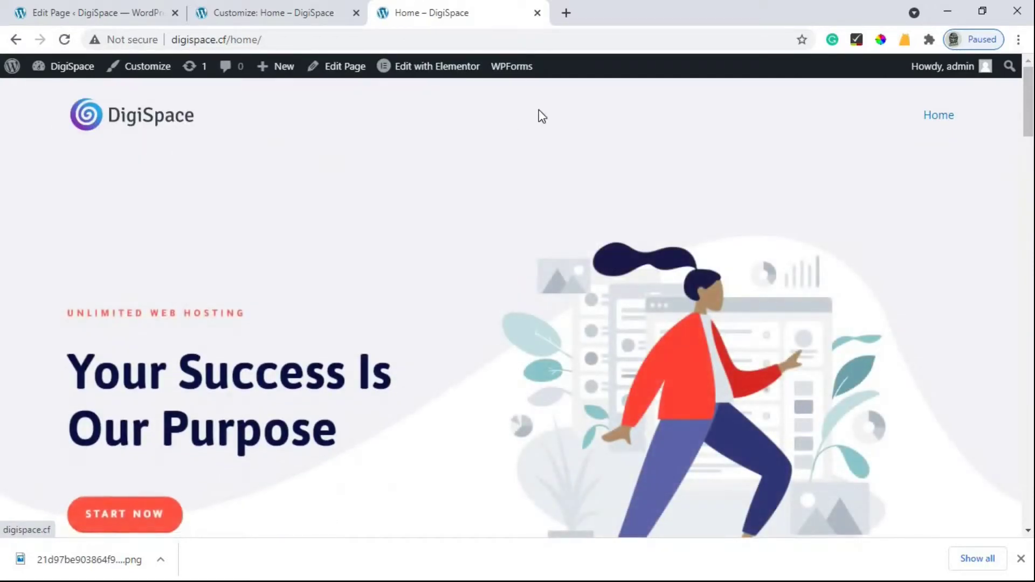
scroll(568, 269, "down", 10)
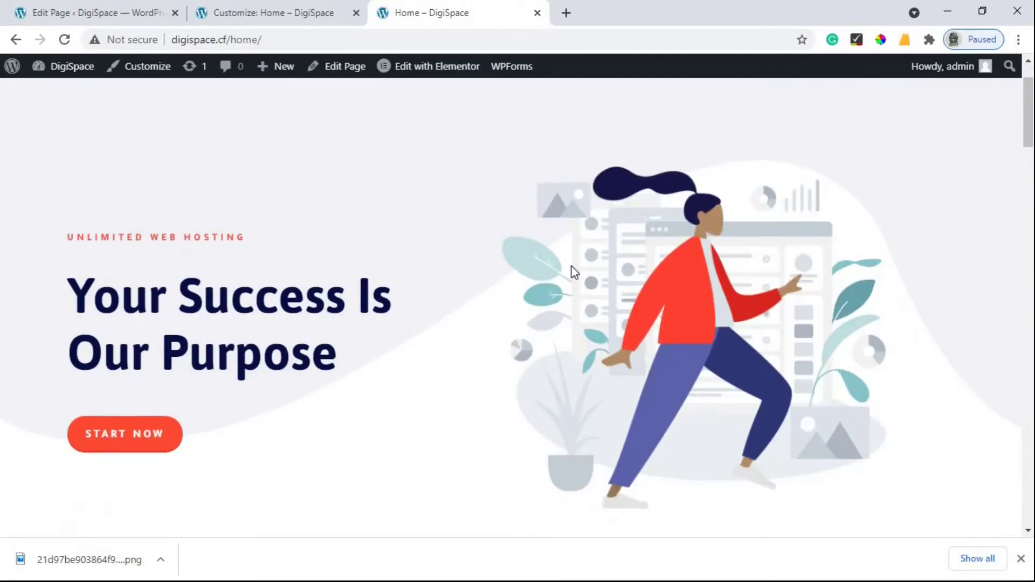
scroll(561, 280, "up", 10)
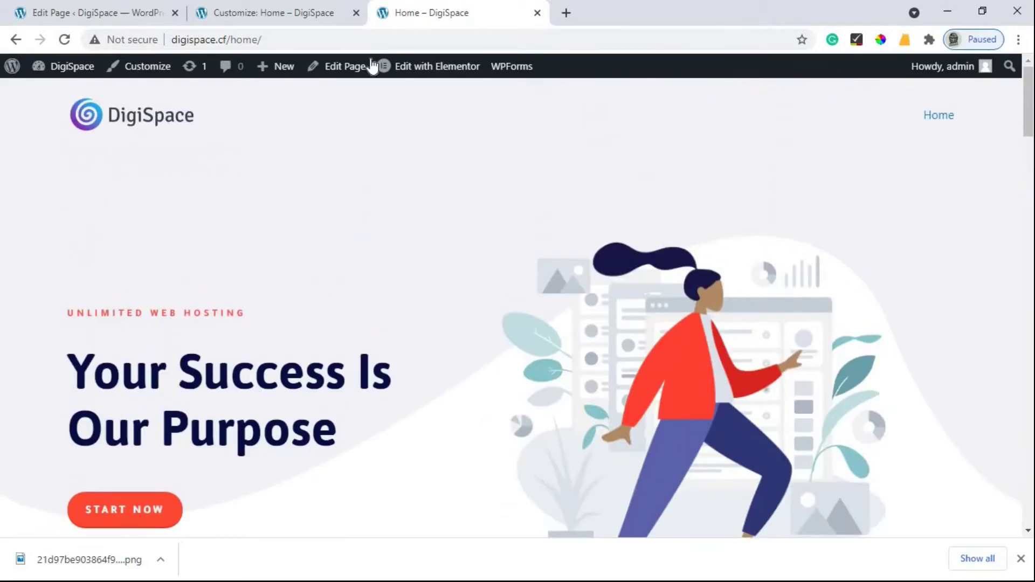
Step: Close the Customizer tab and return to the Pages list from the editor
left_click(282, 10)
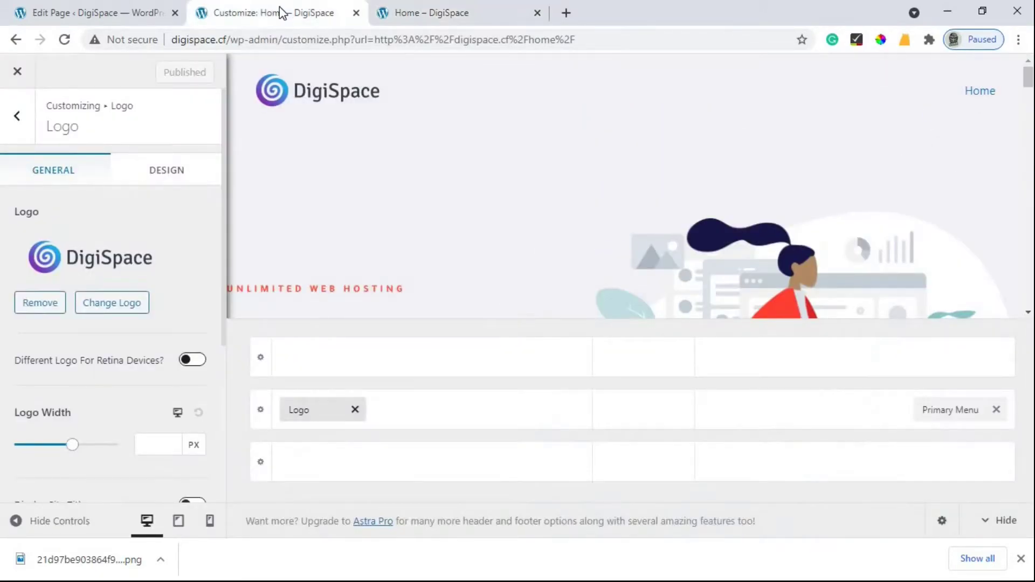
left_click(356, 13)
left_click(92, 12)
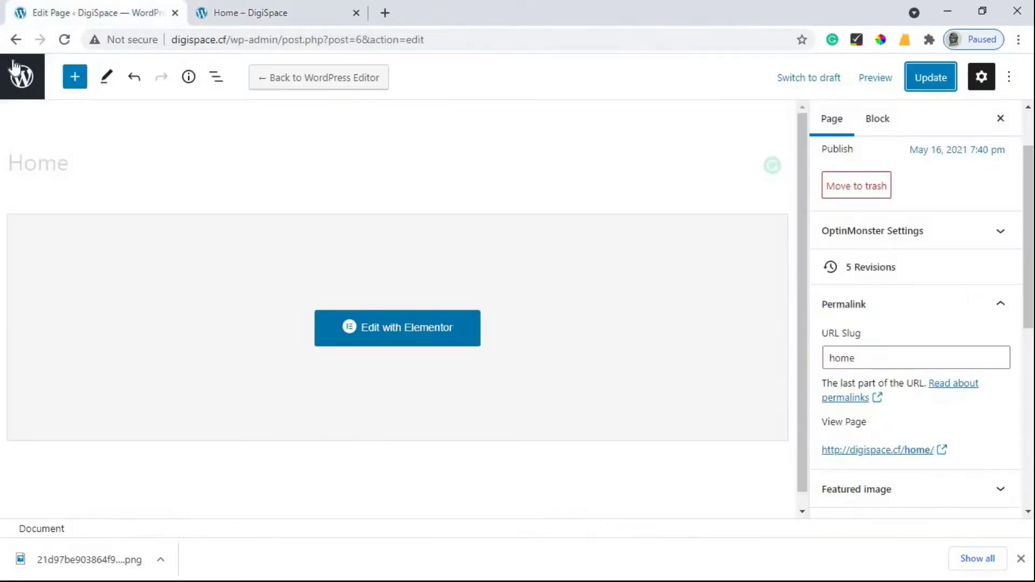
left_click(12, 39)
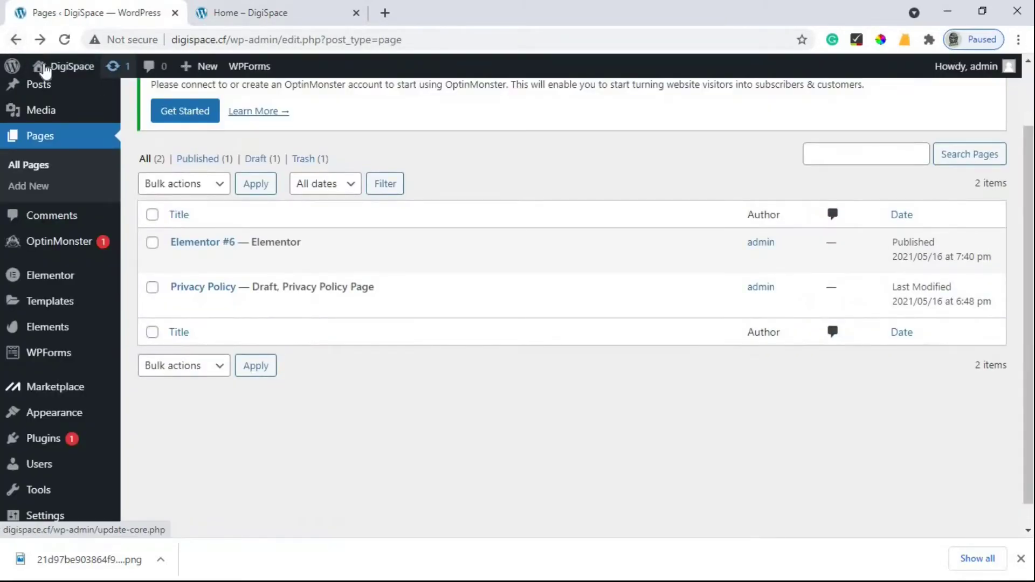
mouse_move(58, 71)
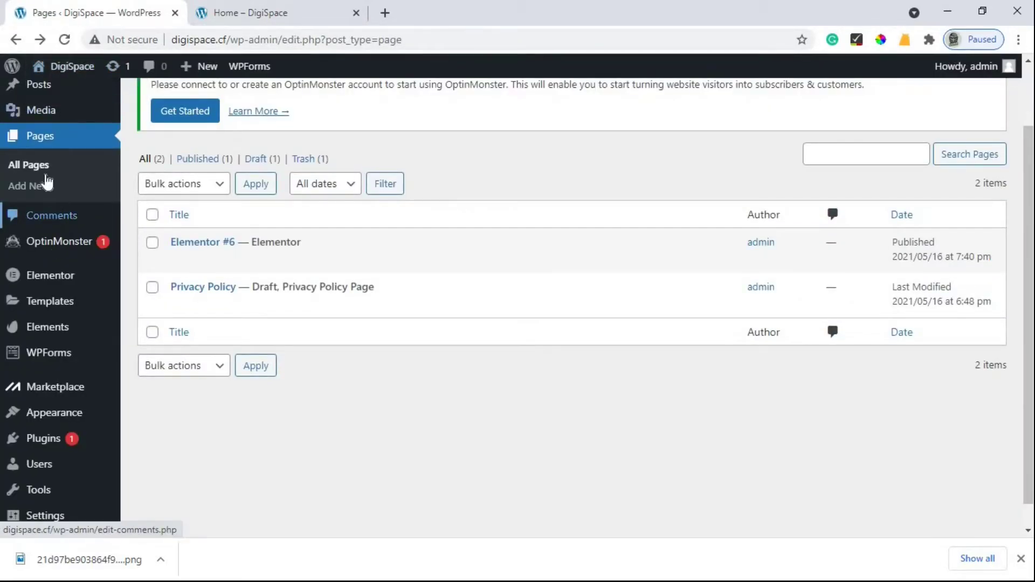
scroll(32, 232, "up", 2)
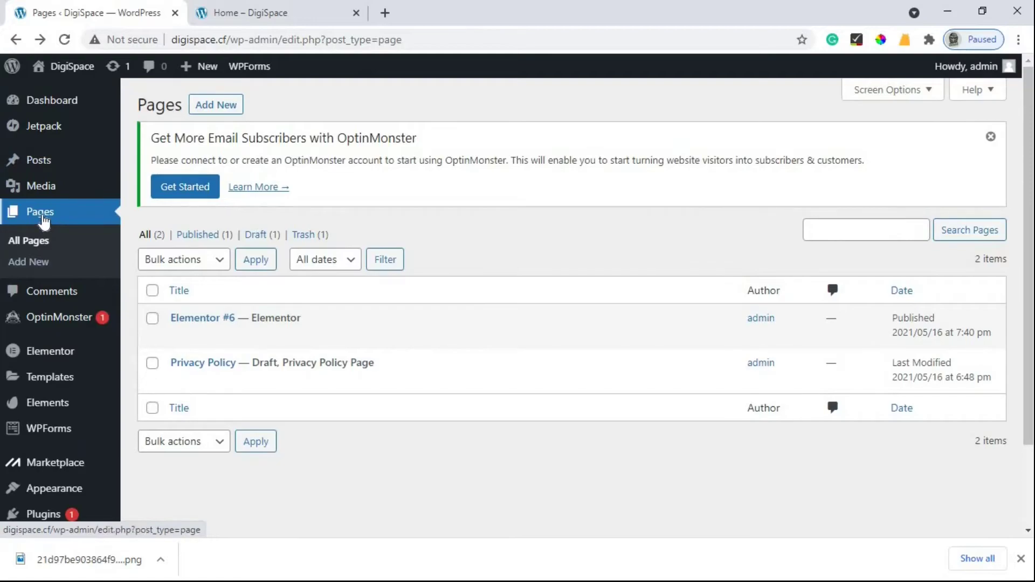
Step: Create a new blank page, Elementor #28, and open it in the Elementor builder
key("F5")
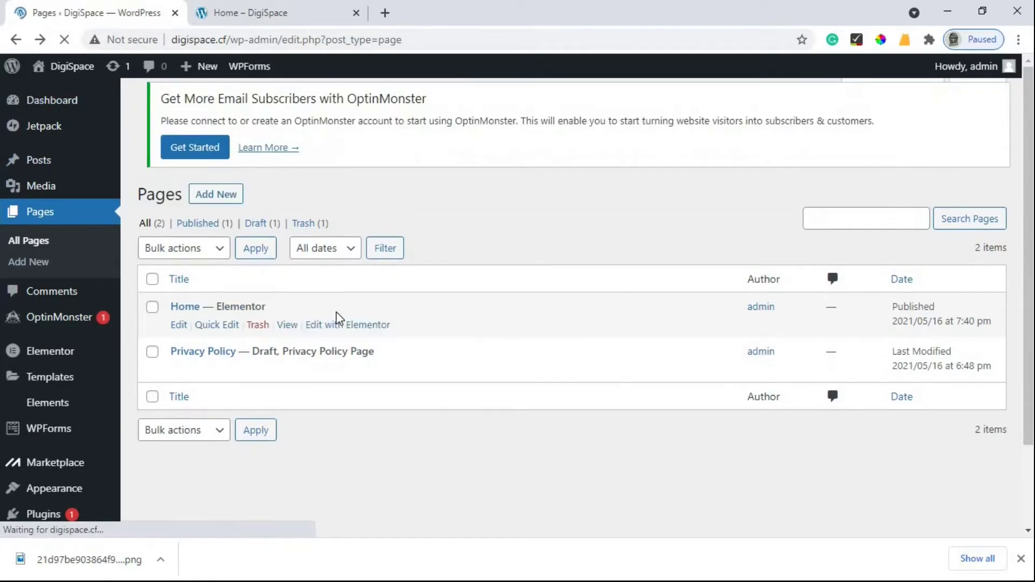
left_click(225, 110)
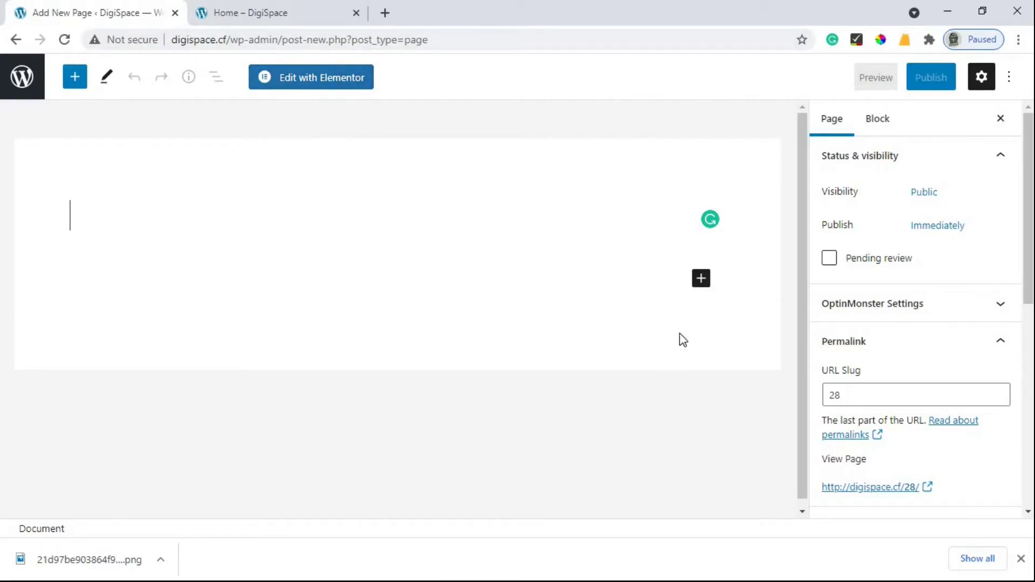
scroll(872, 326, "down", 1)
double_click(872, 323)
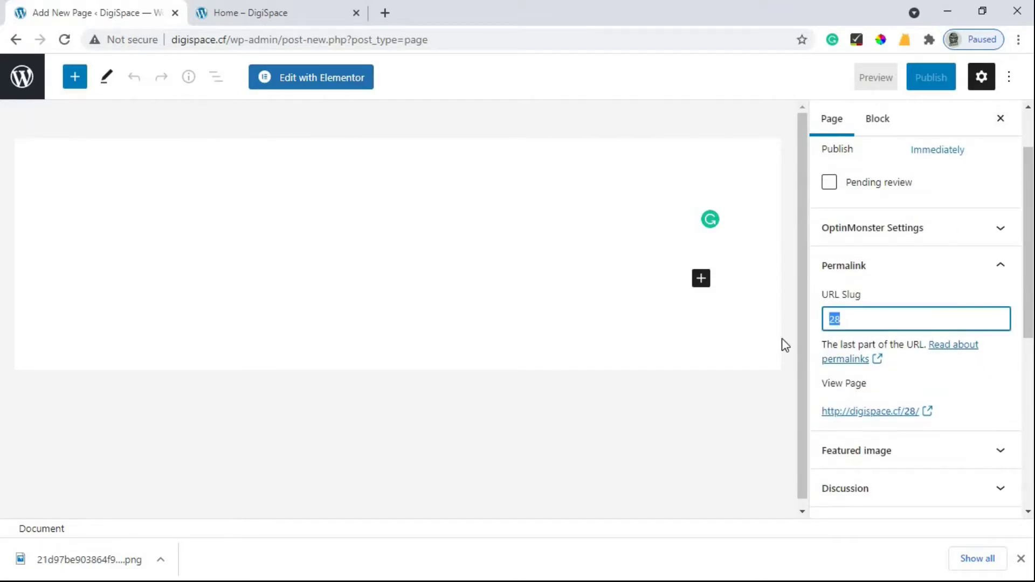
left_click(296, 81)
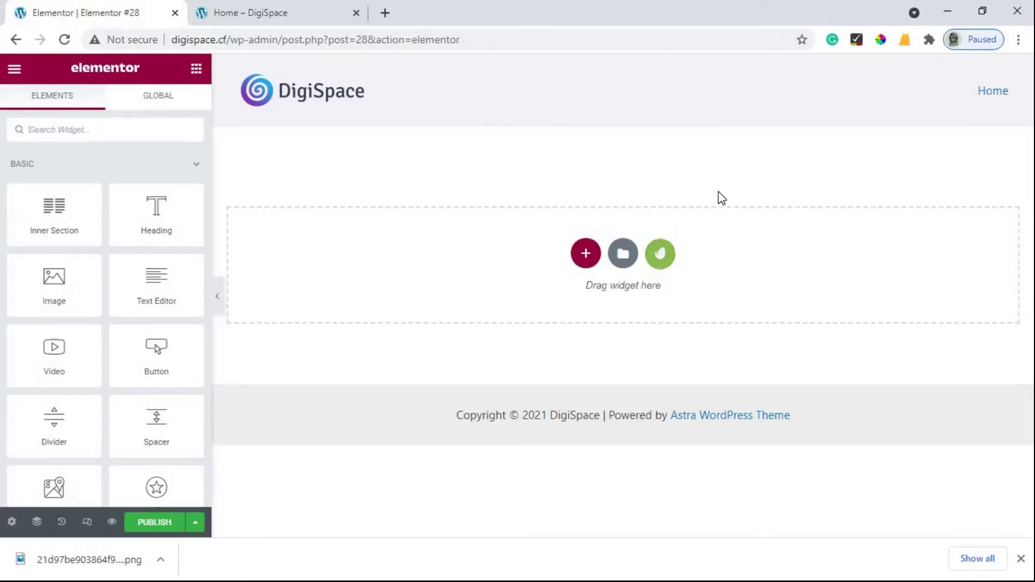
Step: Insert the About template from the Tech template kit into the page
left_click(662, 255)
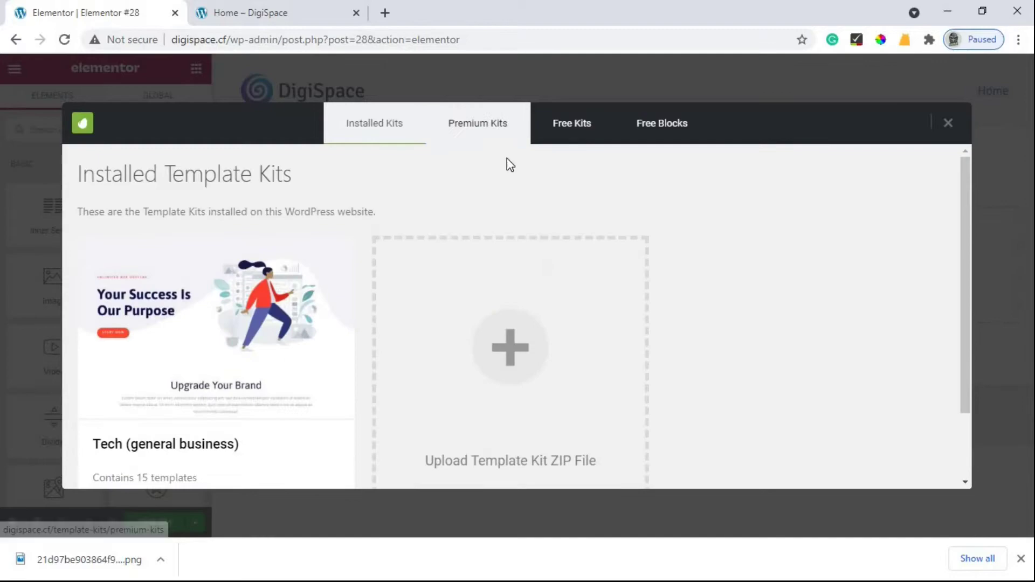
scroll(188, 263, "down", 2)
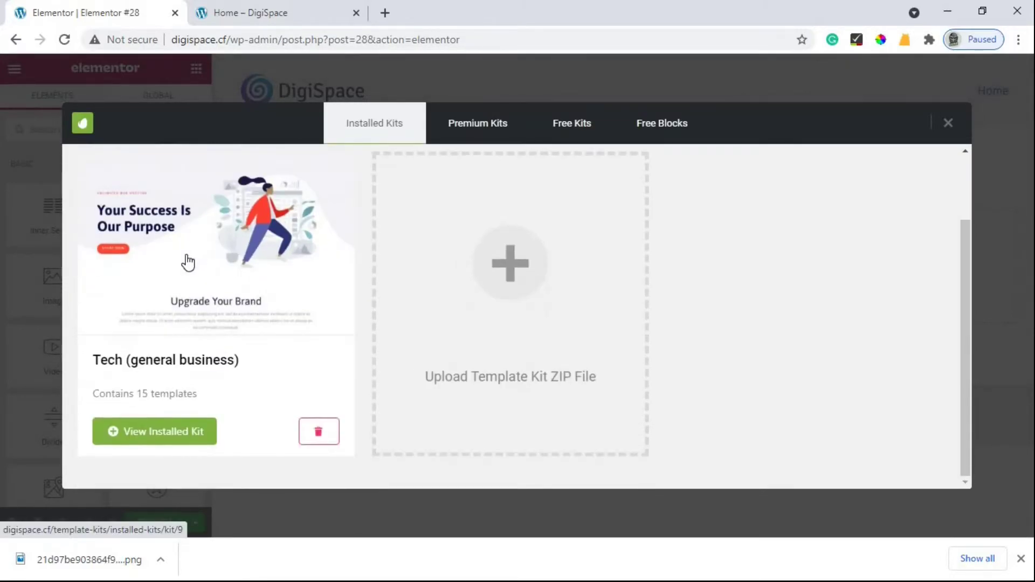
left_click(186, 254)
scroll(620, 405, "down", 3)
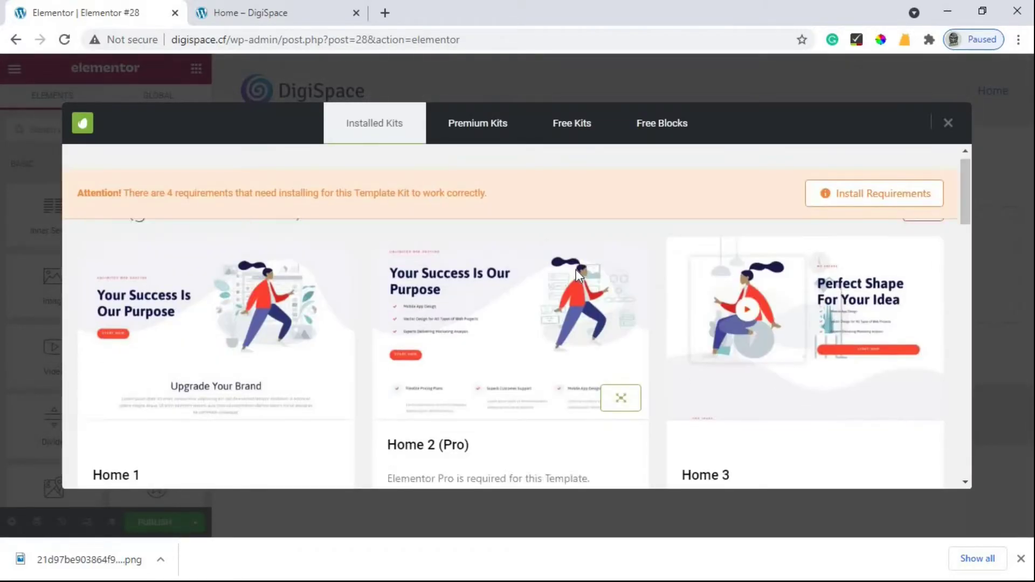
scroll(603, 279, "down", 4)
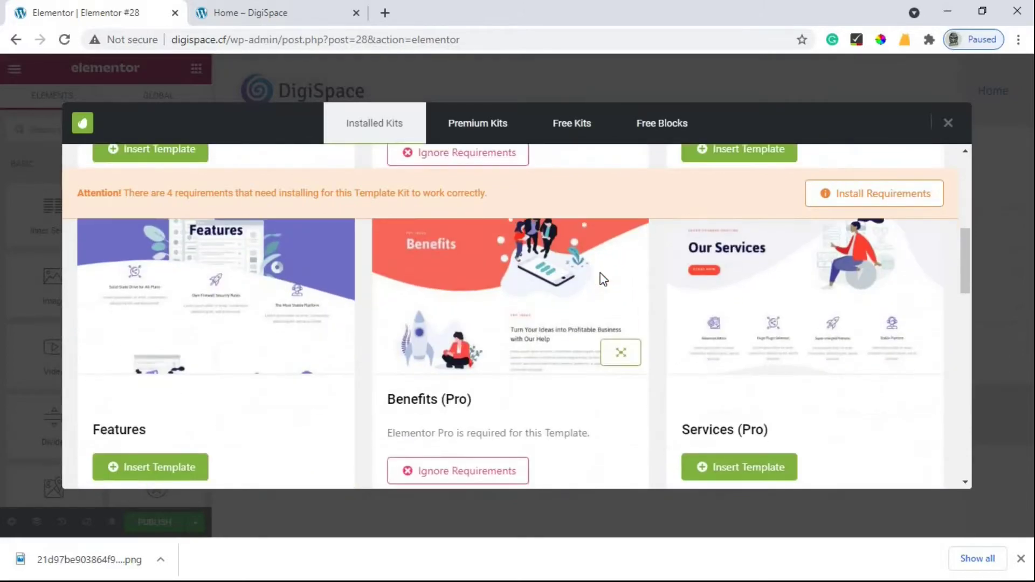
scroll(602, 279, "down", 1)
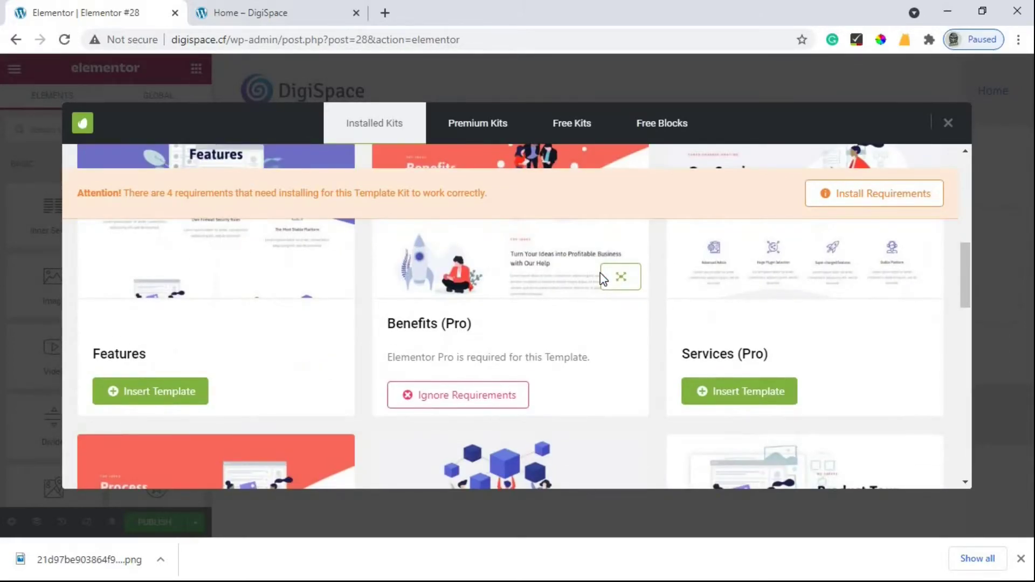
scroll(619, 266, "down", 2)
scroll(657, 330, "up", 2)
scroll(613, 321, "down", 6)
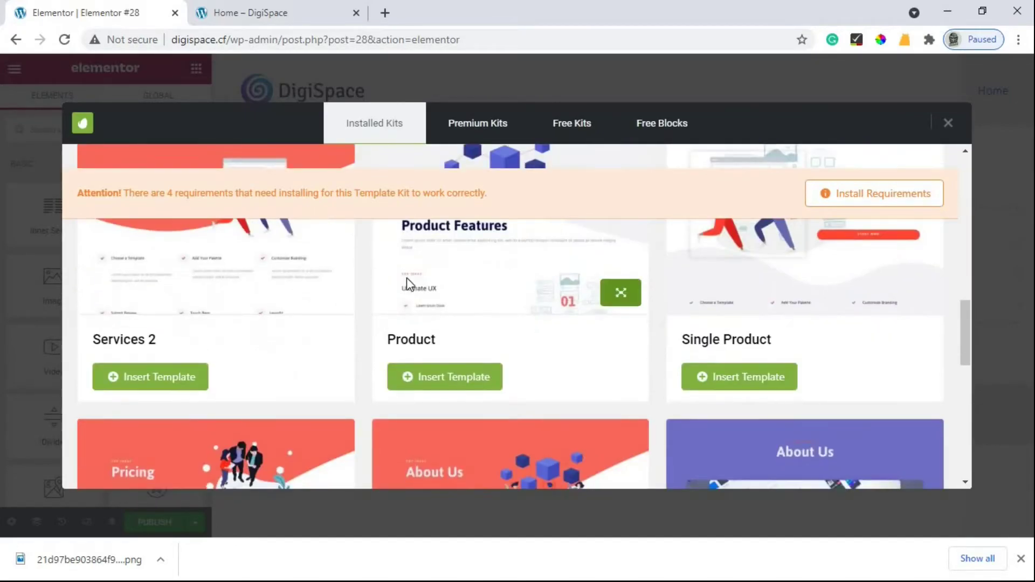
scroll(417, 279, "down", 5)
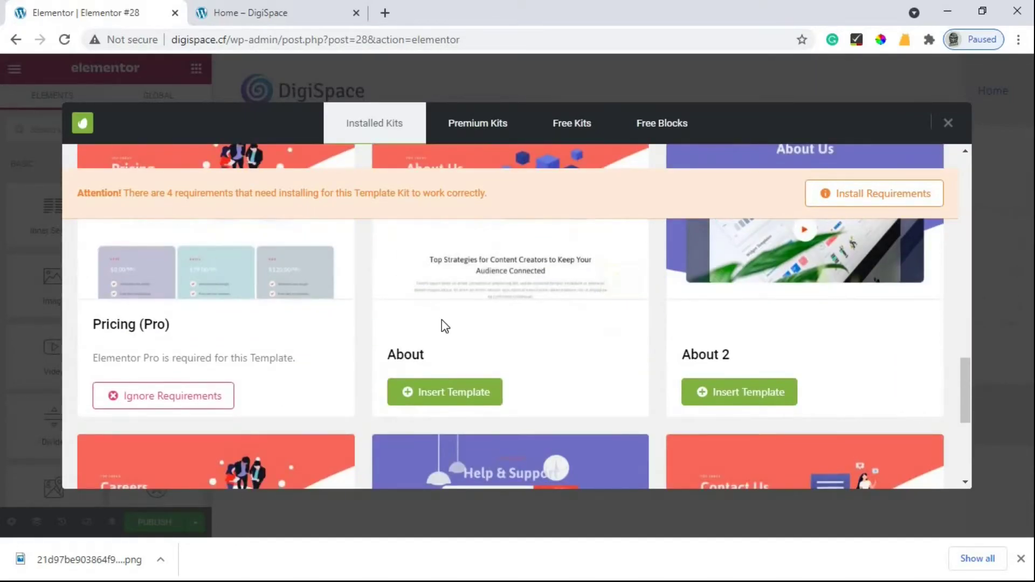
scroll(439, 329, "up", 4)
scroll(463, 341, "down", 5)
scroll(464, 372, "down", 1)
left_click(431, 396)
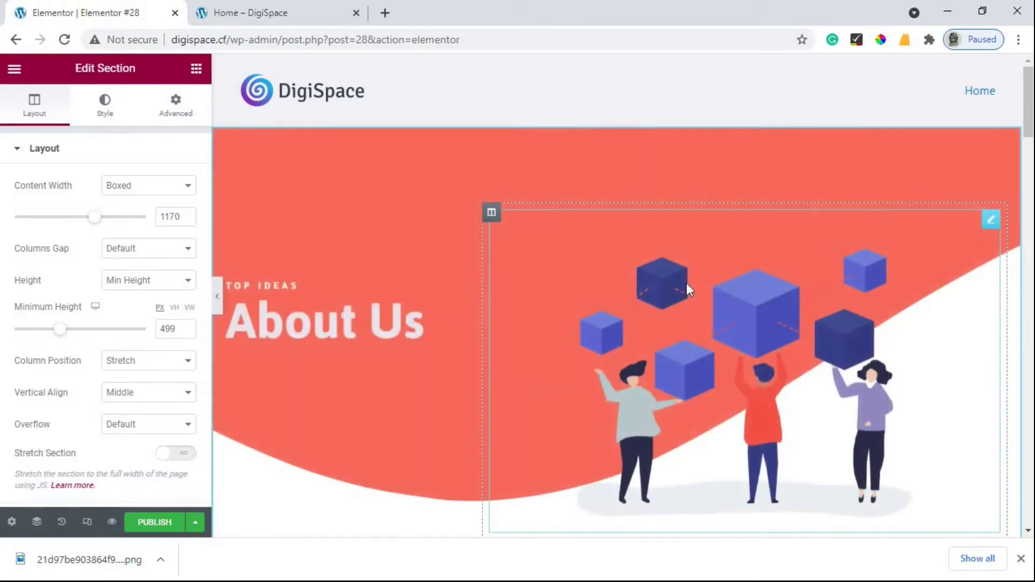
Step: Preview the About Us layout full width, then publish the page
left_click(216, 296)
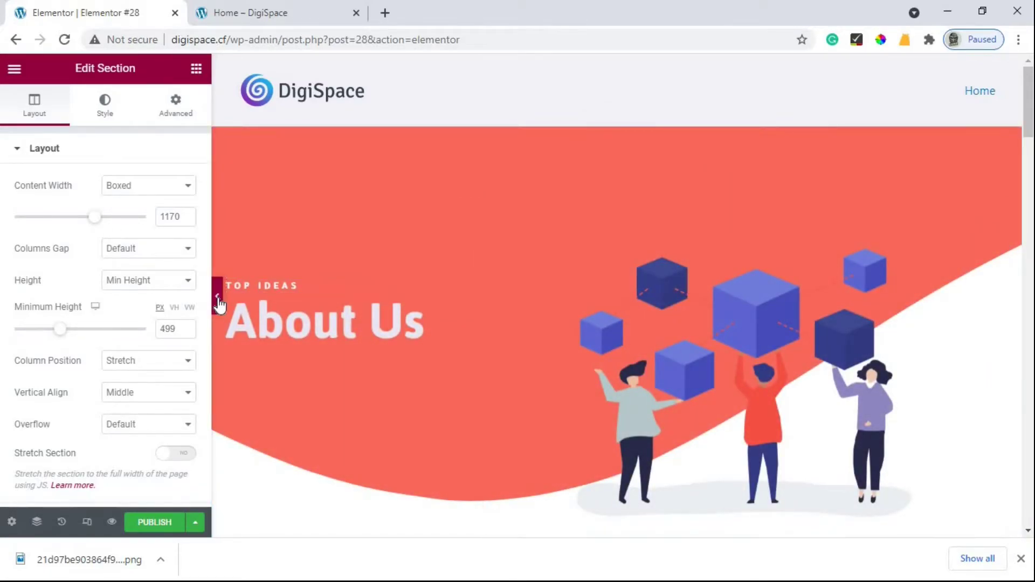
scroll(438, 237, "down", 4)
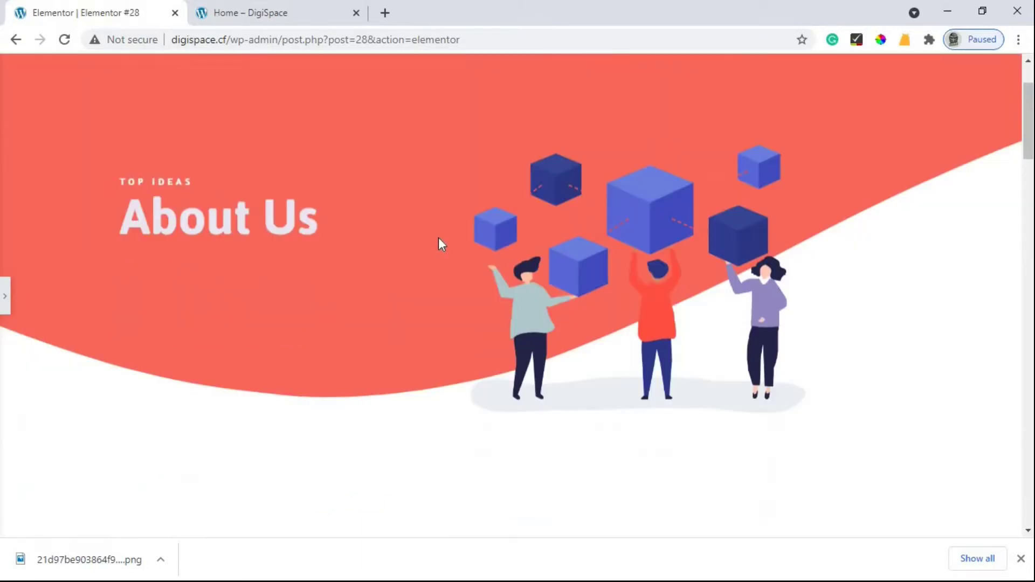
scroll(438, 237, "up", 5)
scroll(251, 280, "down", 2)
scroll(251, 280, "up", 2)
left_click(5, 296)
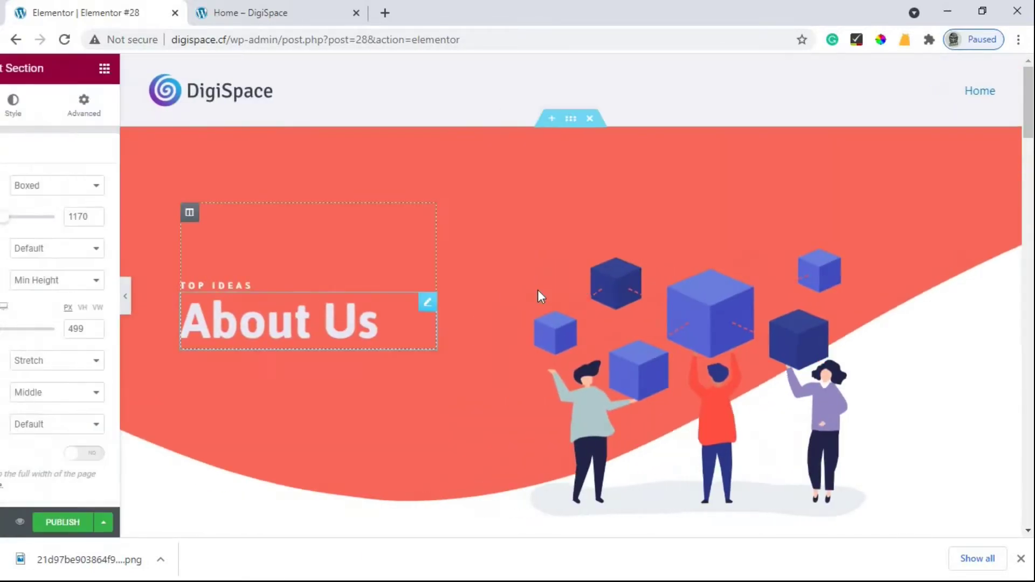
scroll(538, 291, "down", 15)
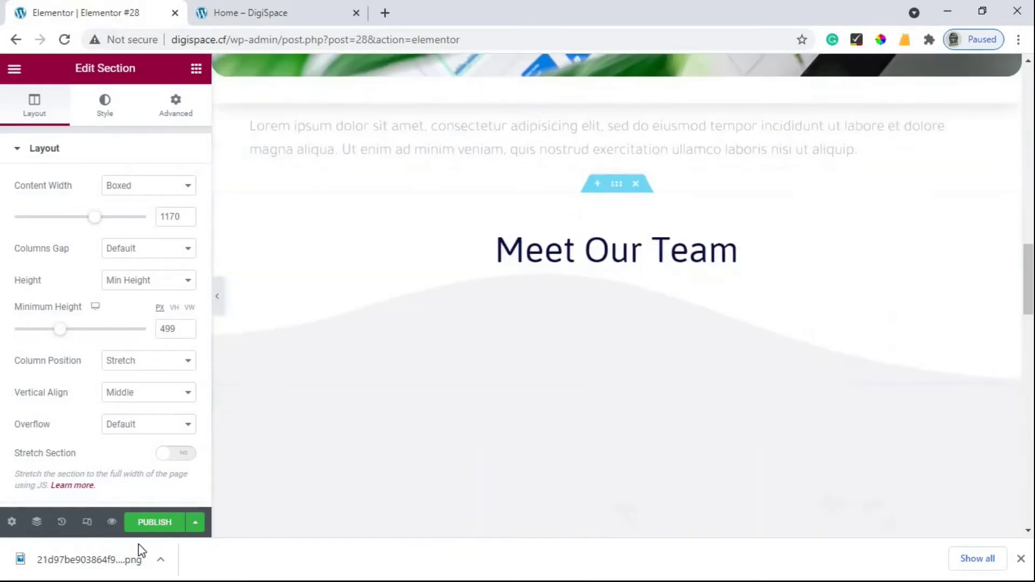
left_click(145, 523)
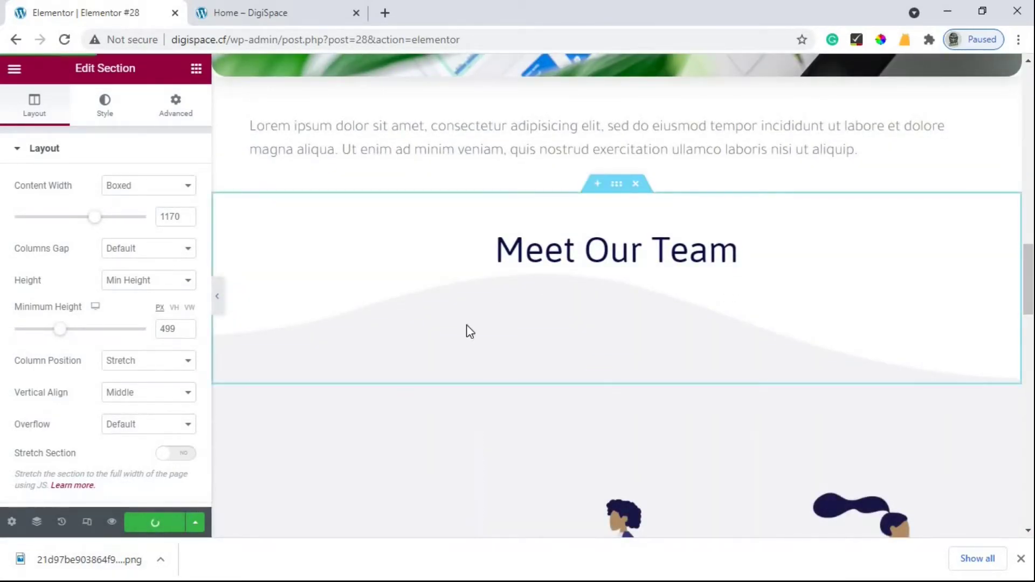
scroll(467, 325, "up", 15)
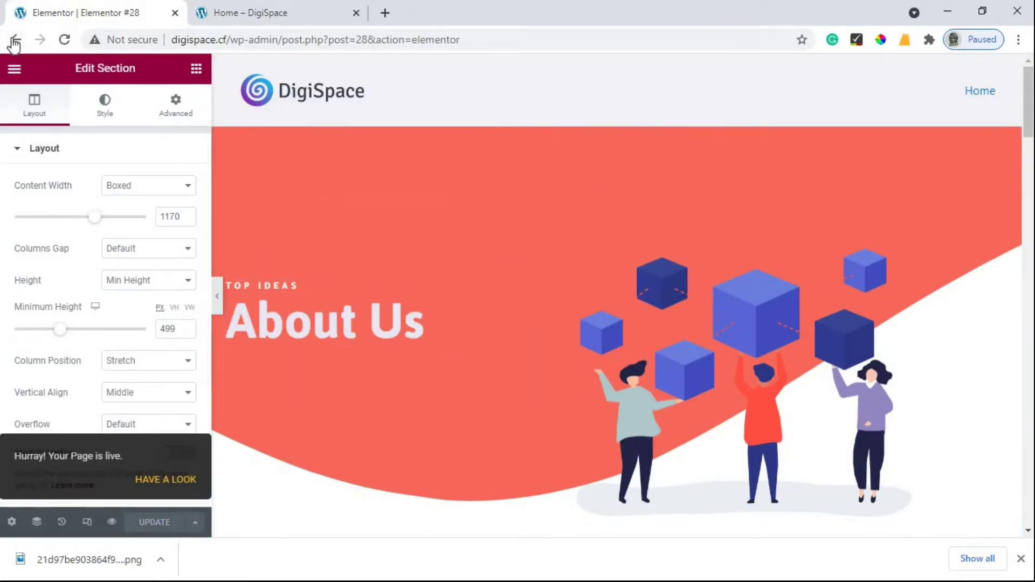
Step: Retitle the page About with slug about, update it, and return to the Pages list
left_click(15, 44)
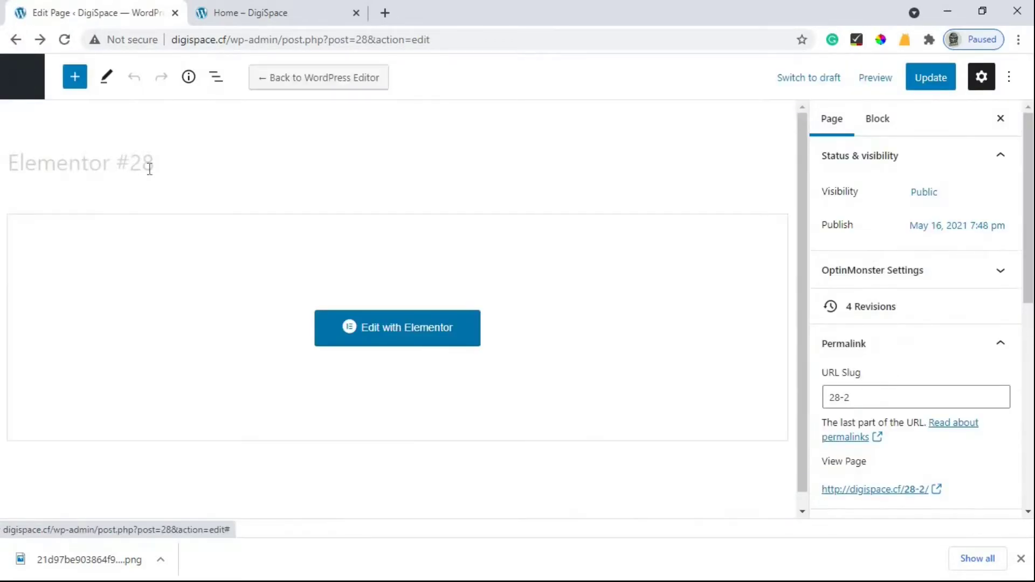
key("ctrl+a")
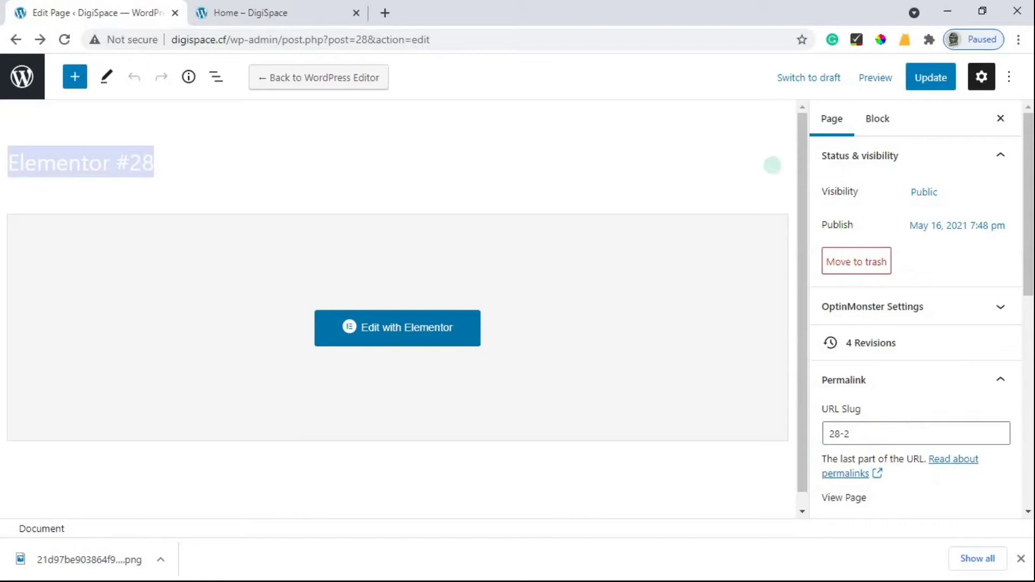
type("About")
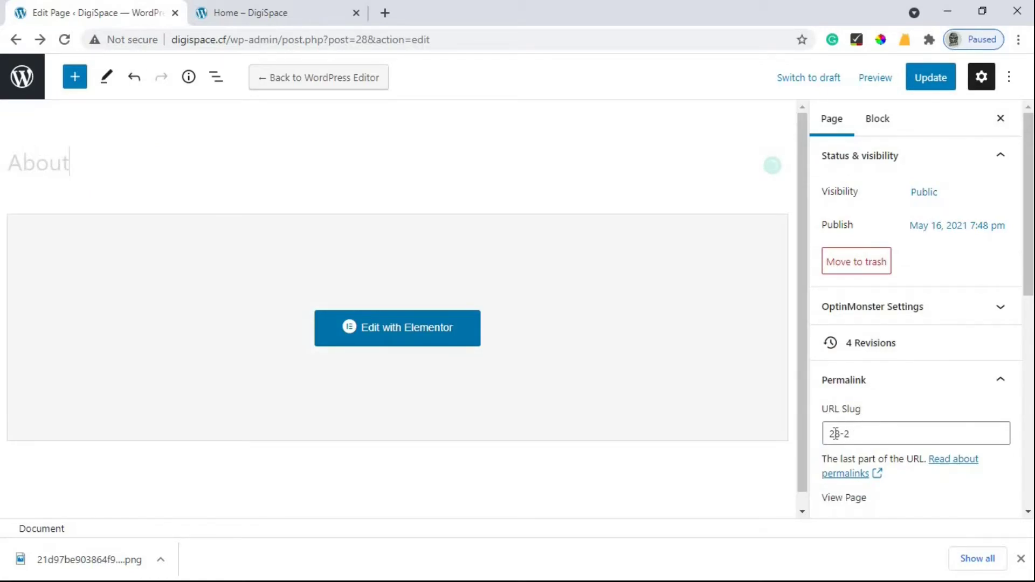
left_click_drag(850, 434, 831, 436)
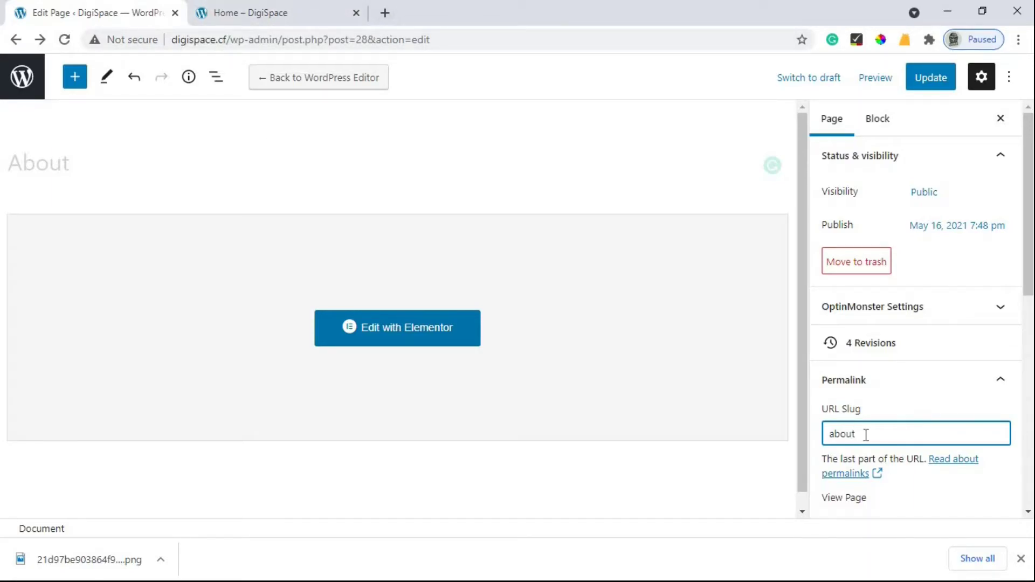
left_click(918, 78)
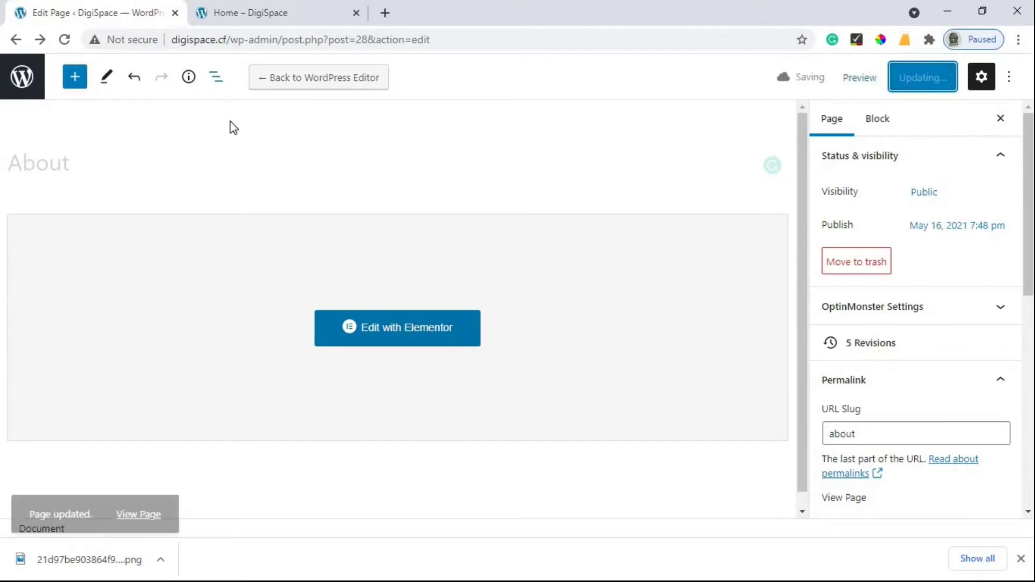
left_click(15, 40)
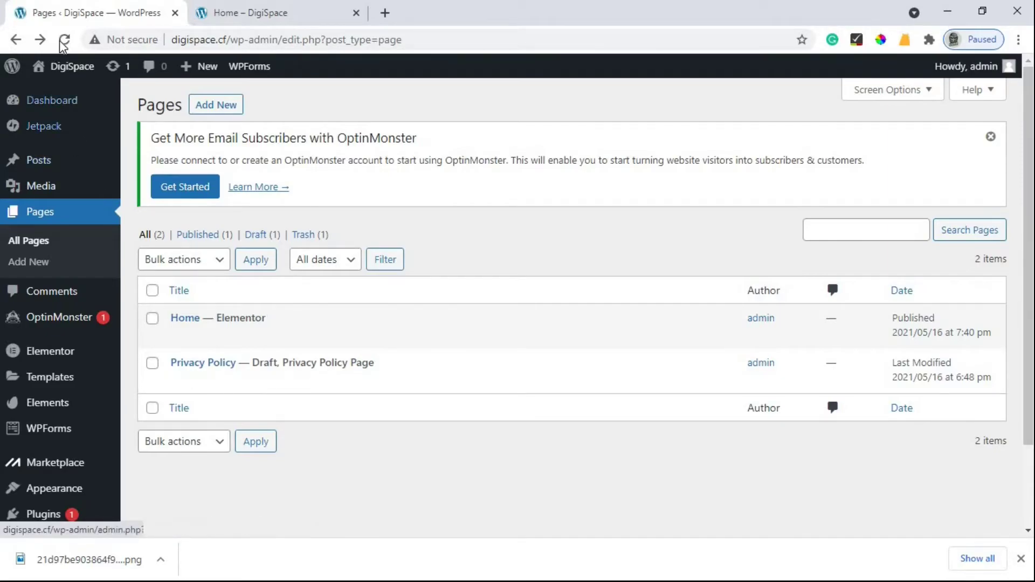
left_click(222, 364)
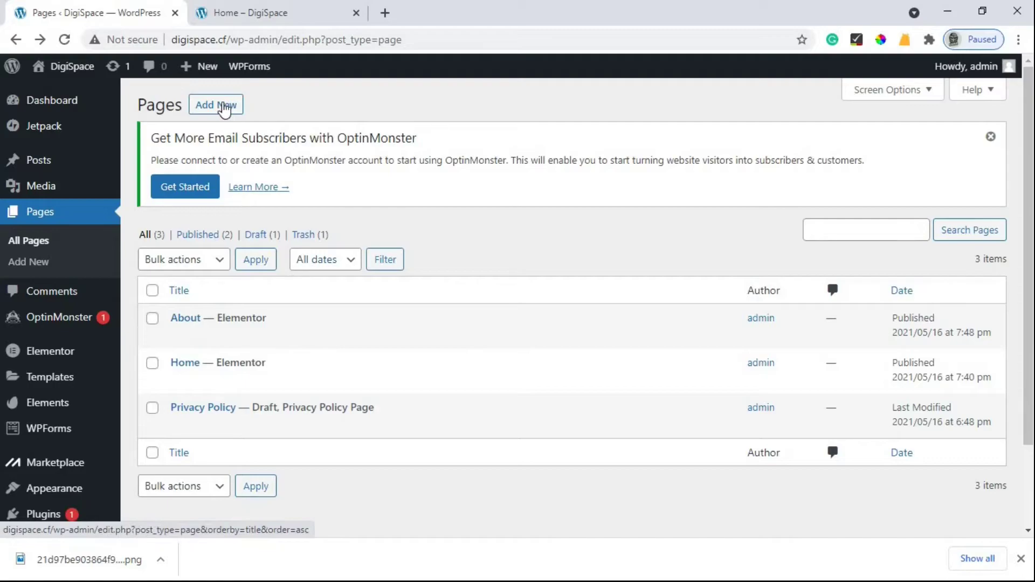
Step: Create another new page in Elementor and insert the Tech kit's Contact 2 template
left_click(224, 107)
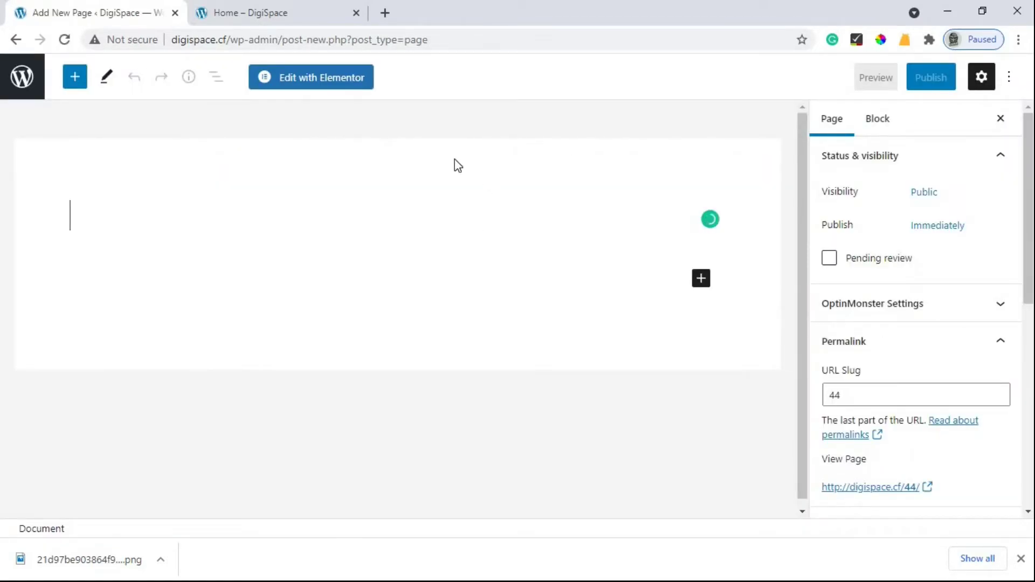
left_click(318, 78)
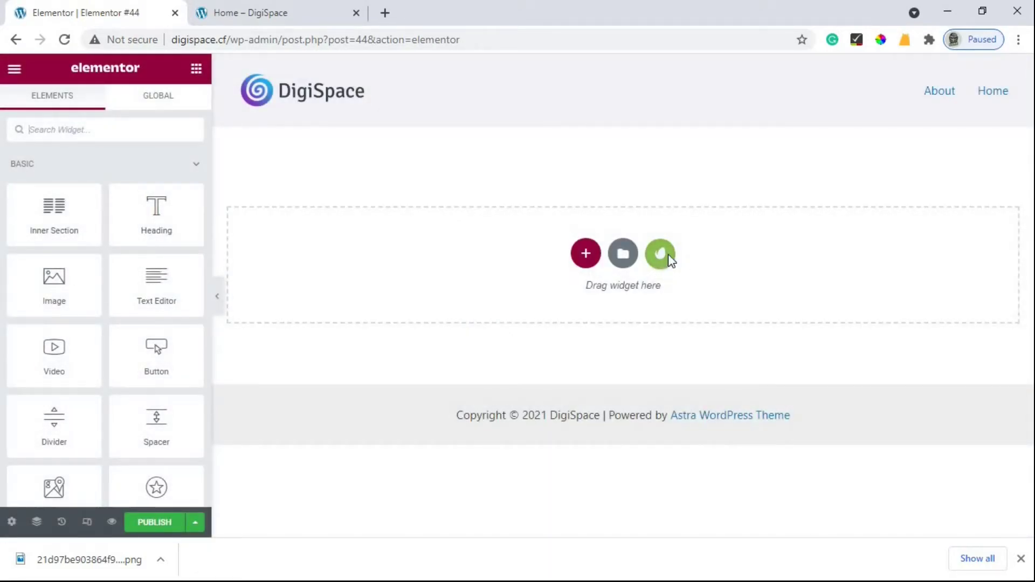
left_click(668, 254)
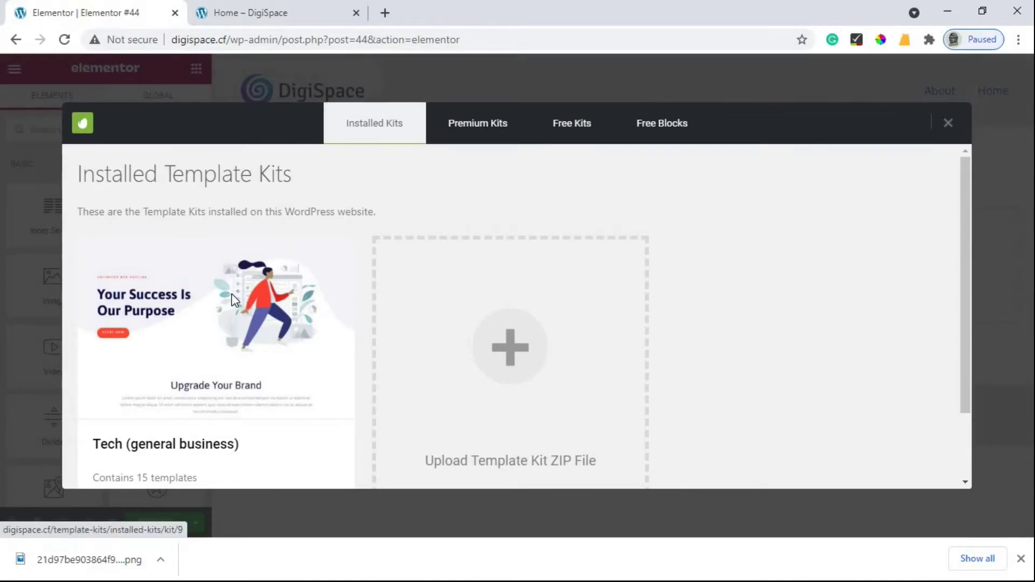
left_click(232, 293)
scroll(445, 313, "down", 12)
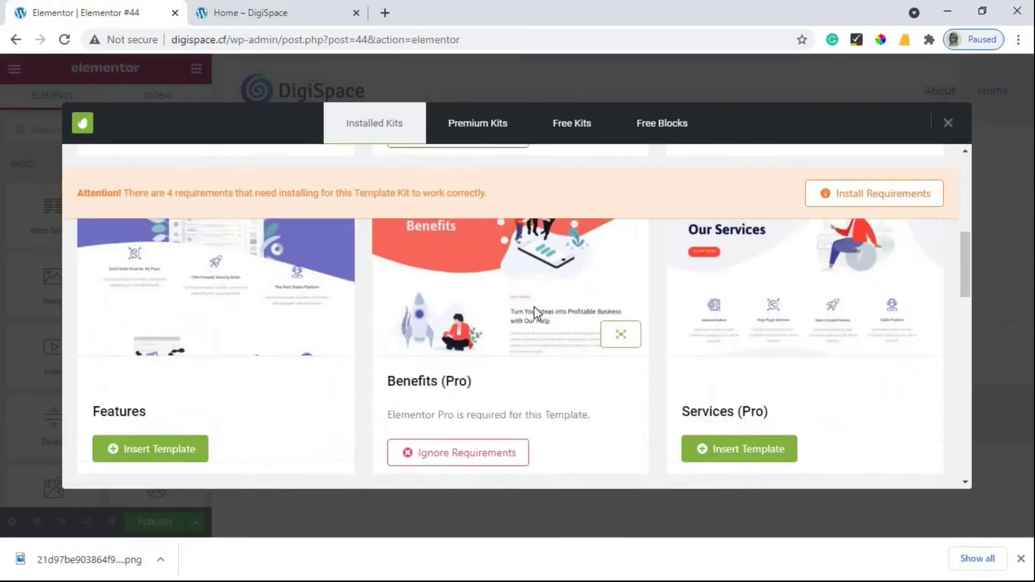
scroll(732, 374, "up", 4)
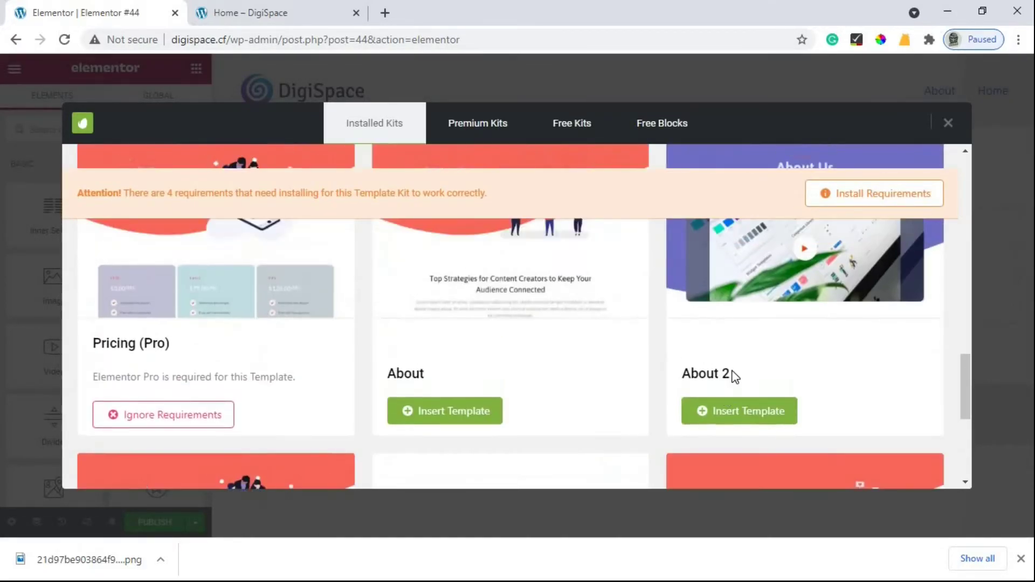
scroll(547, 346, "down", 6)
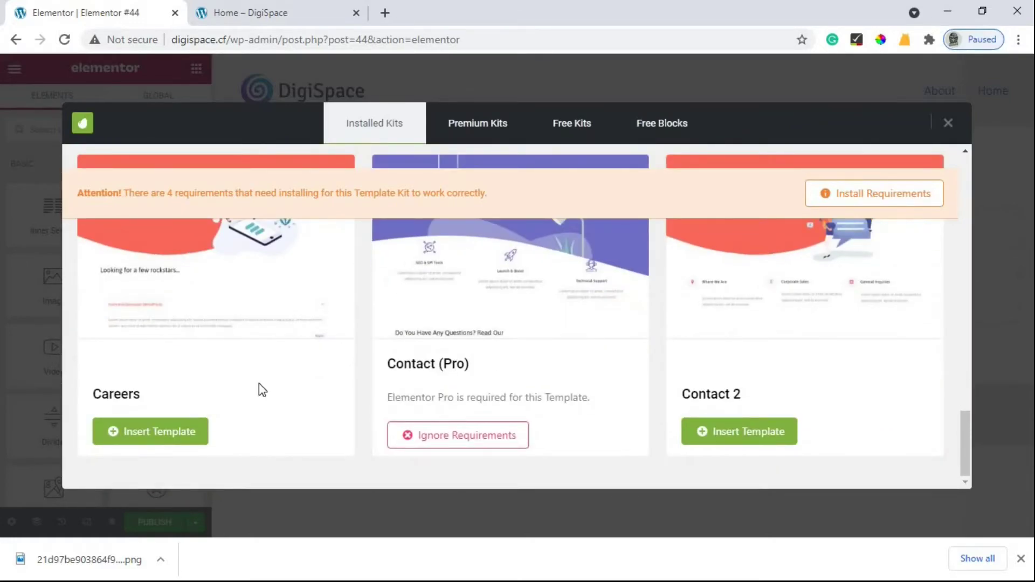
left_click(766, 432)
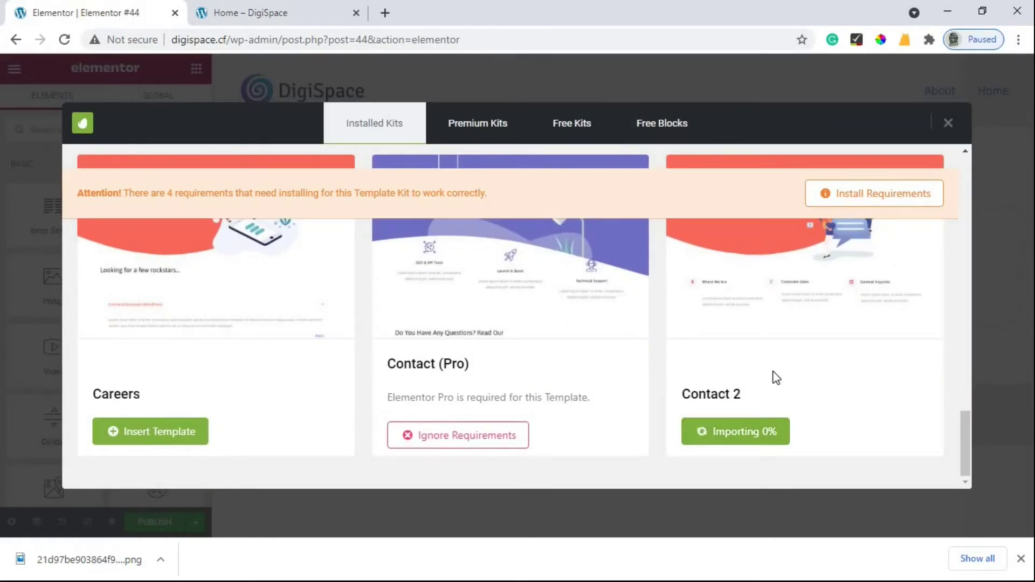
Step: Preview the Contact Us layout full width, then publish the page live
scroll(771, 363, "up", 3)
scroll(769, 361, "down", 3)
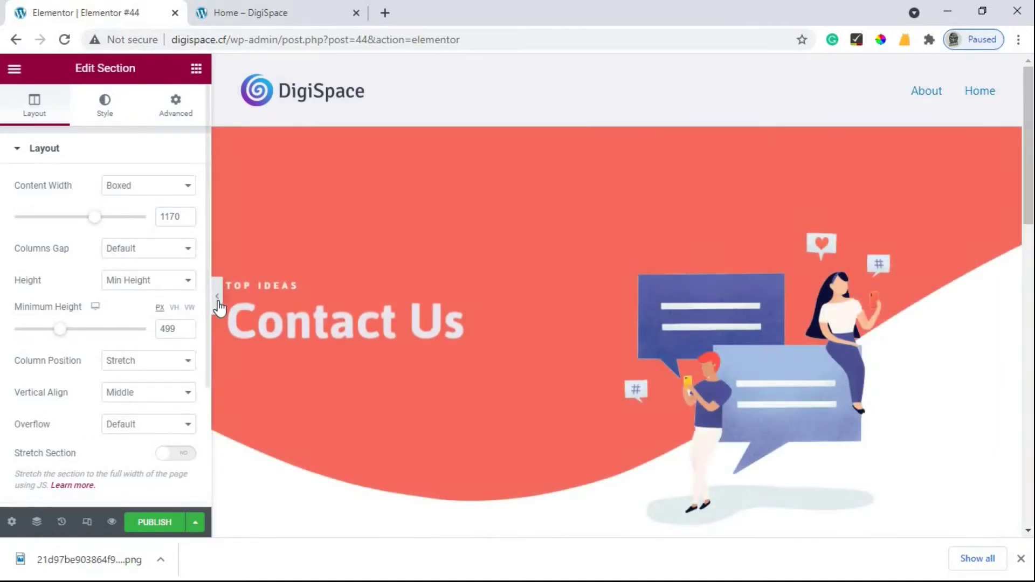
left_click(217, 296)
scroll(234, 284, "down", 12)
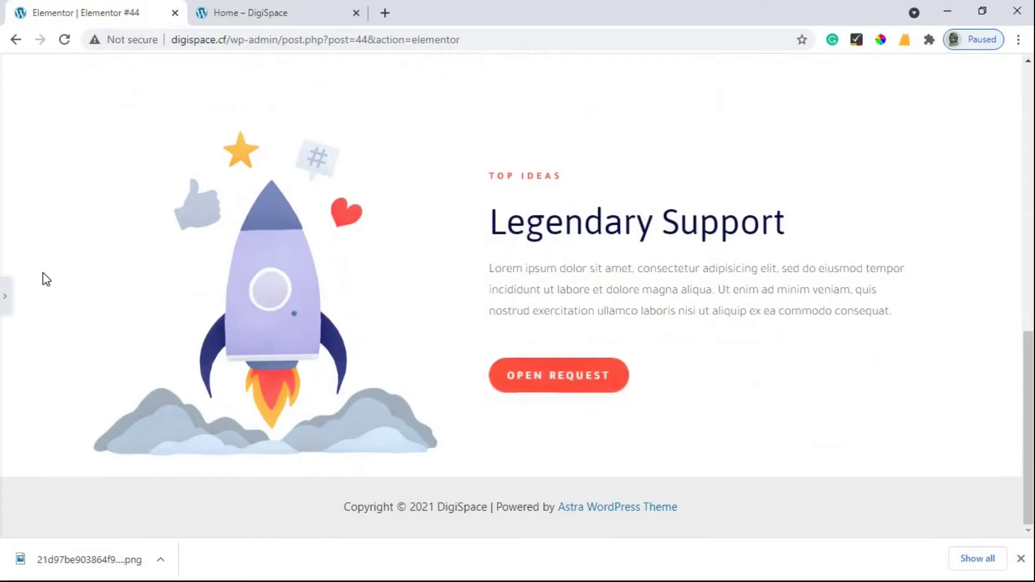
scroll(85, 298, "up", 15)
left_click(5, 296)
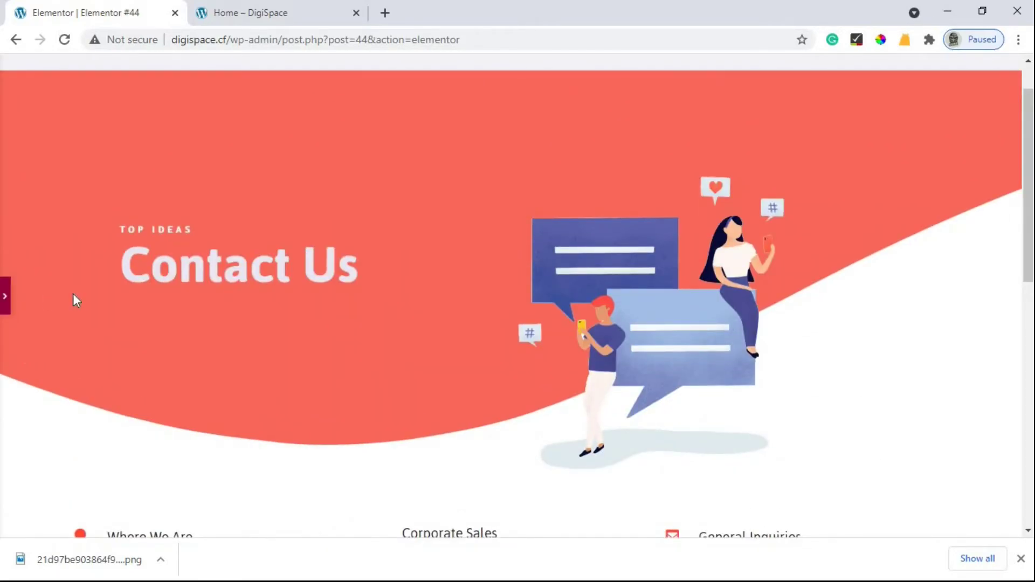
left_click(164, 526)
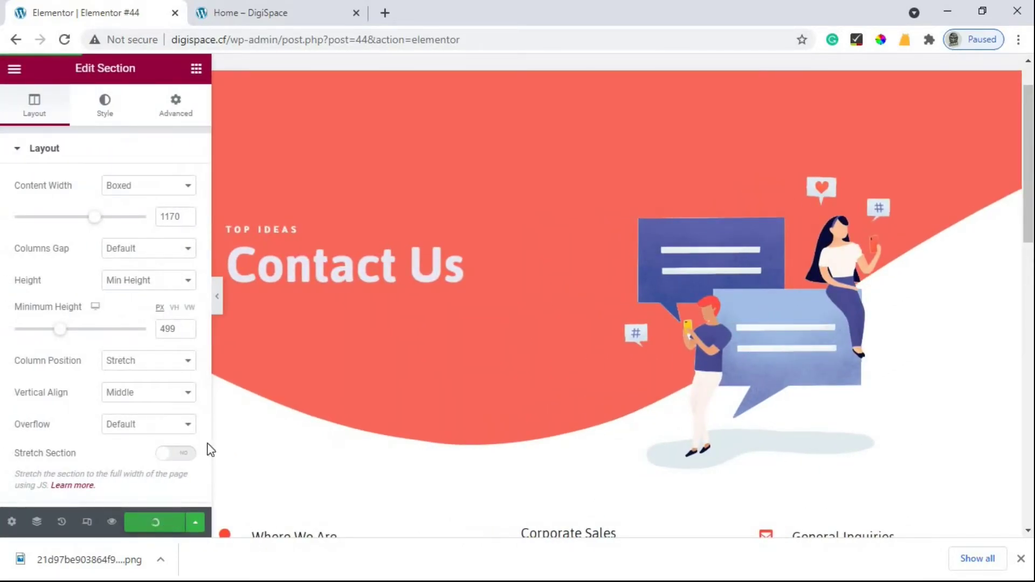
Step: Retitle Elementor #44 to Contact with slug contact and update it
left_click(16, 41)
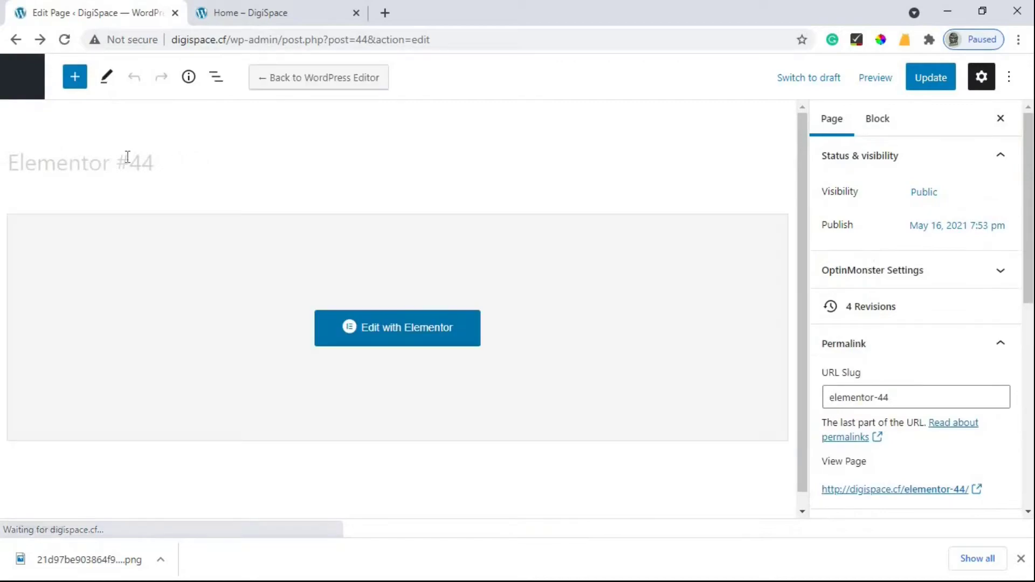
triple_click(53, 168)
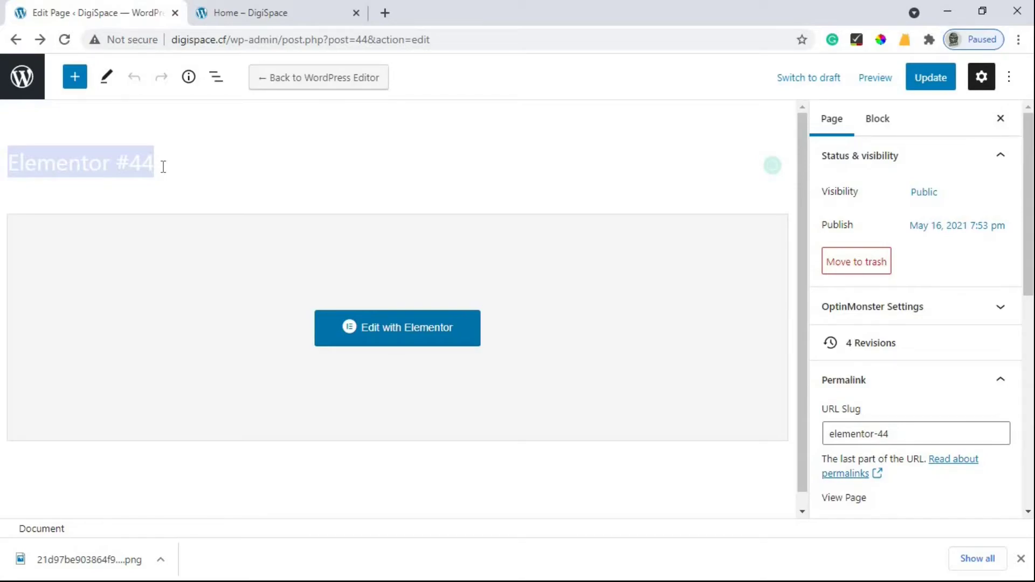
type("Contact")
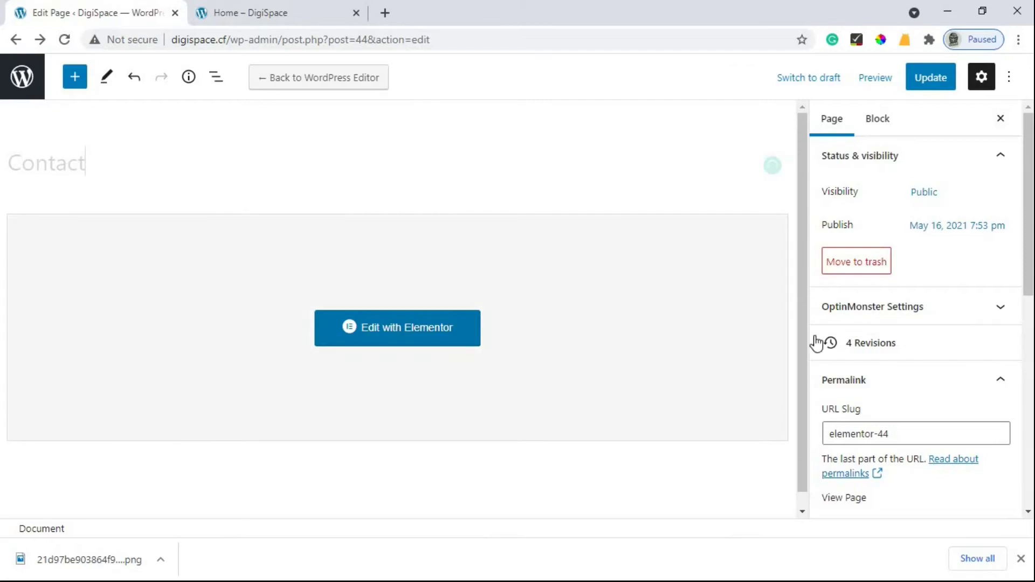
left_click(826, 439)
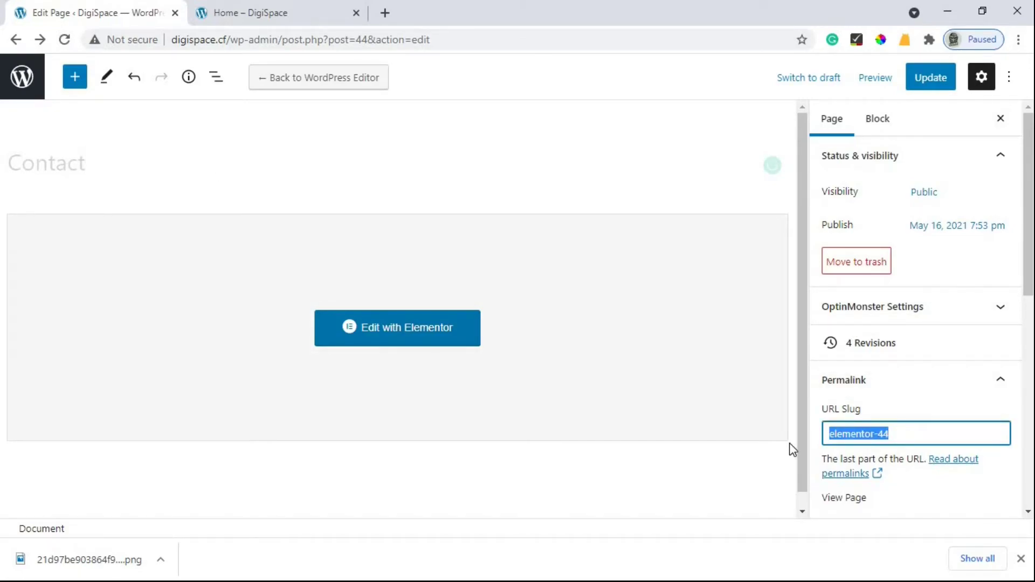
type("contact")
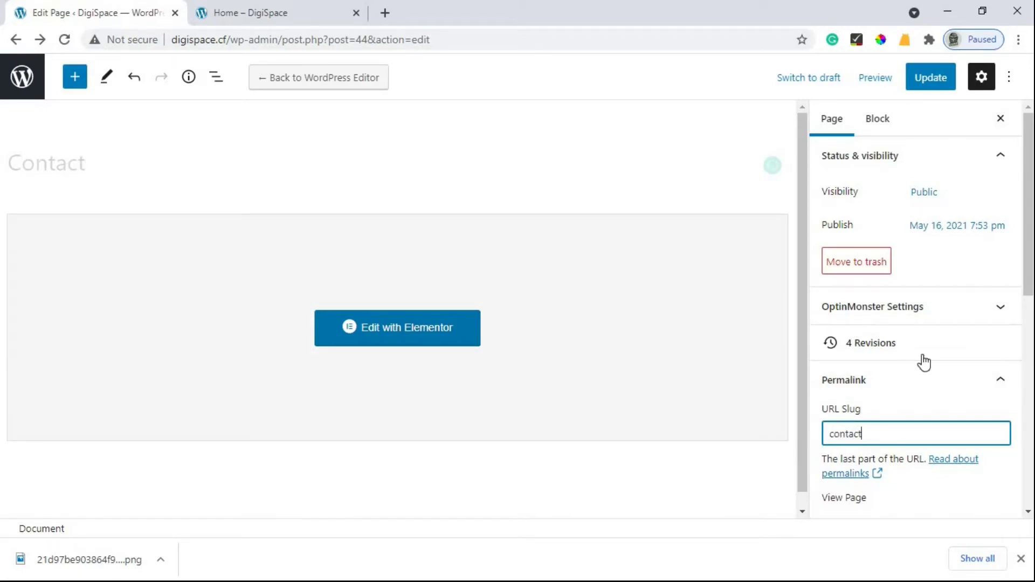
left_click(948, 85)
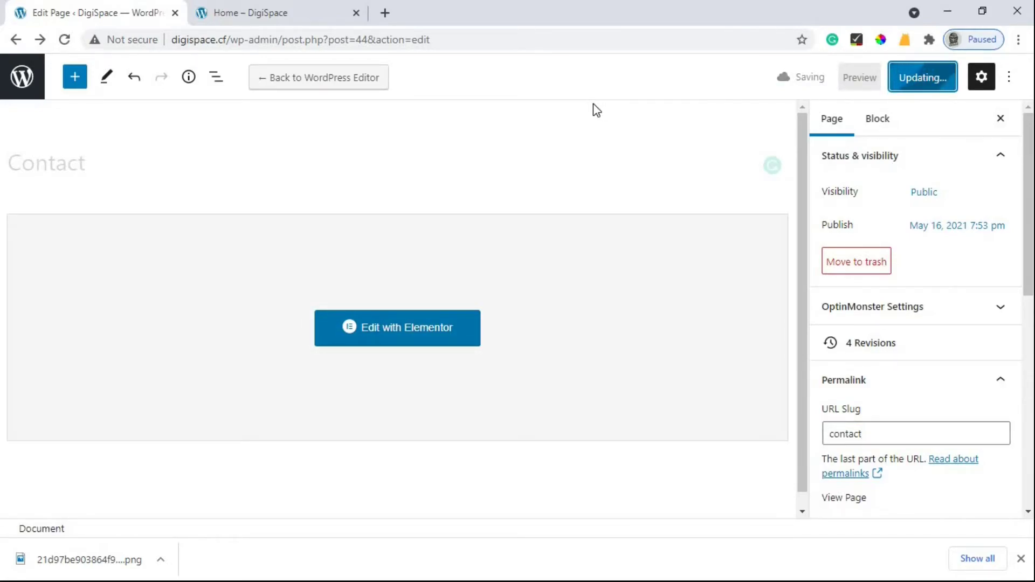
Step: Reload the live Home page to confirm Contact appears in the header menu
left_click(16, 40)
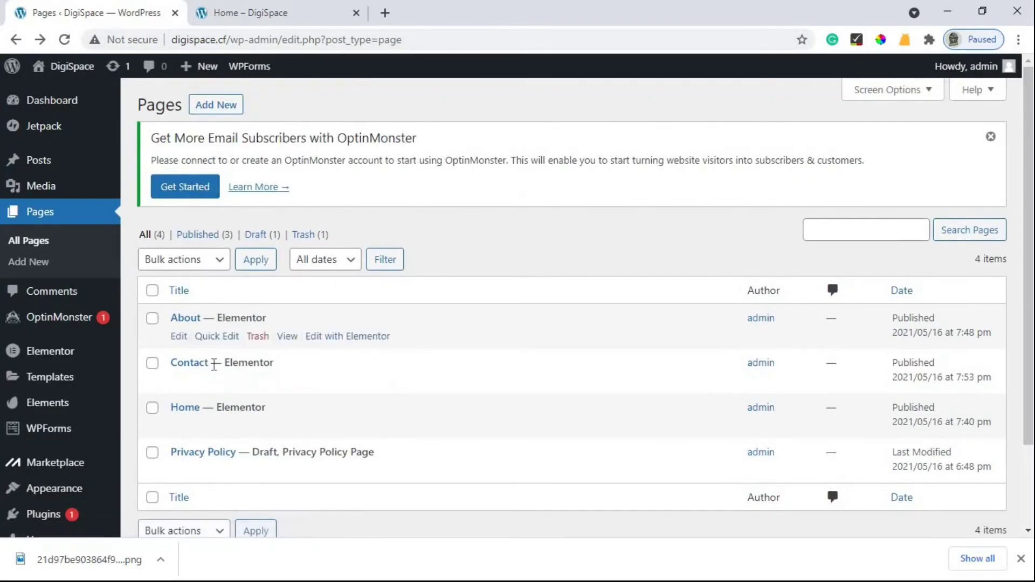
left_click(241, 13)
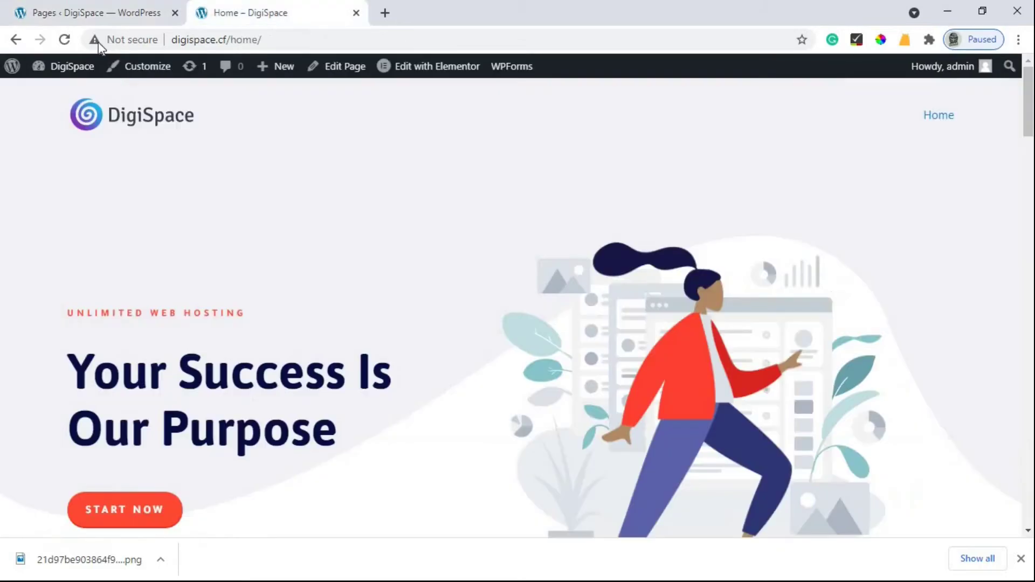
left_click(66, 40)
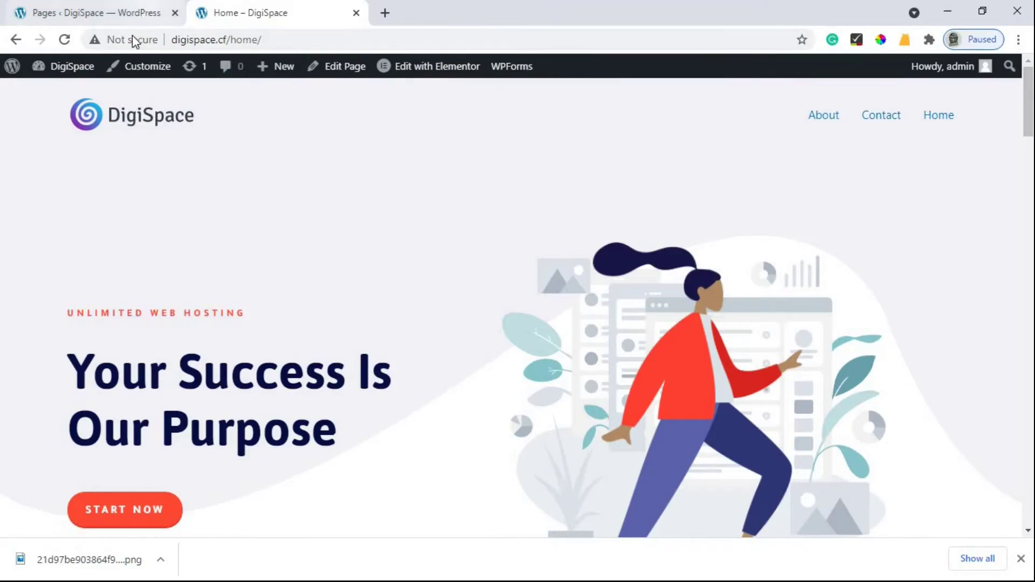
Step: Go back to the admin Dashboard and open the menu management screen
left_click(134, 13)
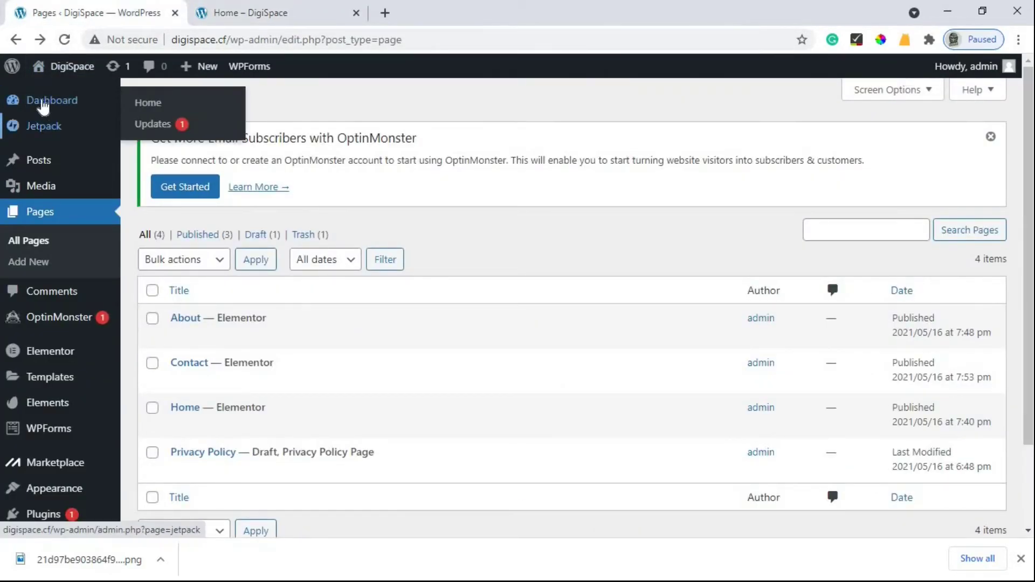
left_click(43, 105)
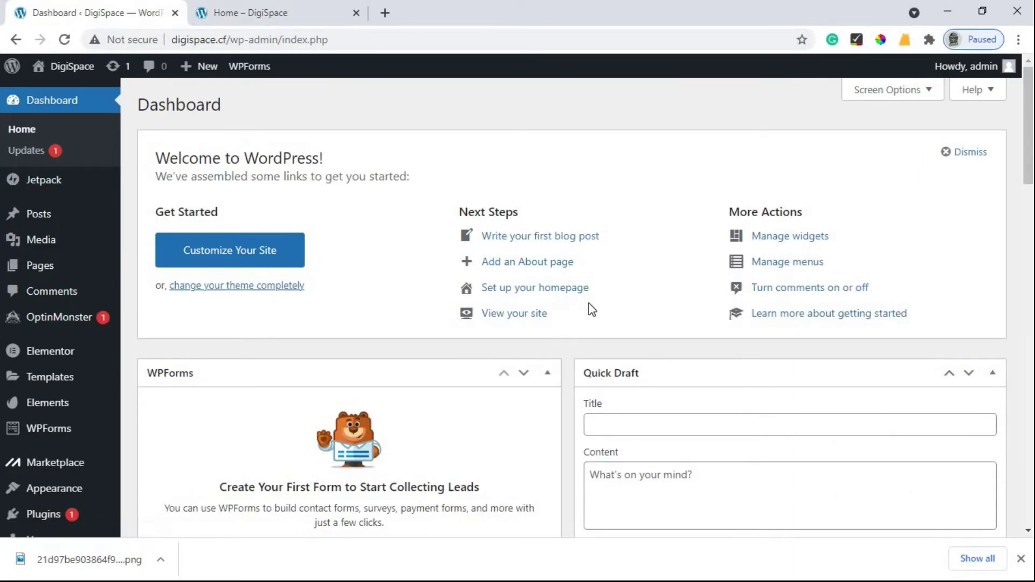
left_click(788, 264)
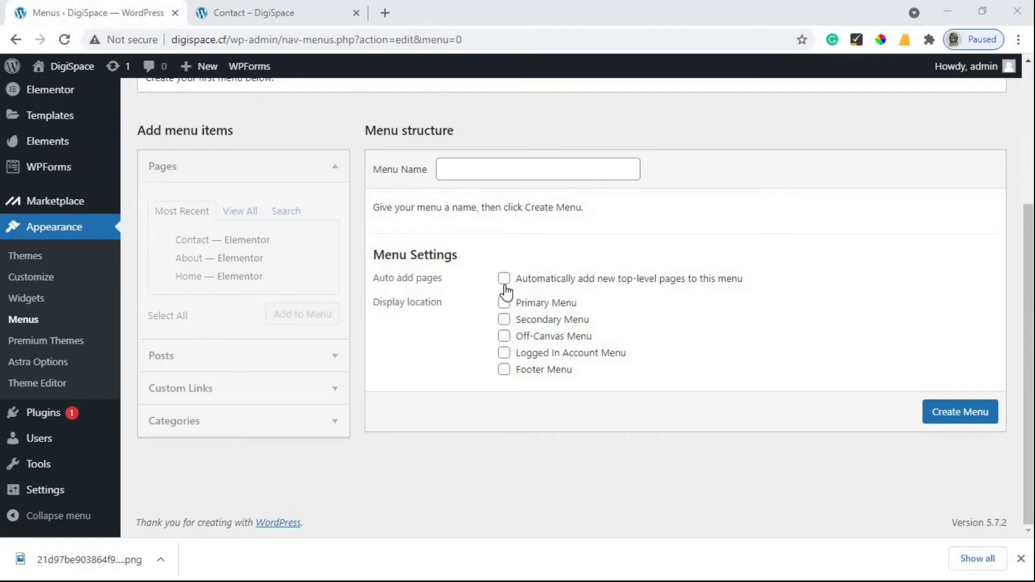
Step: Create Main Menu with auto-add top-level pages enabled and the Primary Menu location ticked
left_click(457, 176)
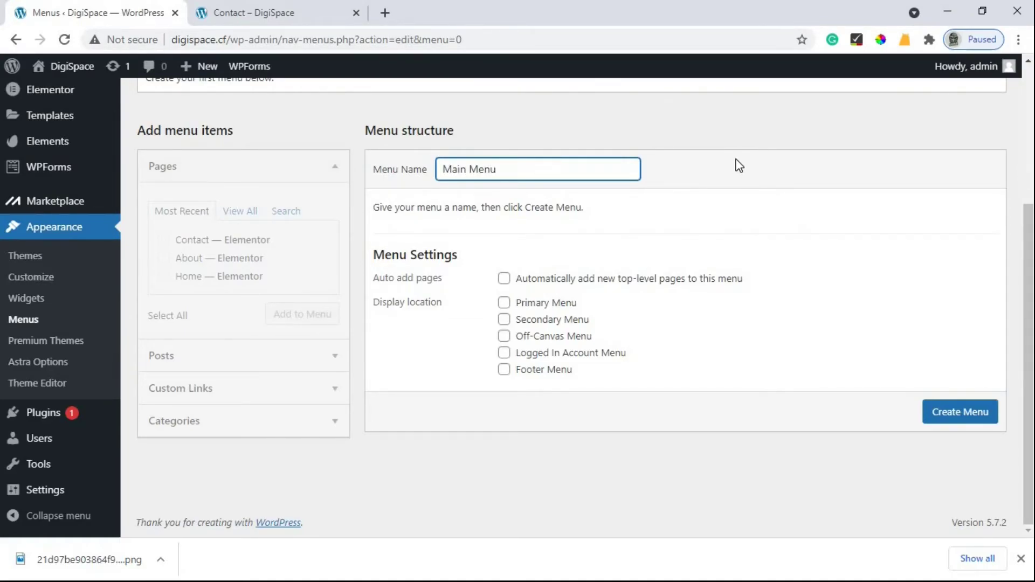
left_click(537, 293)
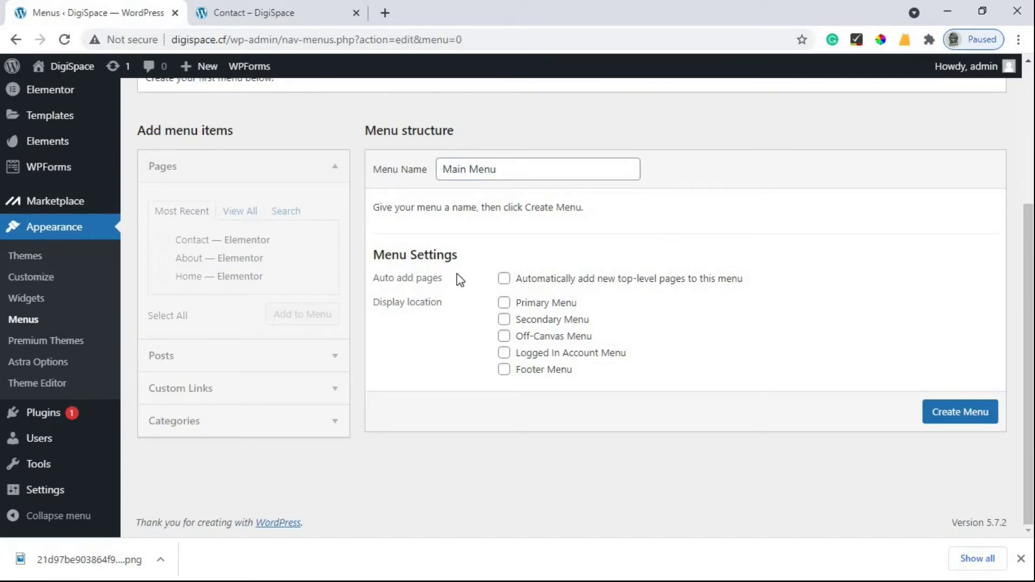
left_click(503, 279)
left_click(507, 306)
left_click(962, 414)
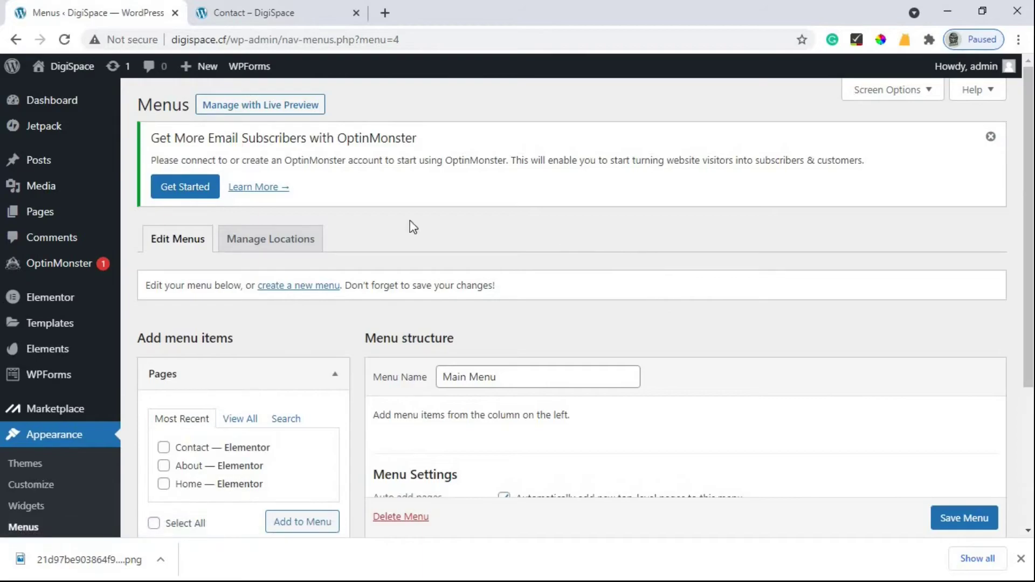
scroll(593, 242, "down", 5)
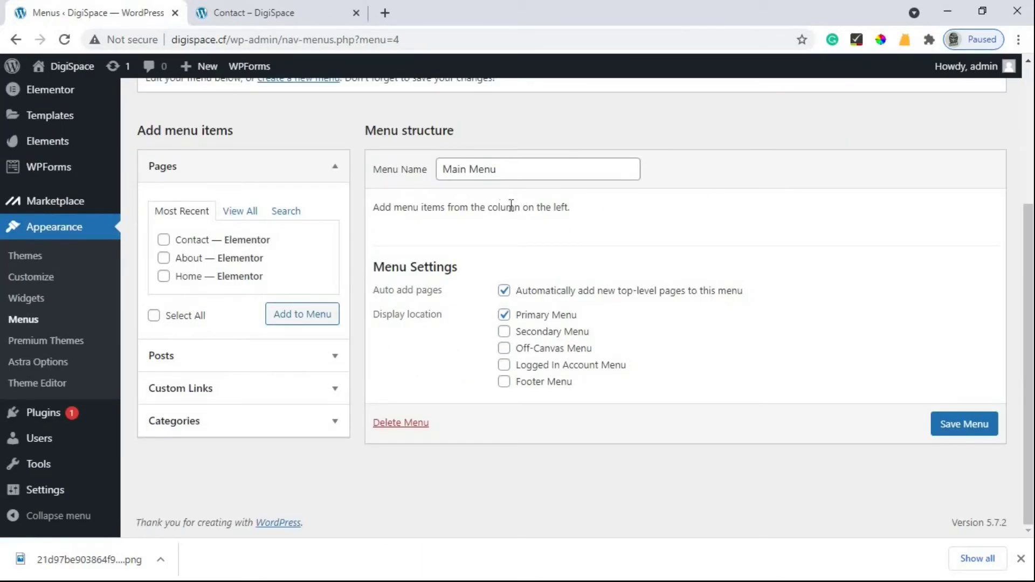
Step: Add the Home, About and Contact pages to Main Menu
left_click(164, 276)
left_click(163, 257)
left_click(163, 240)
left_click(287, 313)
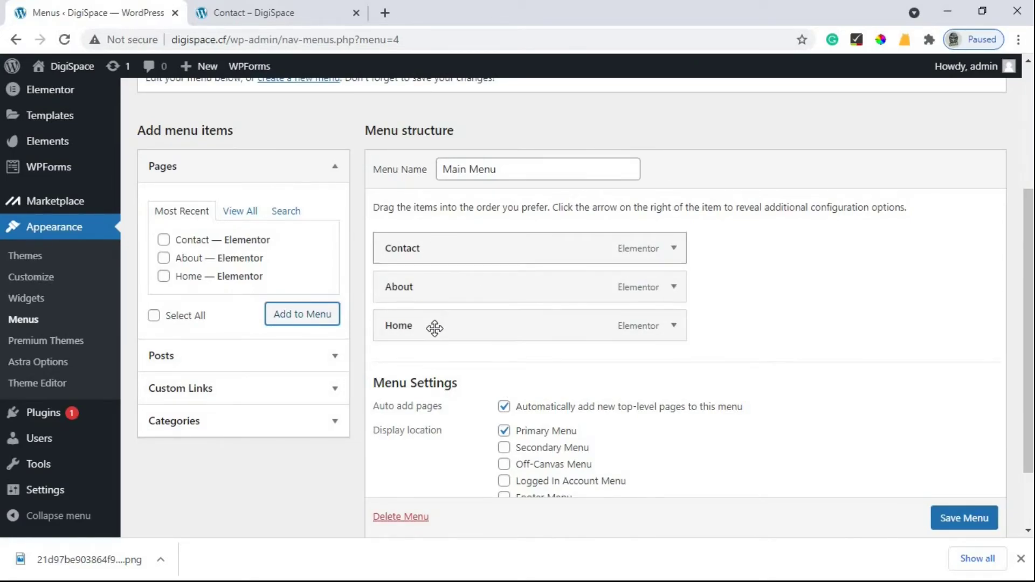
Step: Reorder the menu items to Home, About, Contact and save the menu
left_click_drag(428, 336, 422, 254)
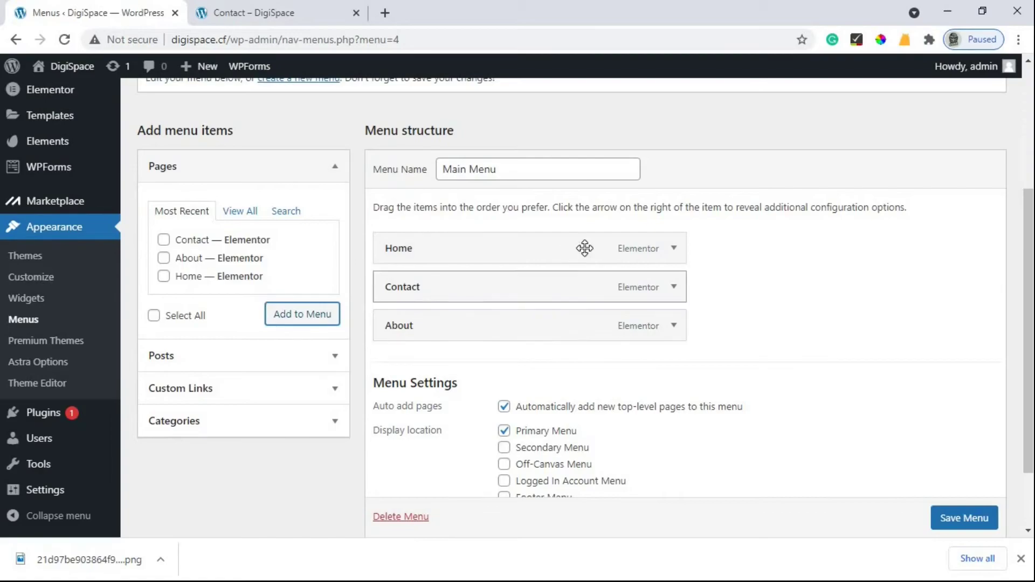
left_click_drag(451, 329, 448, 291)
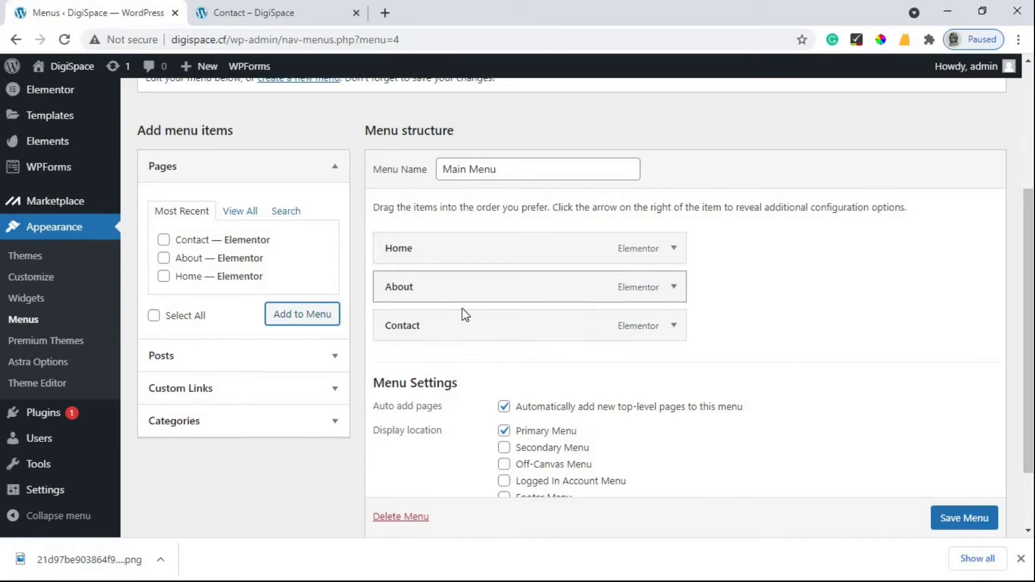
scroll(962, 514, "down", 1)
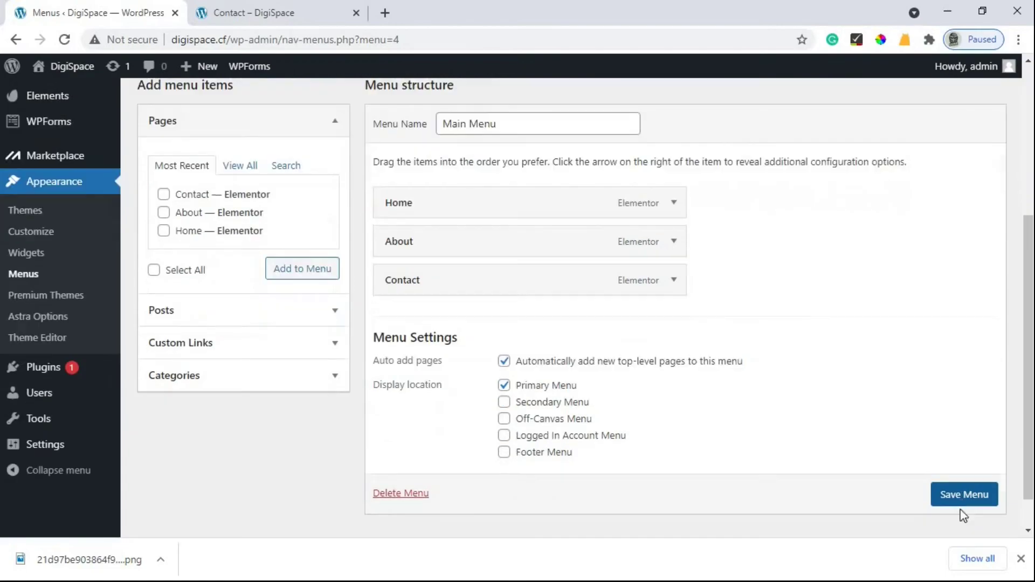
left_click(963, 504)
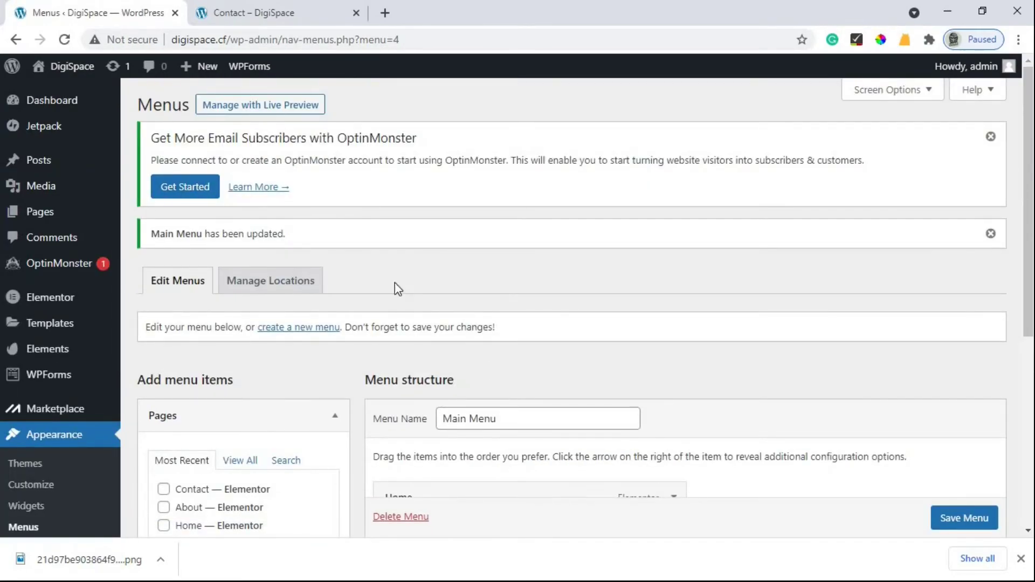
scroll(335, 326, "down", 4)
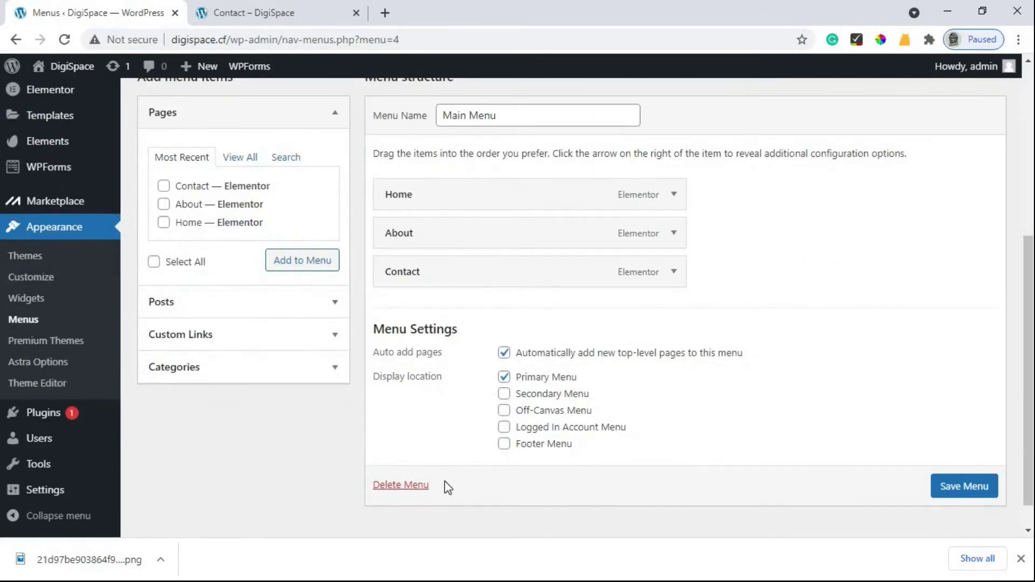
scroll(348, 449, "up", 5)
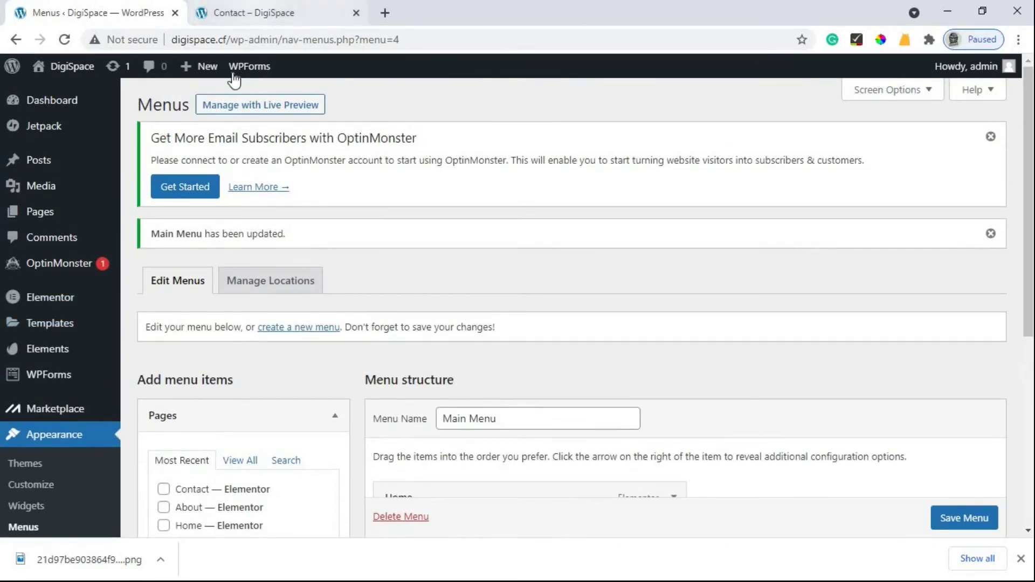
left_click(254, 13)
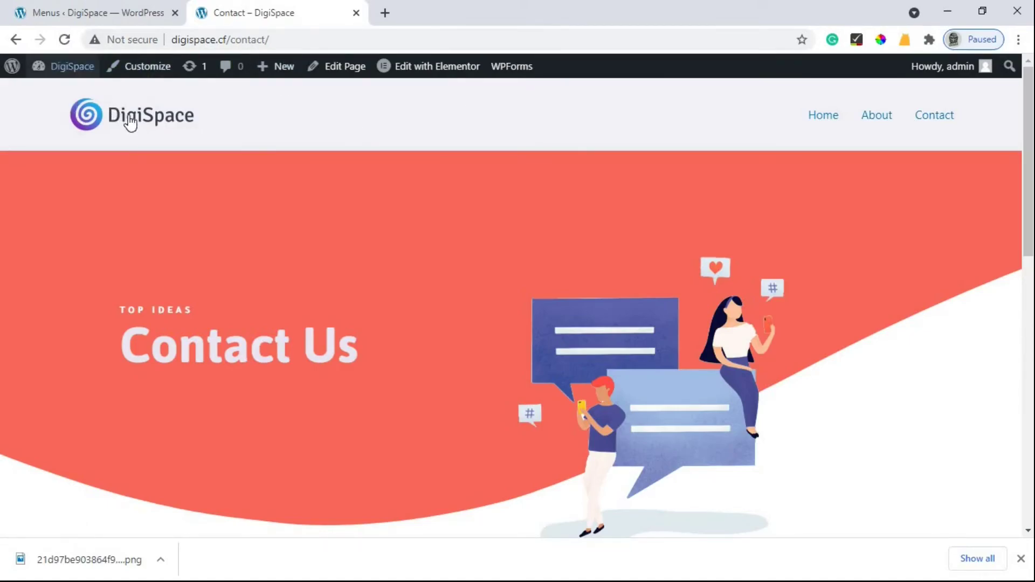
Step: Check the live front page's Home, About, Contact menu, then open the admin Dashboard
left_click(186, 128)
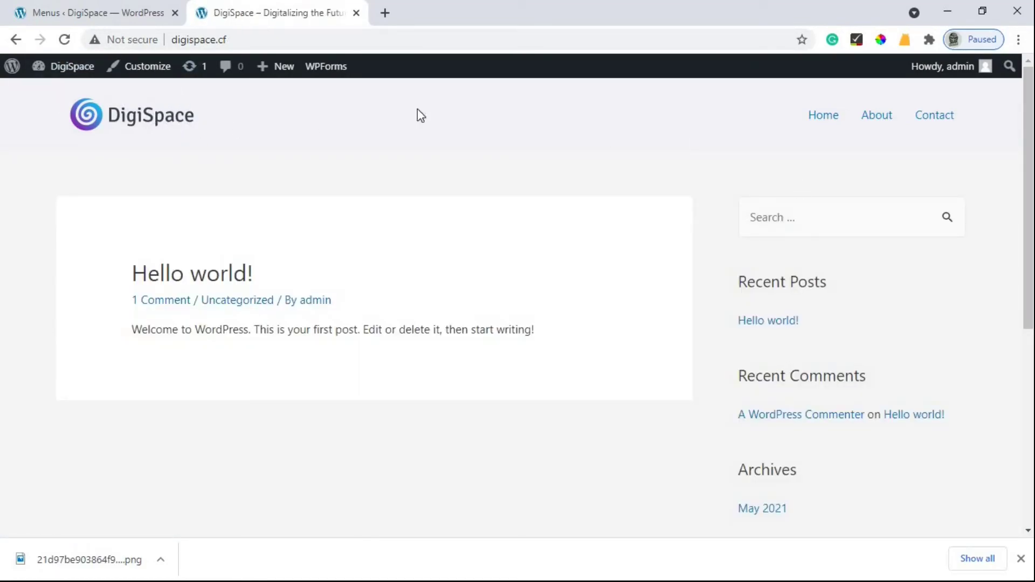
scroll(261, 345, "down", 6)
scroll(322, 344, "up", 6)
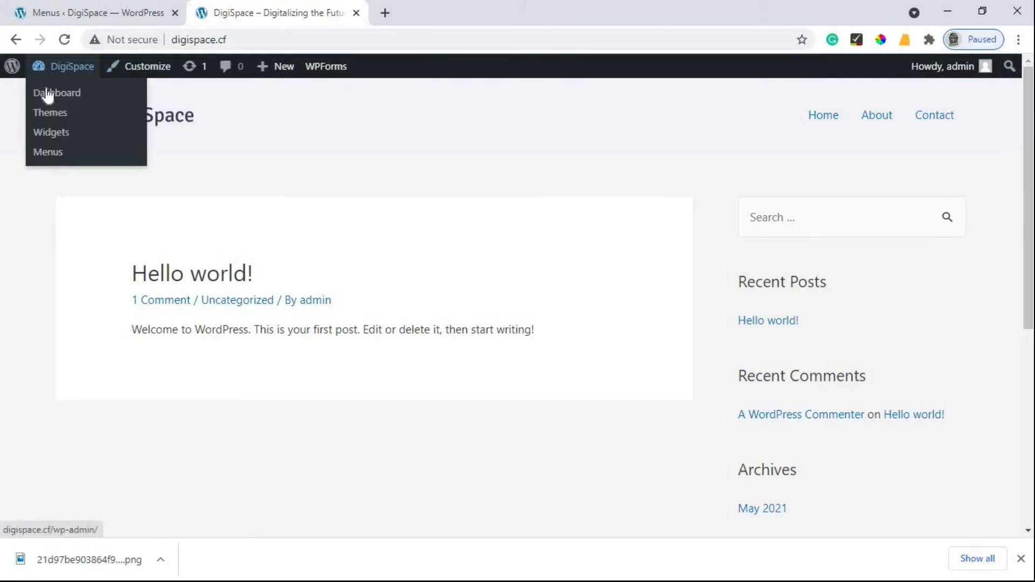
left_click(52, 93)
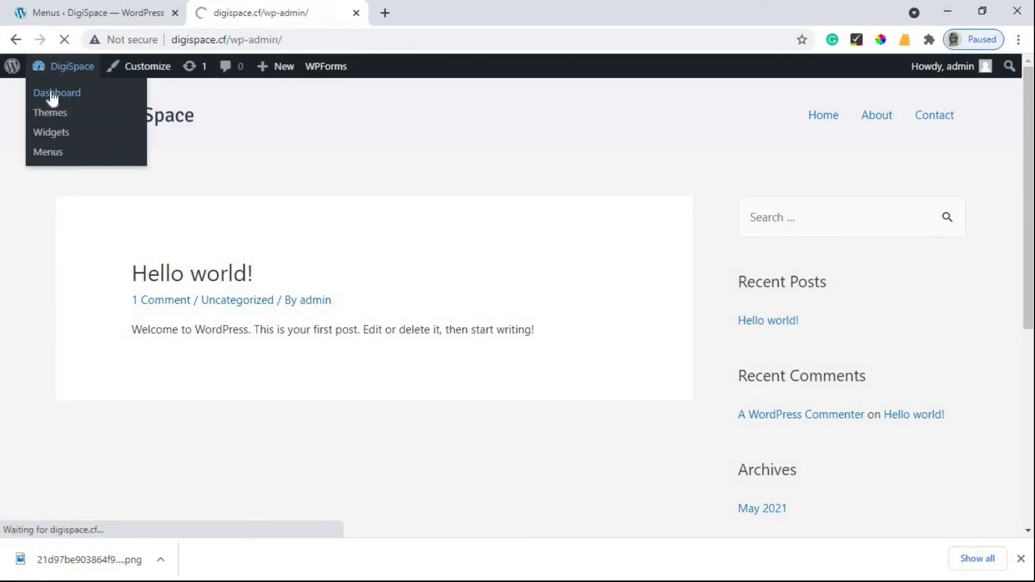
scroll(55, 264, "down", 10)
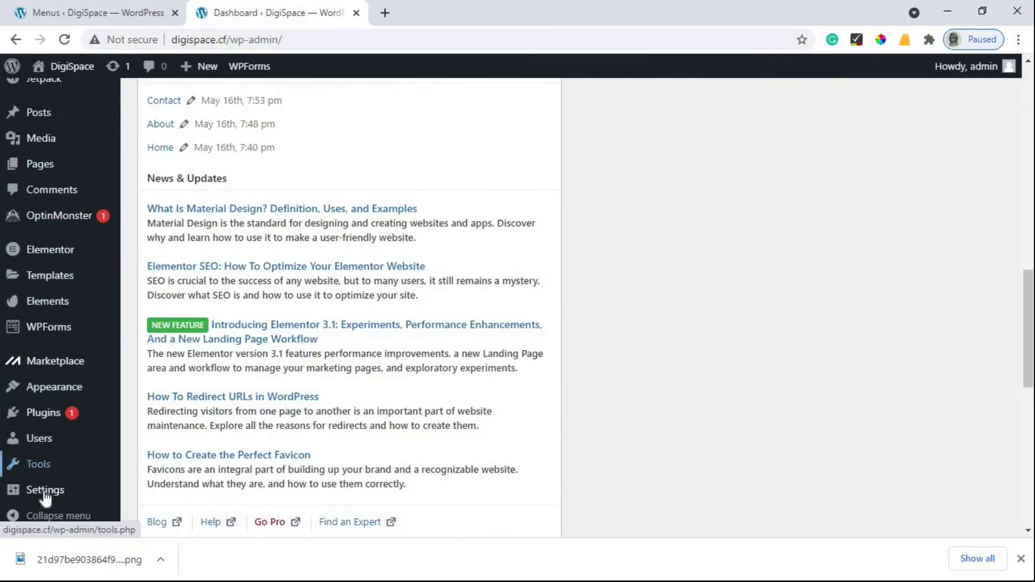
mouse_move(83, 494)
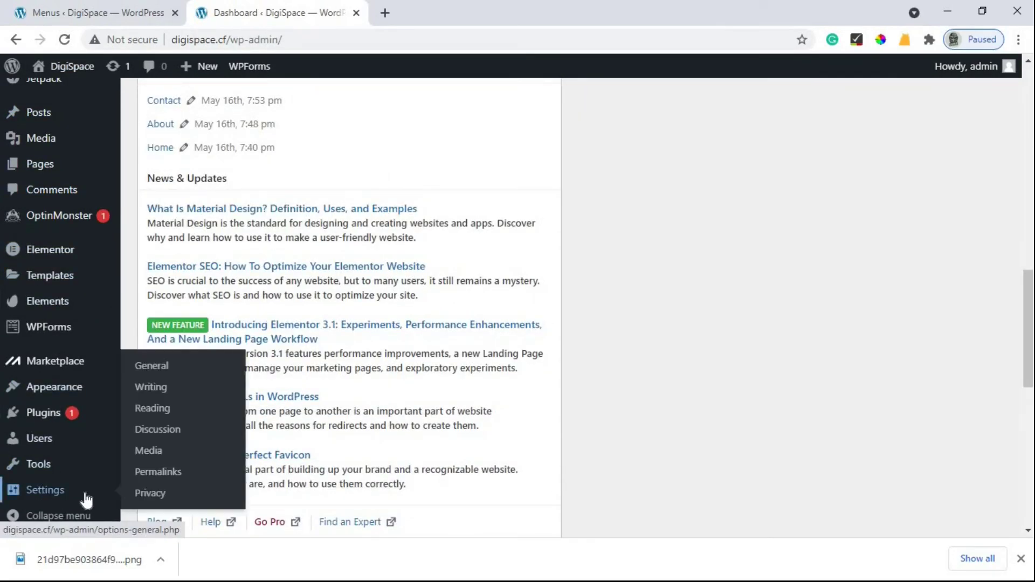
Step: In Reading Settings, set the homepage to the static Home page and save
left_click(154, 410)
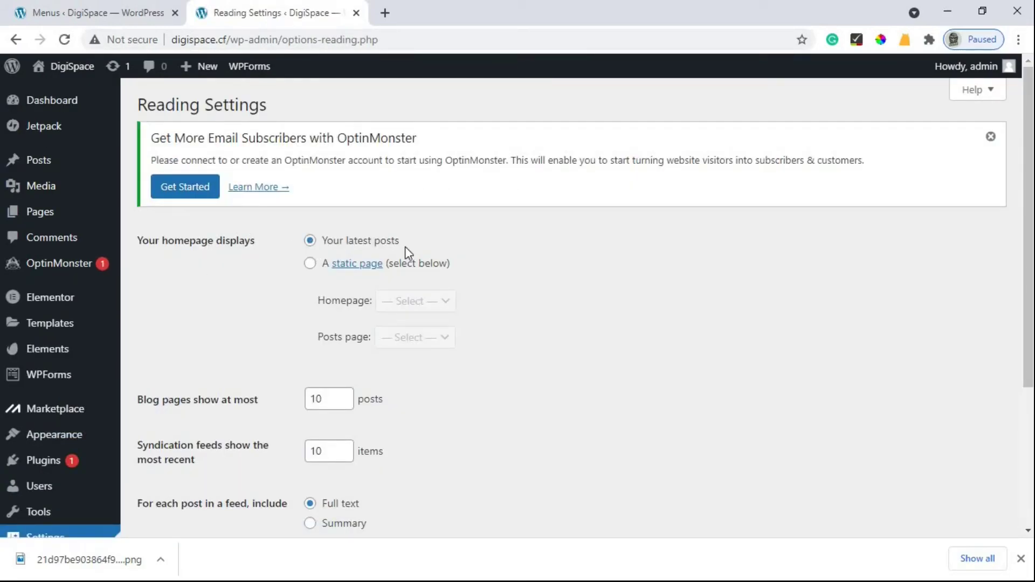
left_click(310, 264)
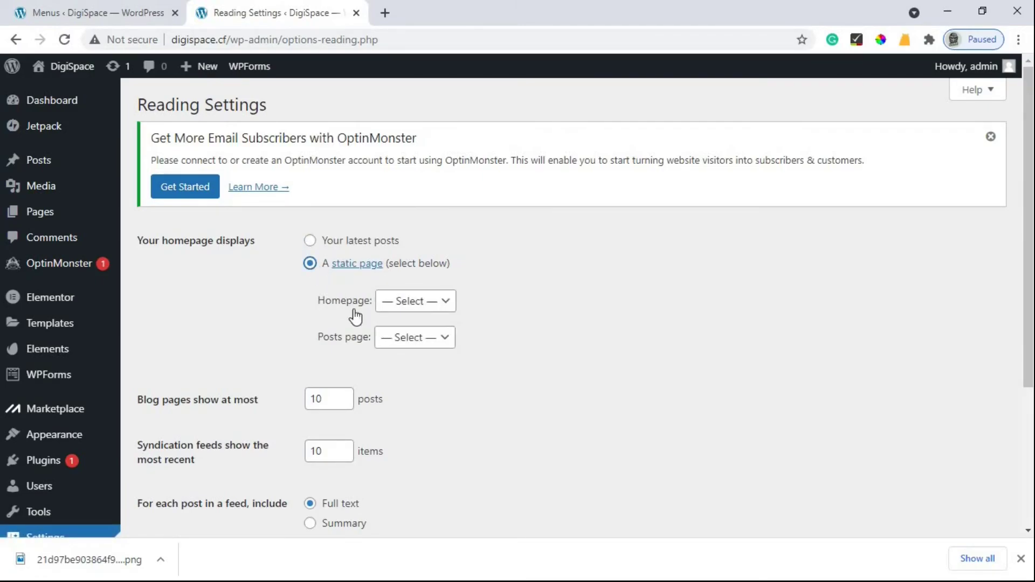
left_click(426, 312)
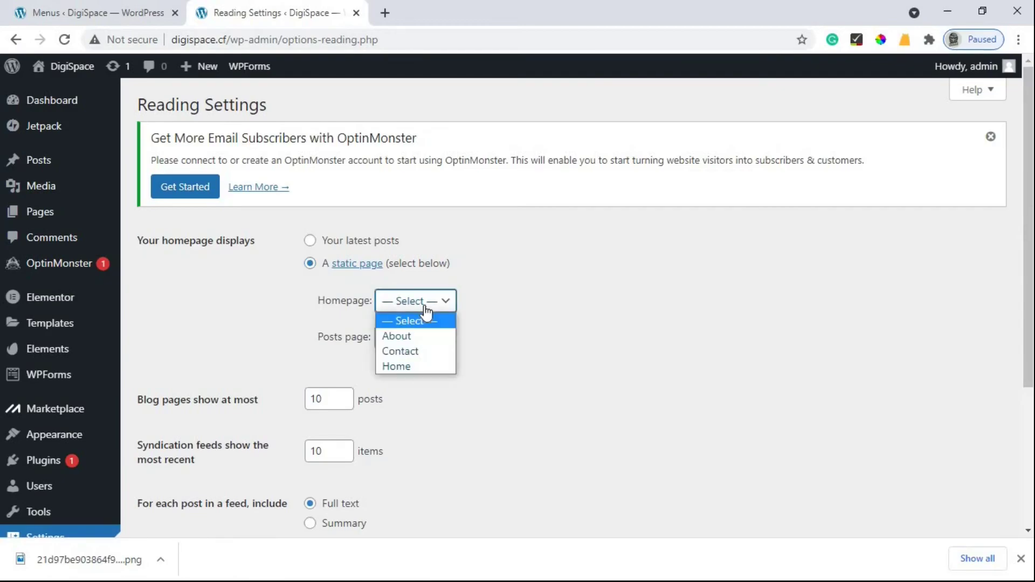
left_click(406, 368)
scroll(423, 363, "down", 3)
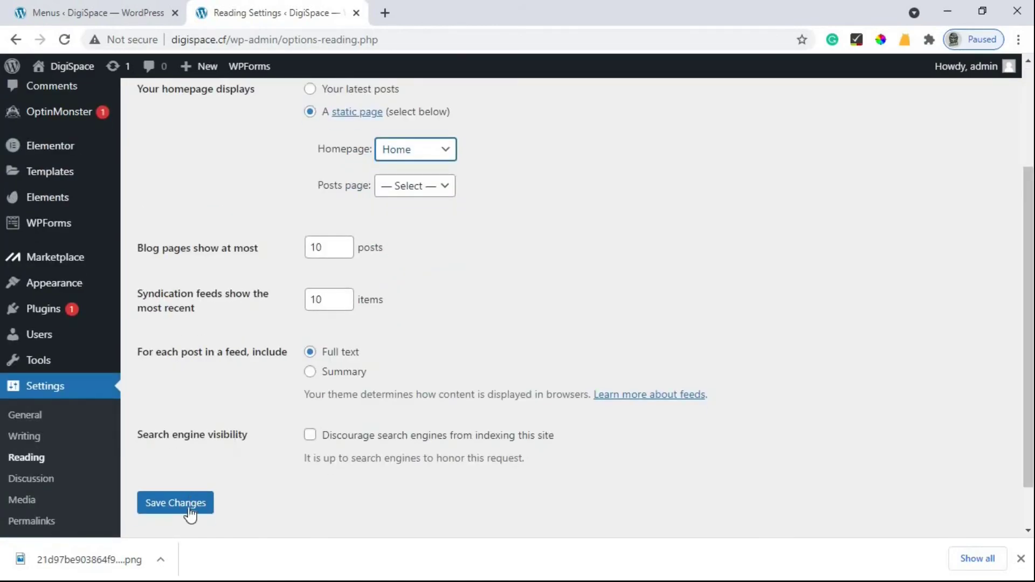
left_click(195, 506)
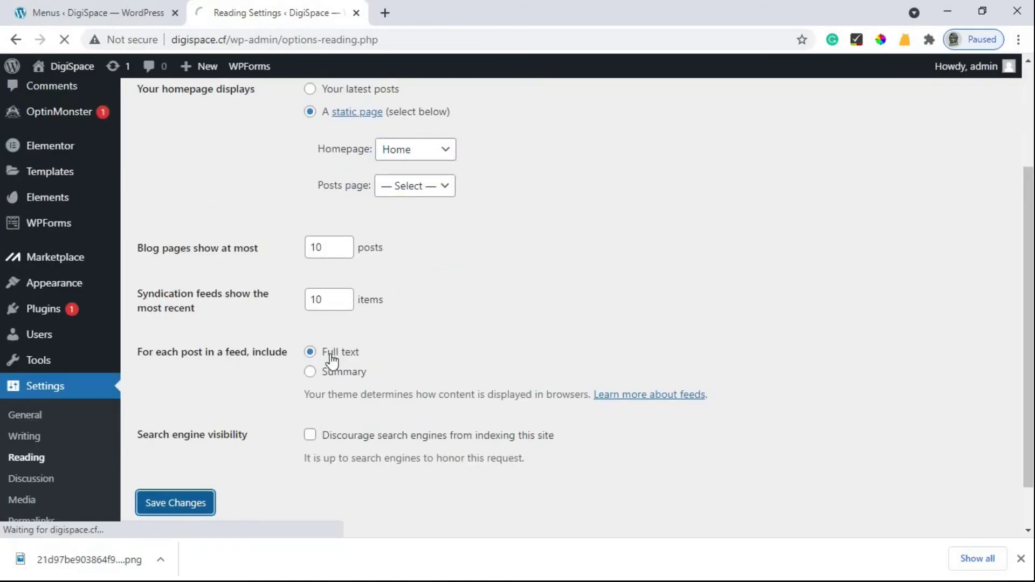
left_click(111, 8)
Step: Open the live DigiSpace site in a new tab and scroll through its homepage
mouse_move(59, 69)
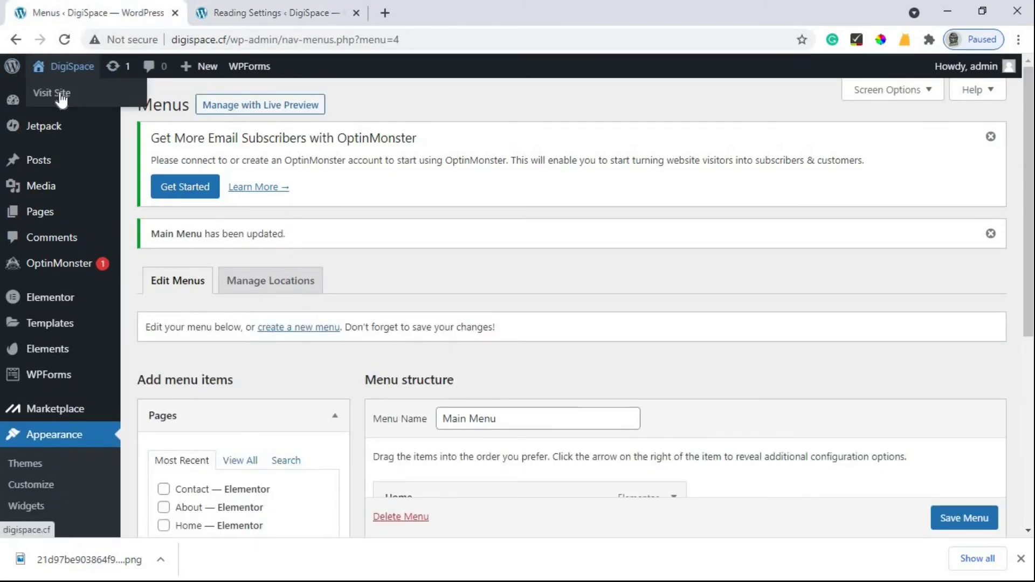
right_click(67, 93)
left_click(104, 103)
left_click_drag(338, 7, 550, 7)
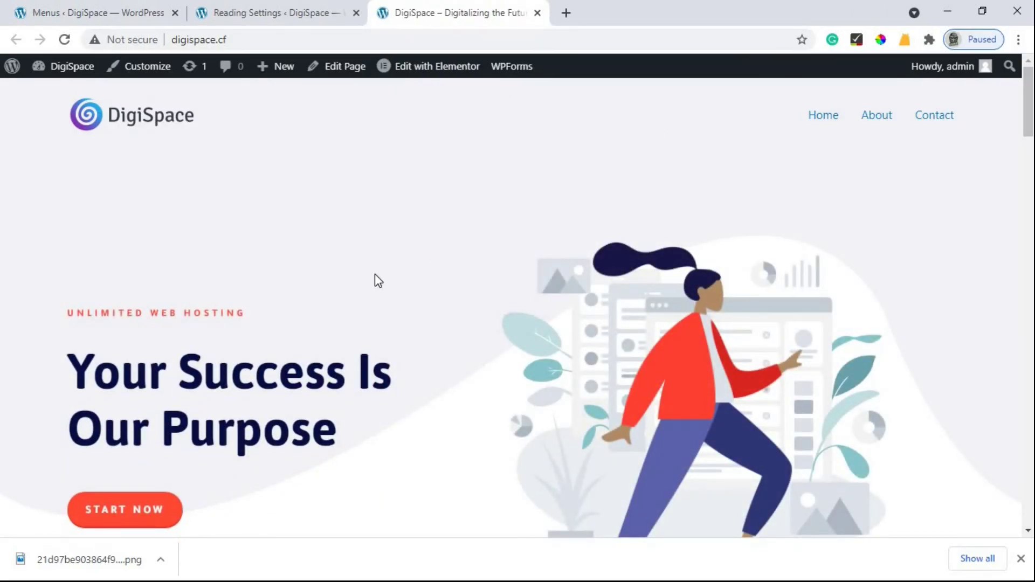
scroll(374, 274, "down", 8)
scroll(376, 276, "down", 11)
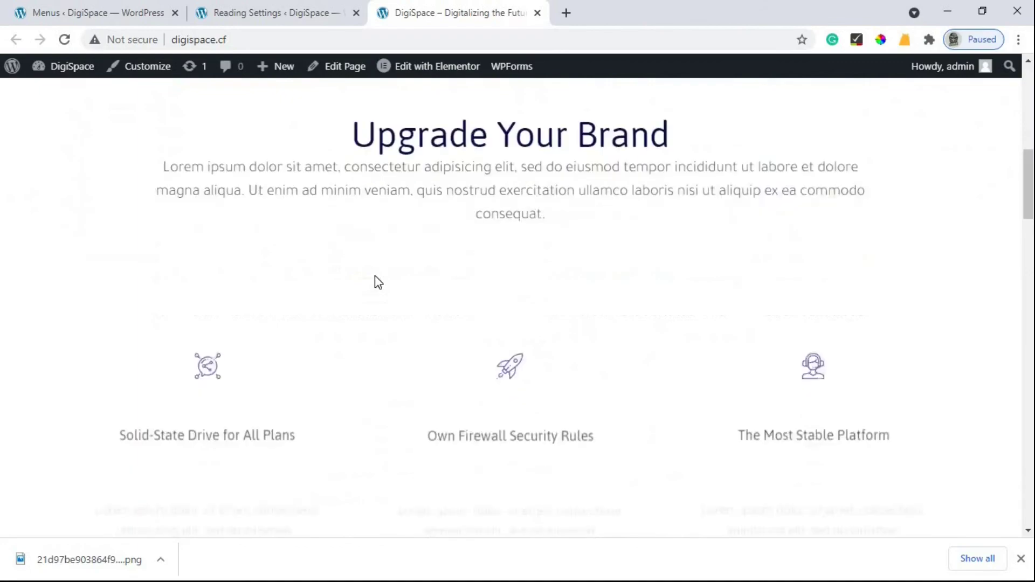
scroll(372, 278, "down", 15)
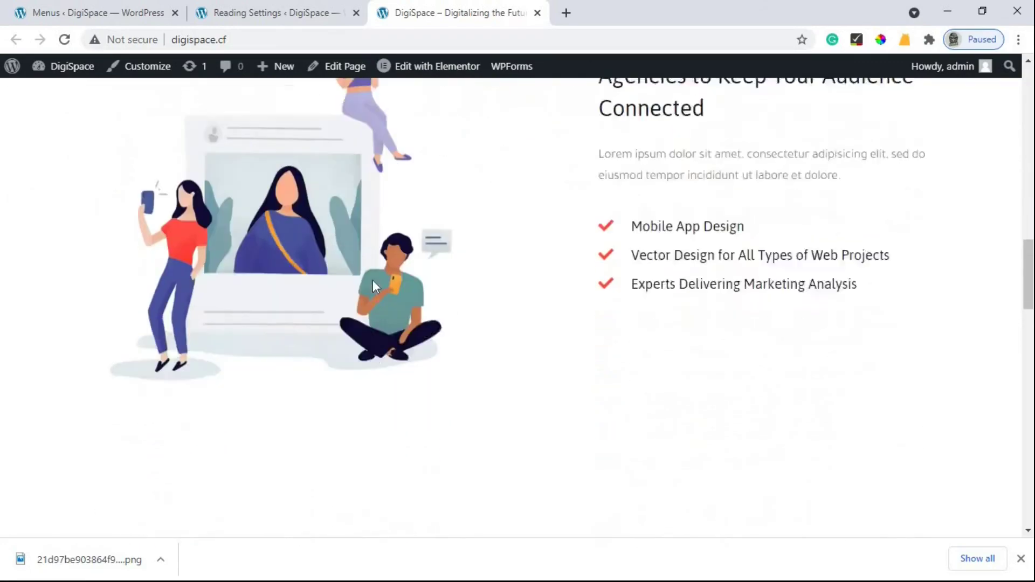
scroll(366, 299, "down", 10)
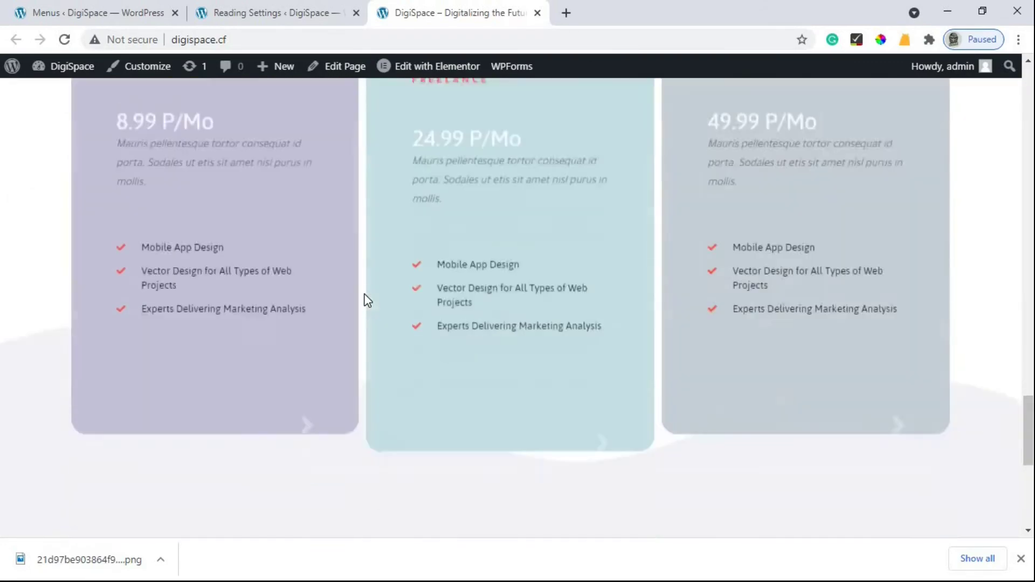
scroll(471, 346, "up", 20)
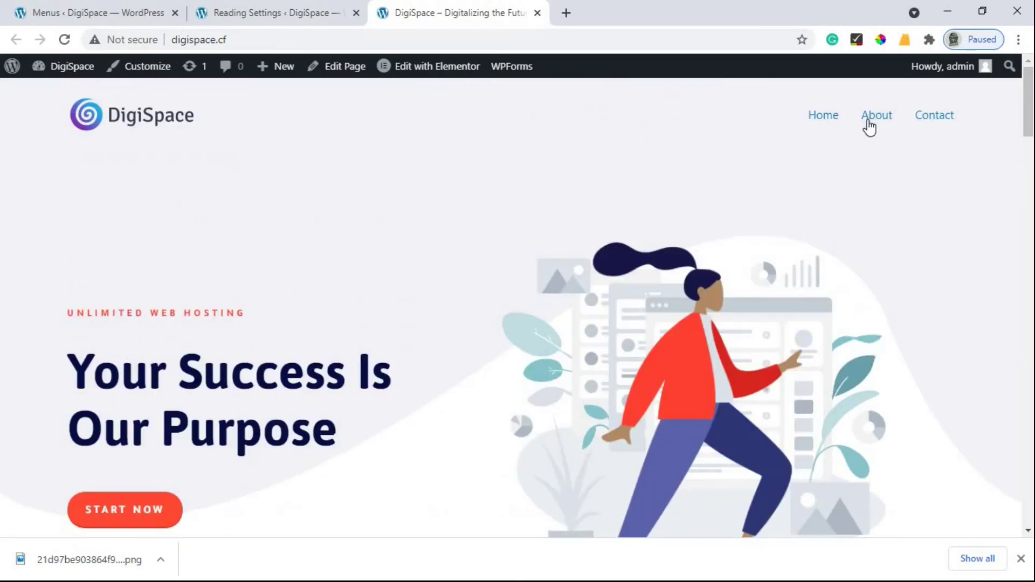
Step: Load the About page from the menu, scroll through it, then return to Home
left_click(869, 128)
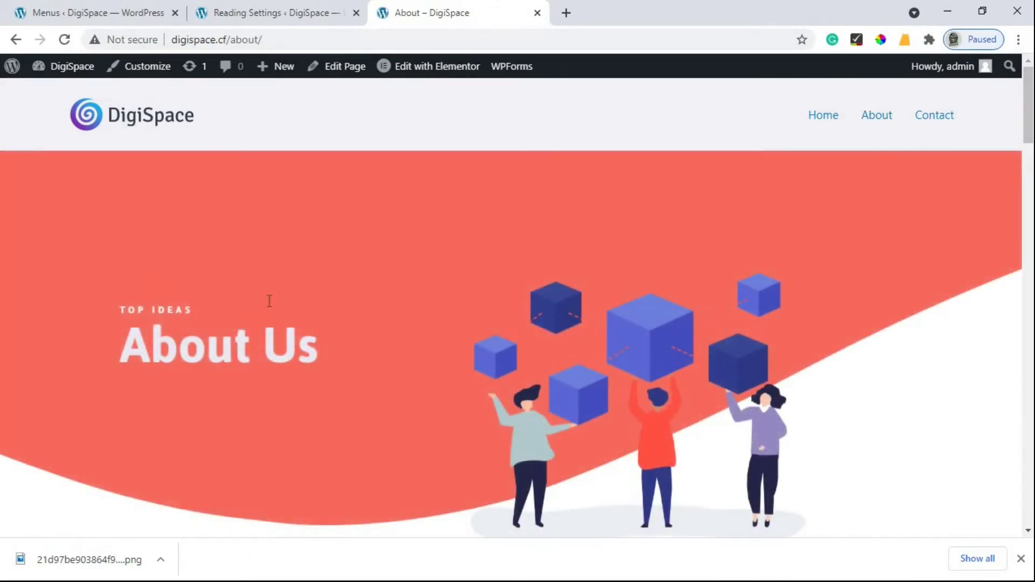
scroll(672, 247, "down", 5)
scroll(662, 260, "down", 10)
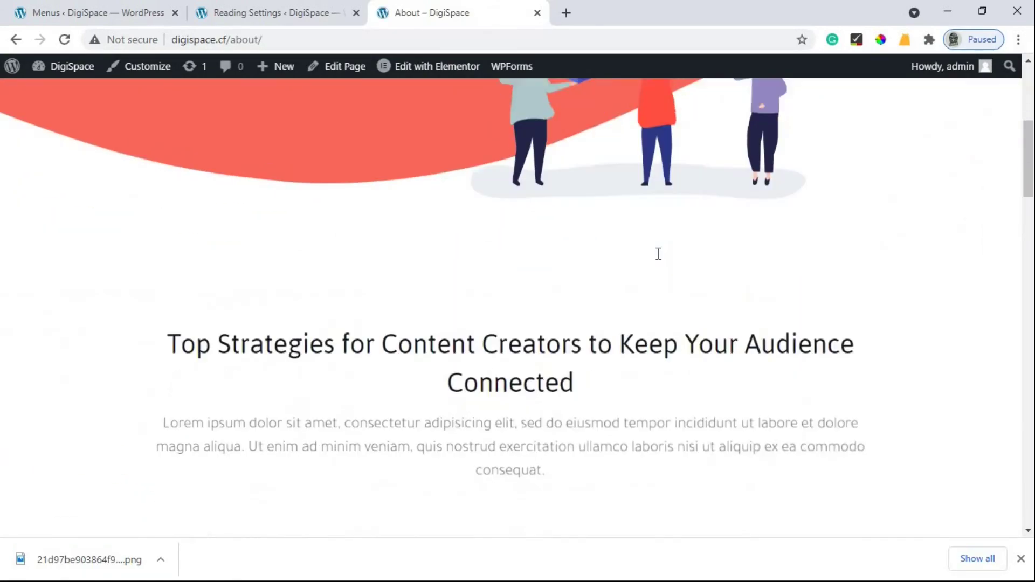
scroll(672, 255, "down", 11)
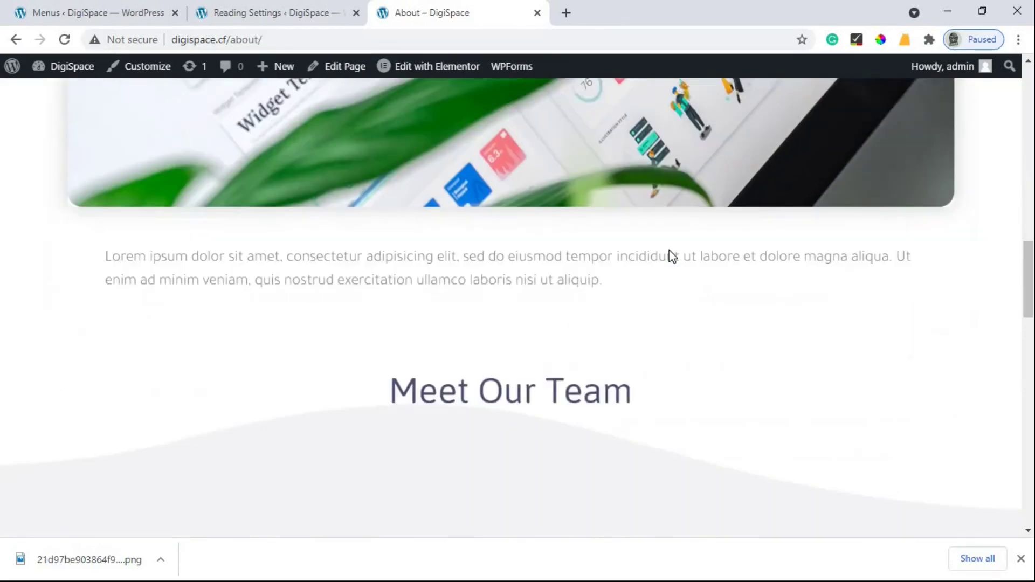
scroll(672, 257, "down", 12)
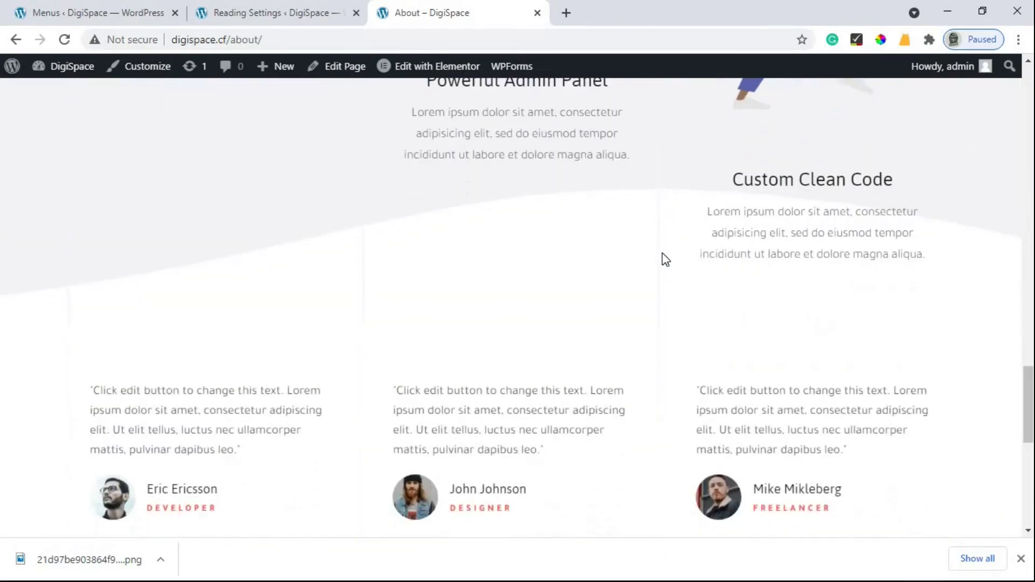
scroll(947, 238, "up", 20)
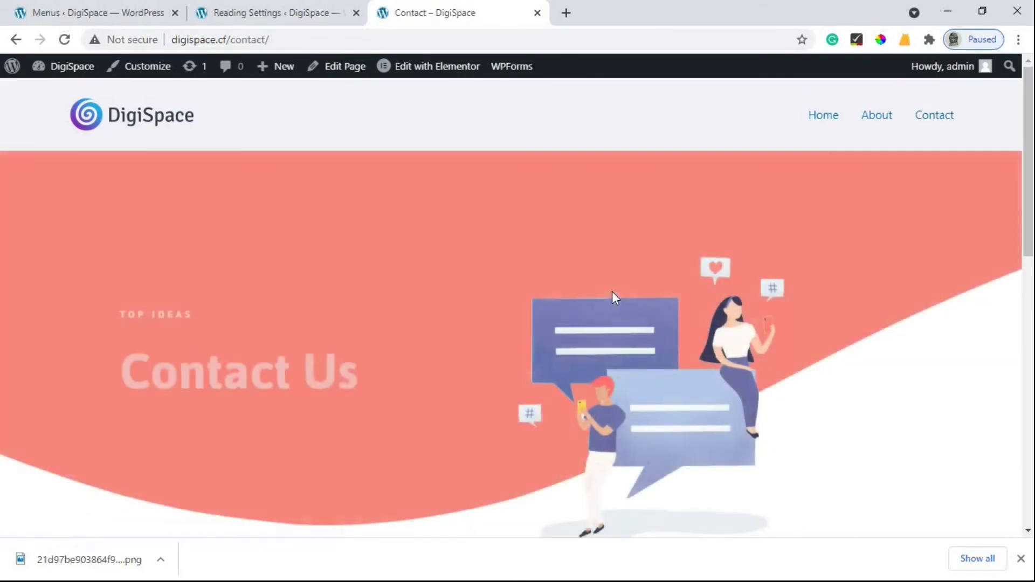
scroll(612, 291, "down", 5)
scroll(613, 294, "down", 8)
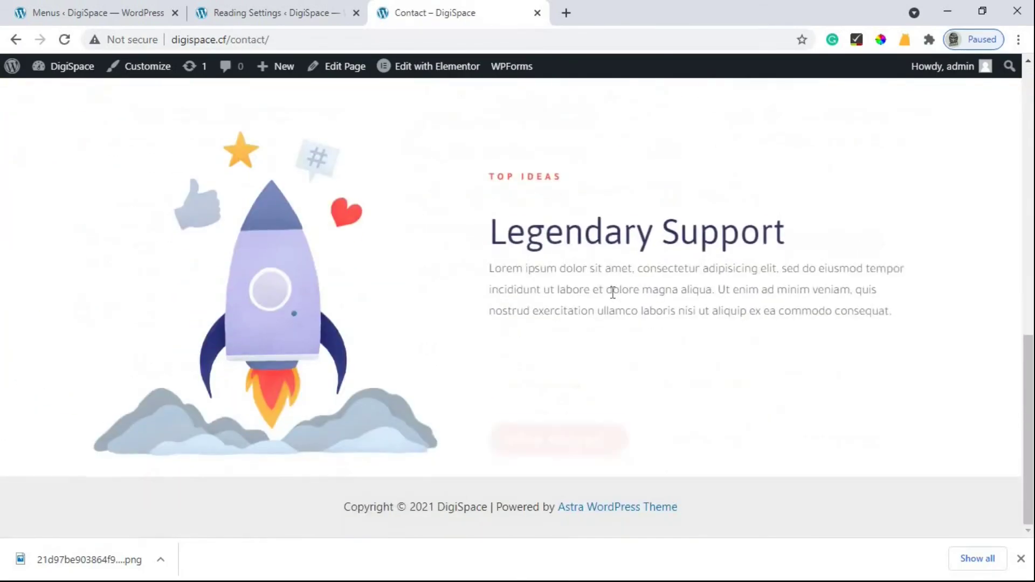
scroll(719, 313, "up", 13)
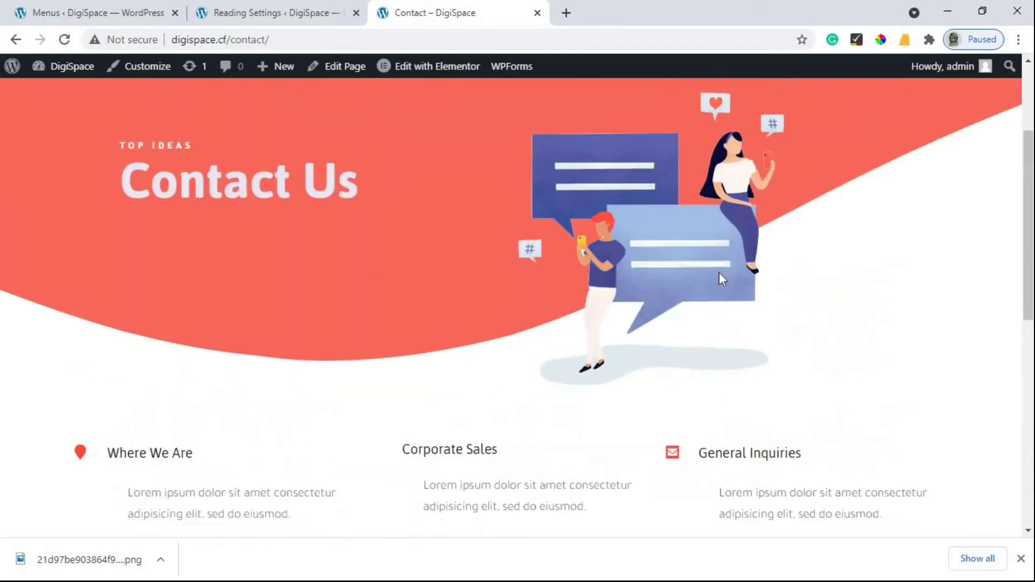
left_click(823, 118)
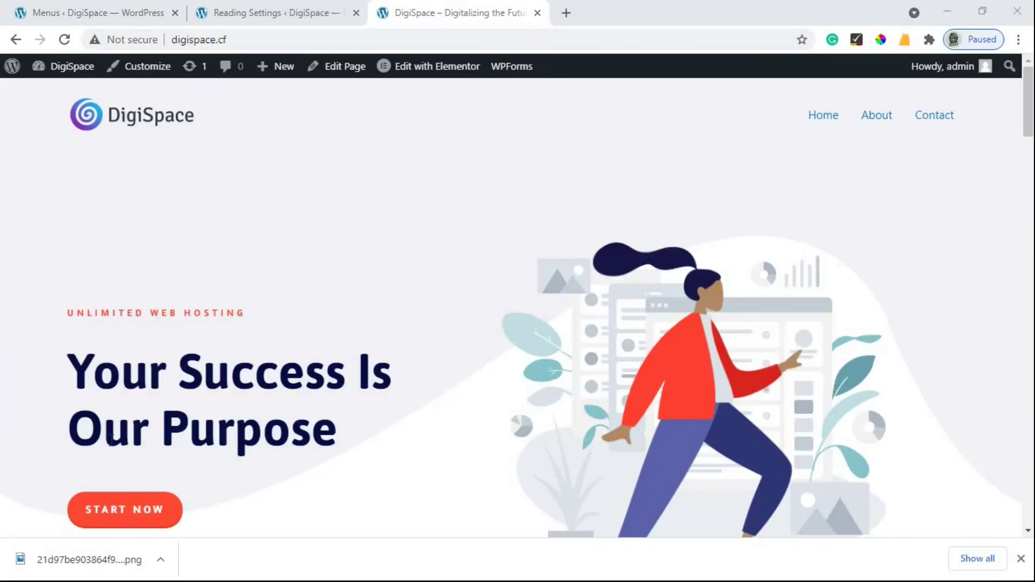